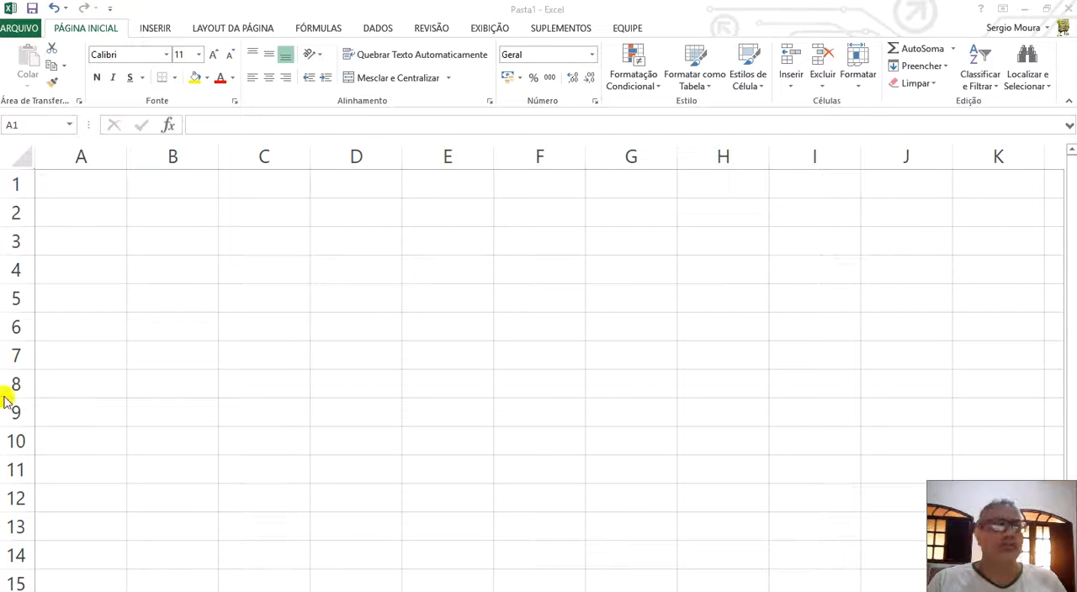
Enter the title "Controle Escolar" in cell A1.
left_click(88, 185)
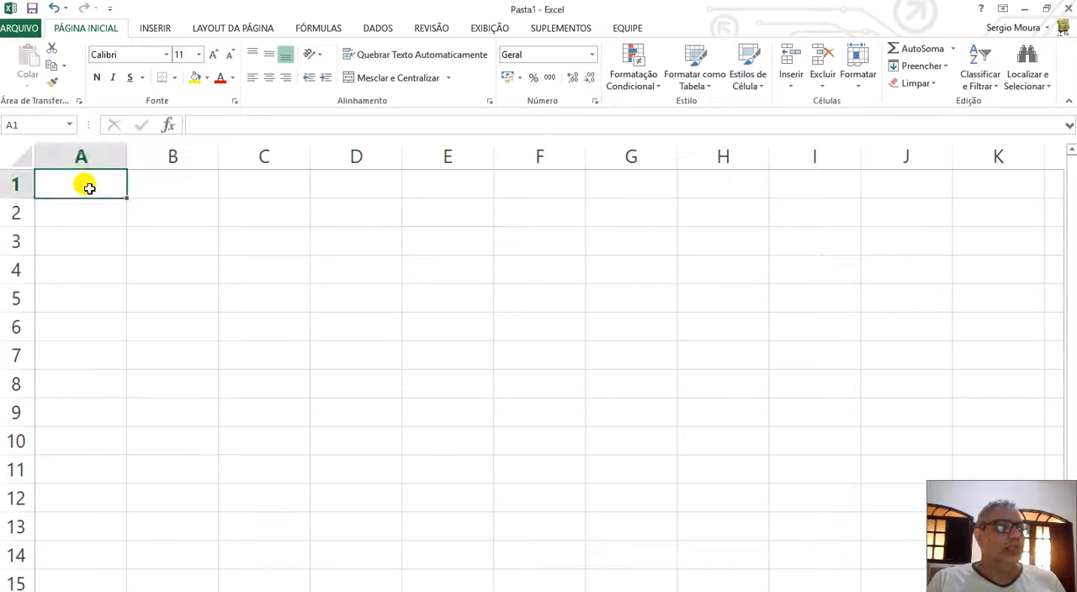
type("Cont")
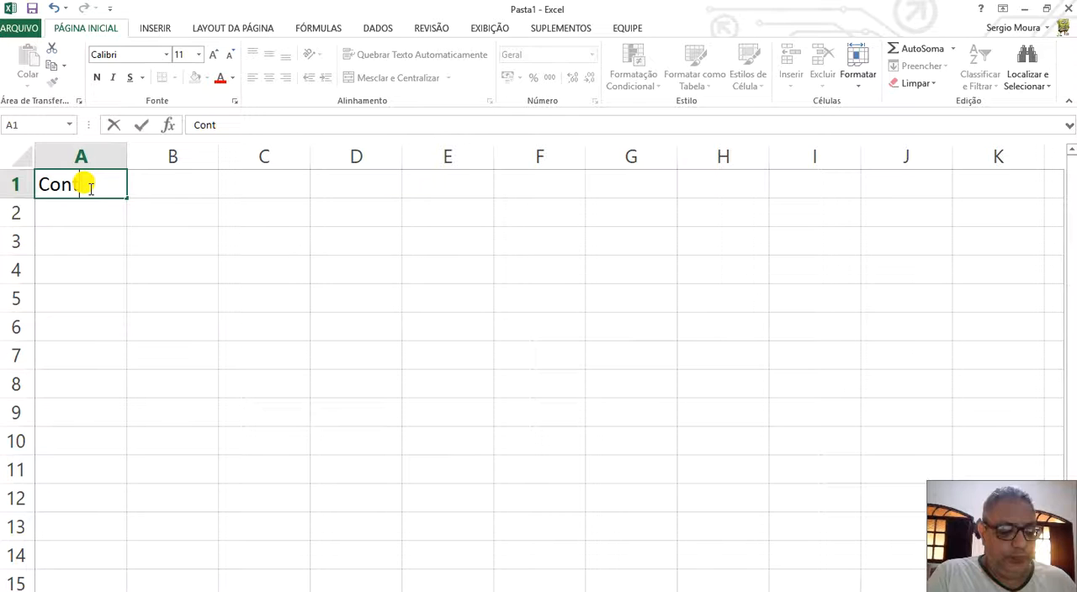
type("role ")
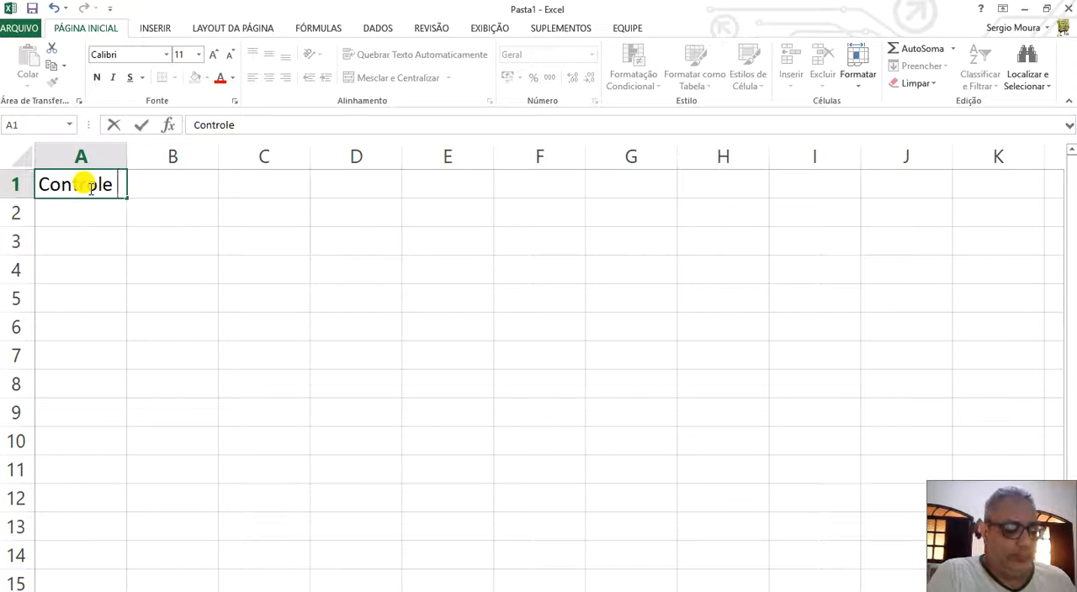
type("Escolar")
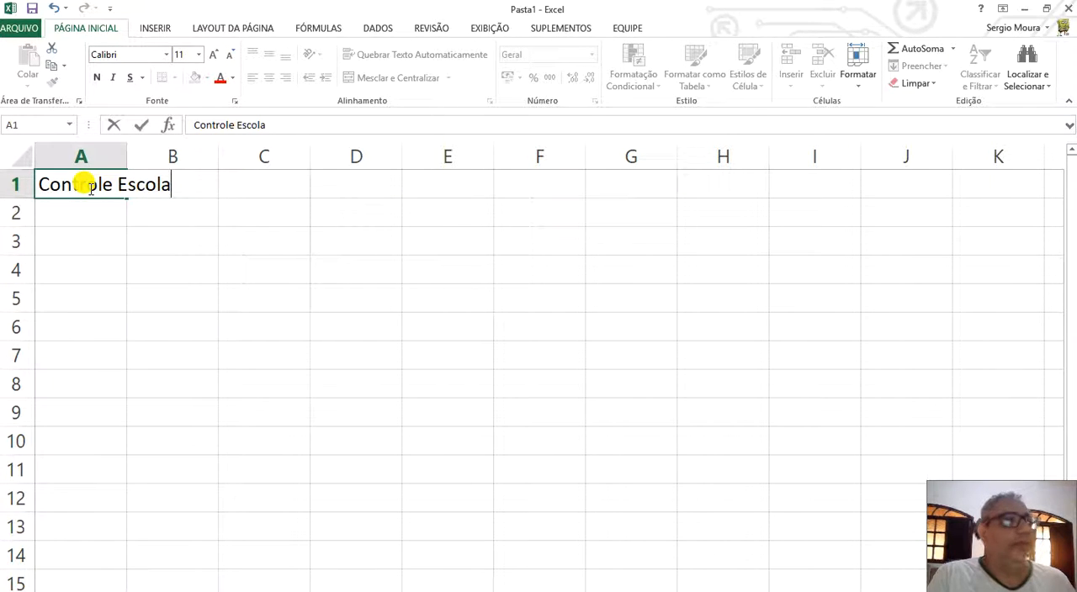
key("Return")
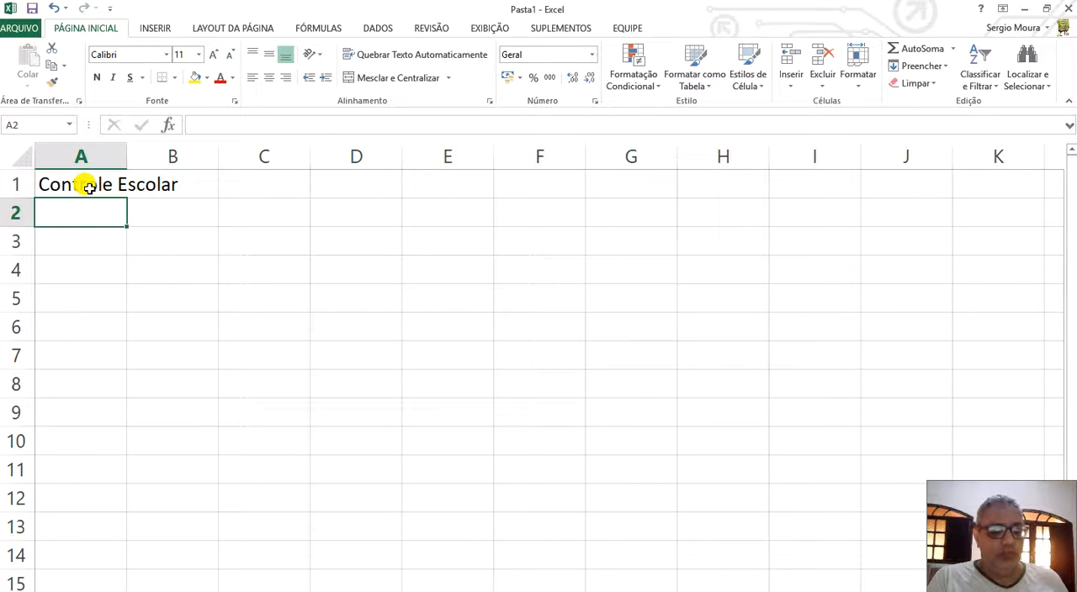
Enter the heading "Nome Aluno" in A2 and widen column A to fit it.
type("Nom")
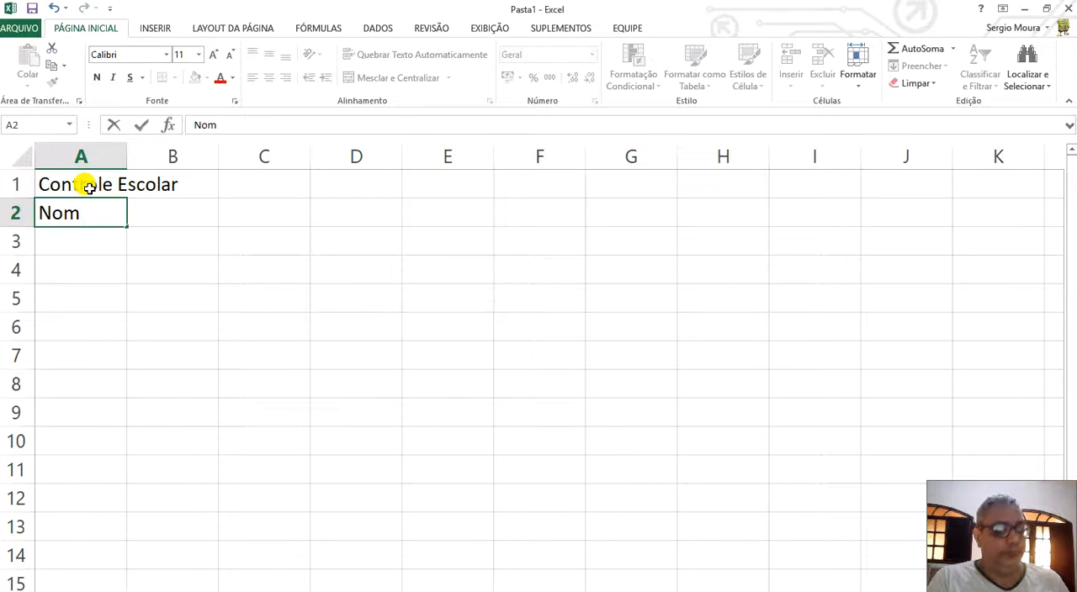
type("e Aluno")
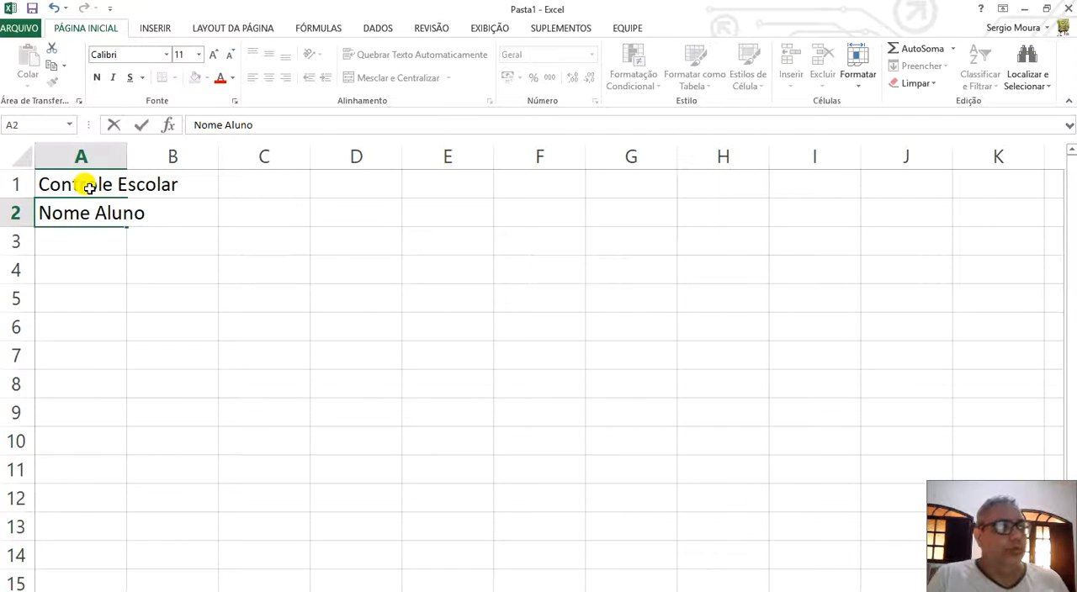
key("Return")
key("Right")
key("Up")
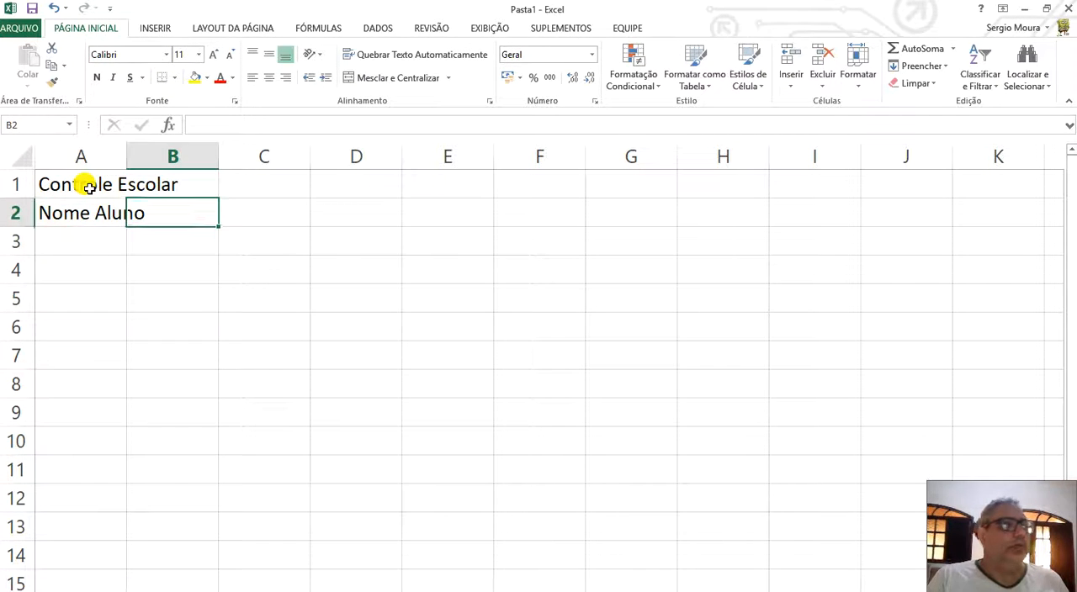
left_click_drag(126, 156, 156, 157)
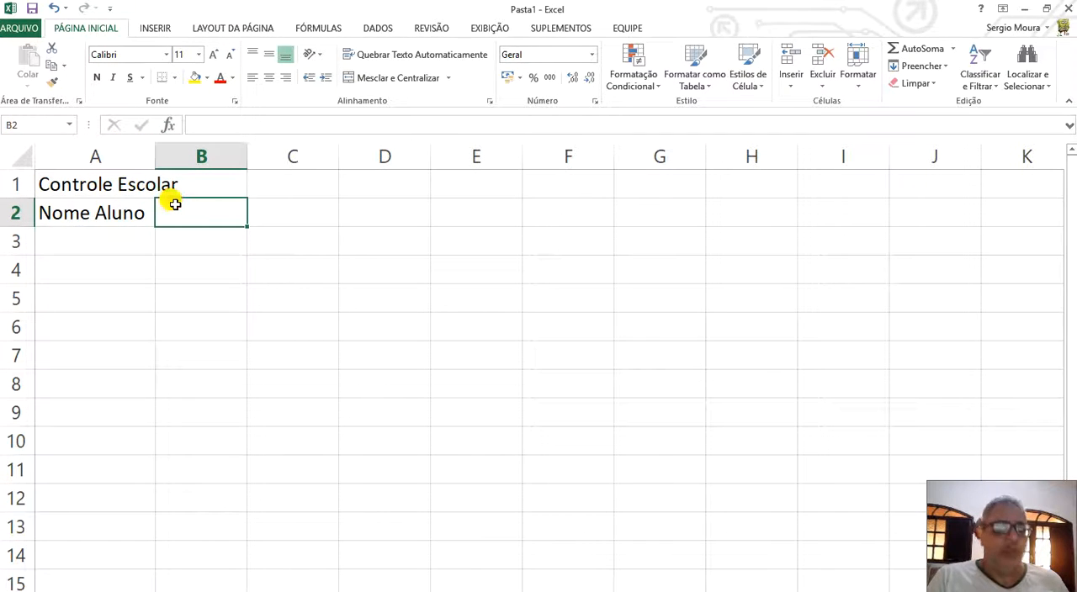
Enter "Nota 1" in B2, extend the series through E2 as Nota 2 to Nota 4, and centre these headings.
type("Nota 1")
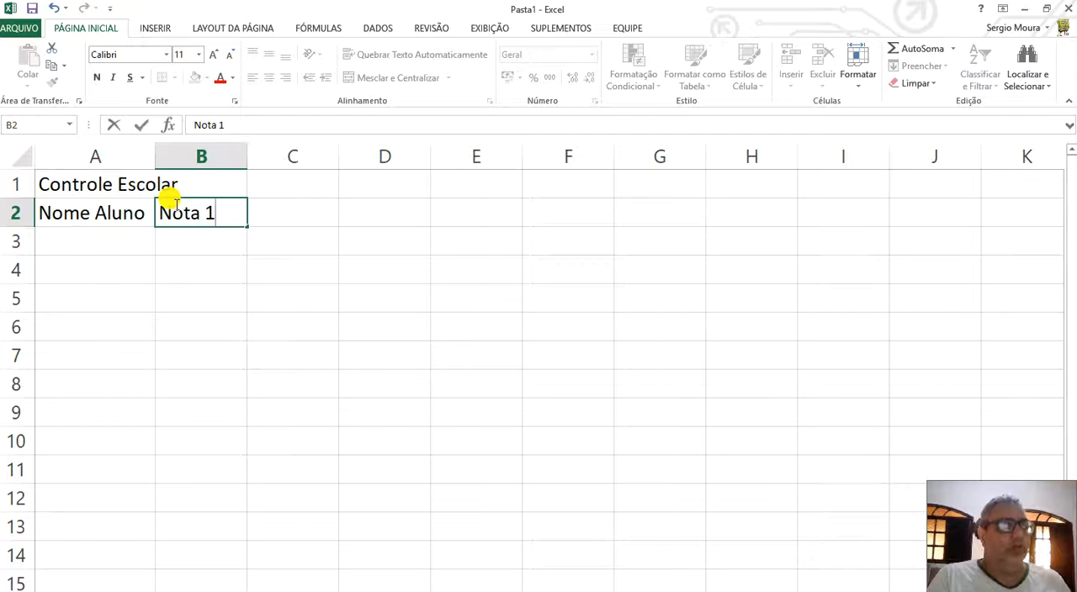
key("Return")
left_click(175, 208)
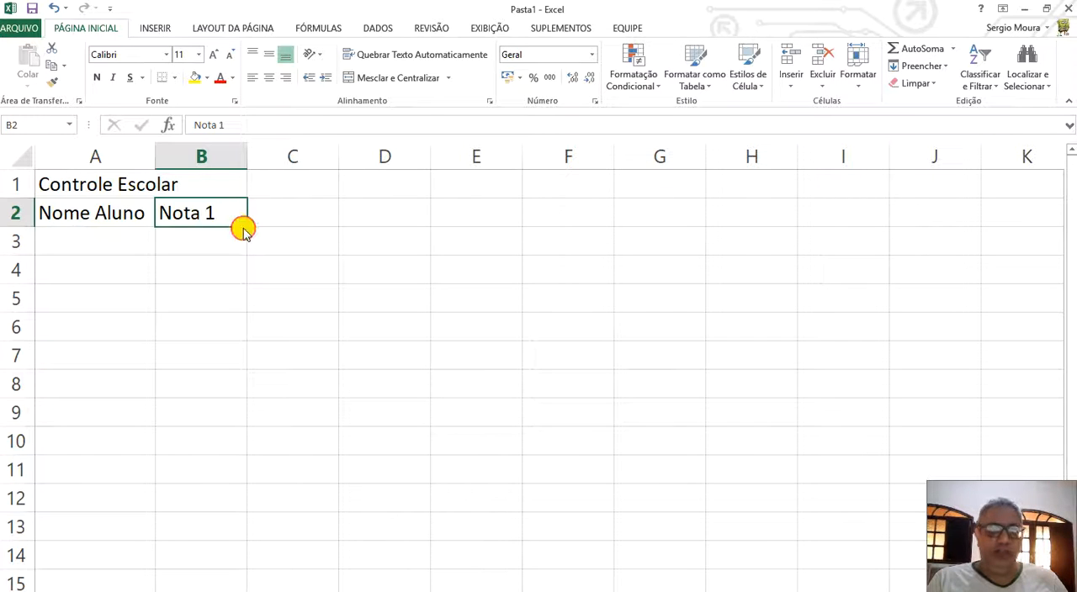
left_click_drag(244, 228, 204, 208)
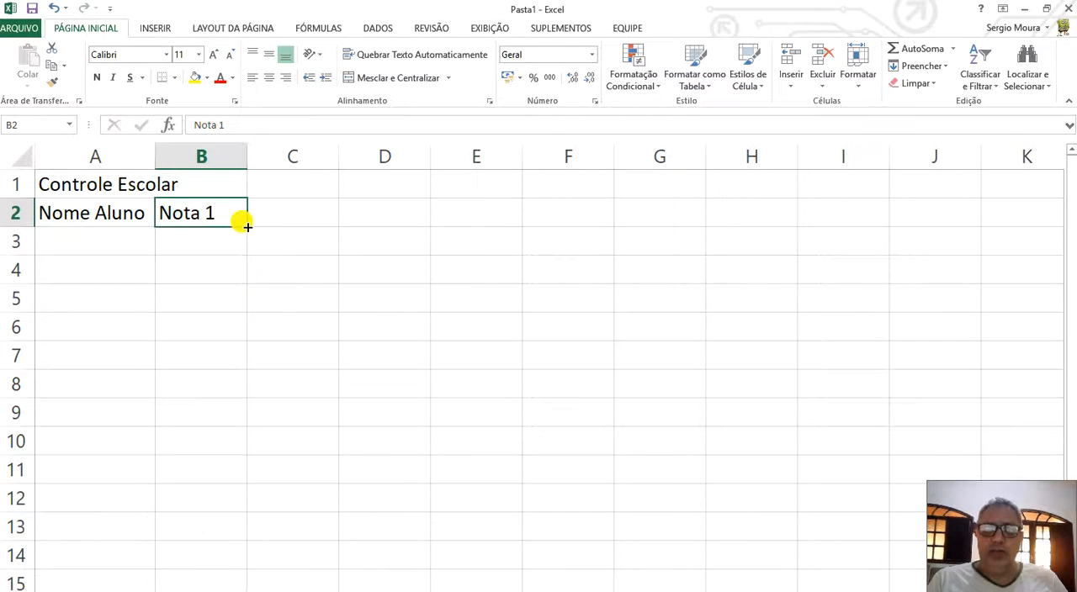
left_click_drag(246, 225, 495, 224)
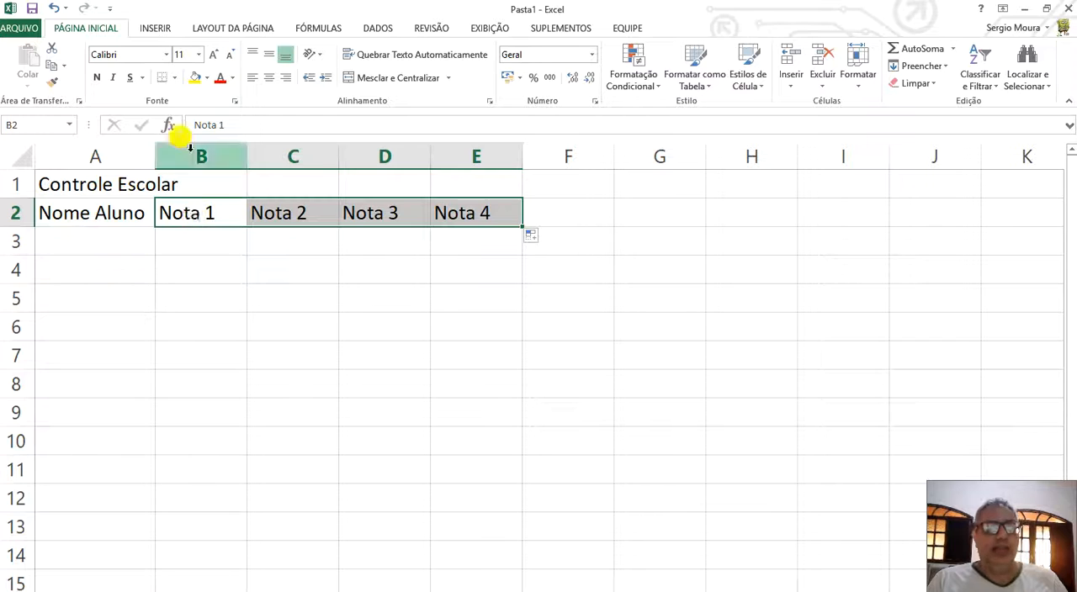
left_click(269, 78)
left_click_drag(75, 178, 125, 178)
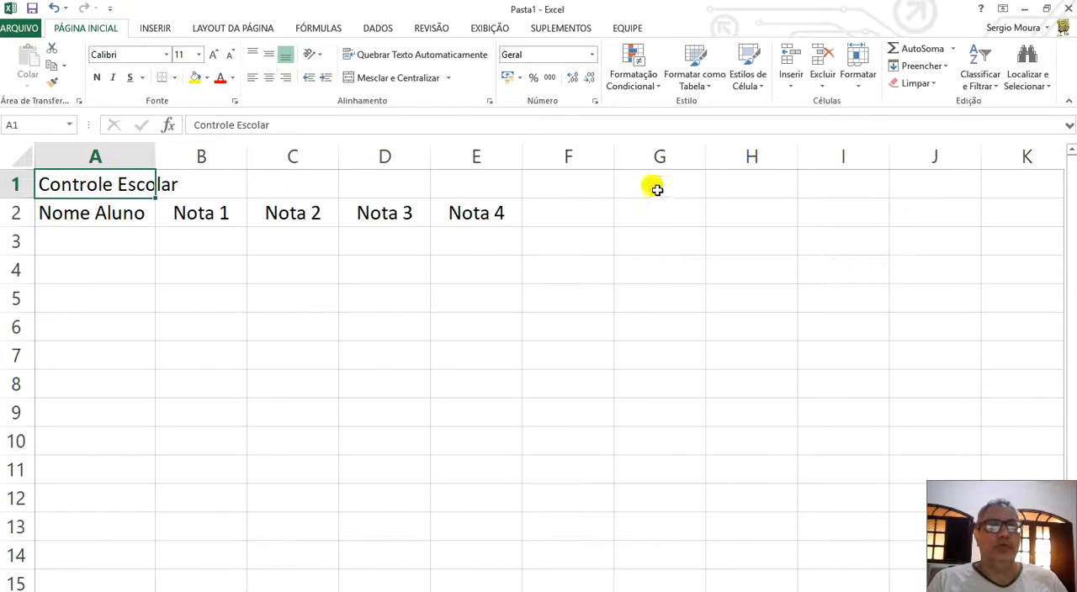
Add the heading "Media" in F2.
left_click(563, 211)
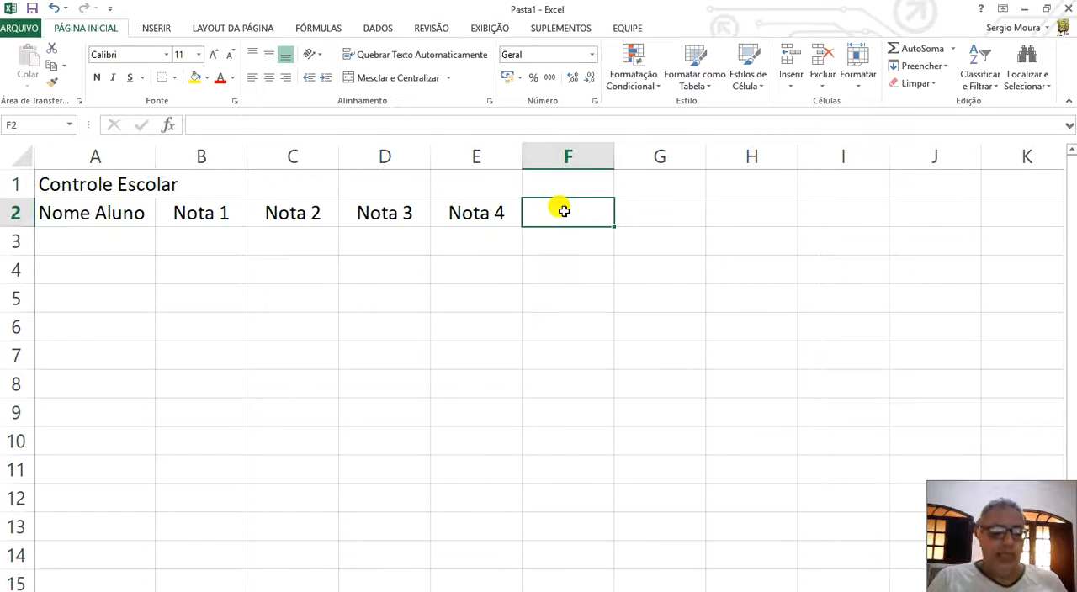
type("Medui")
key("BackSpace")
key("BackSpace")
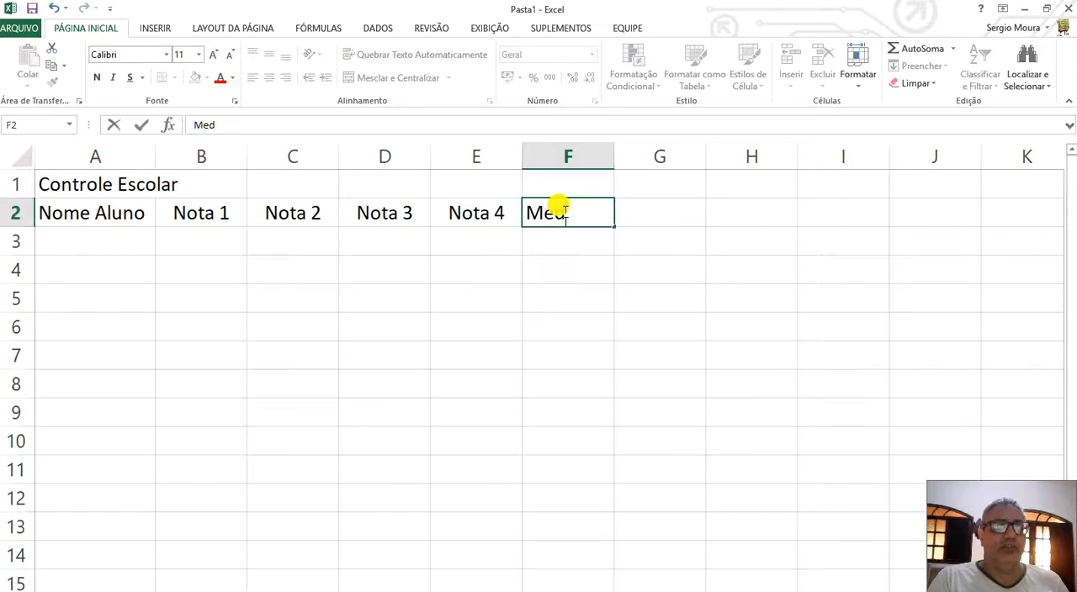
type("ia")
key("Tab")
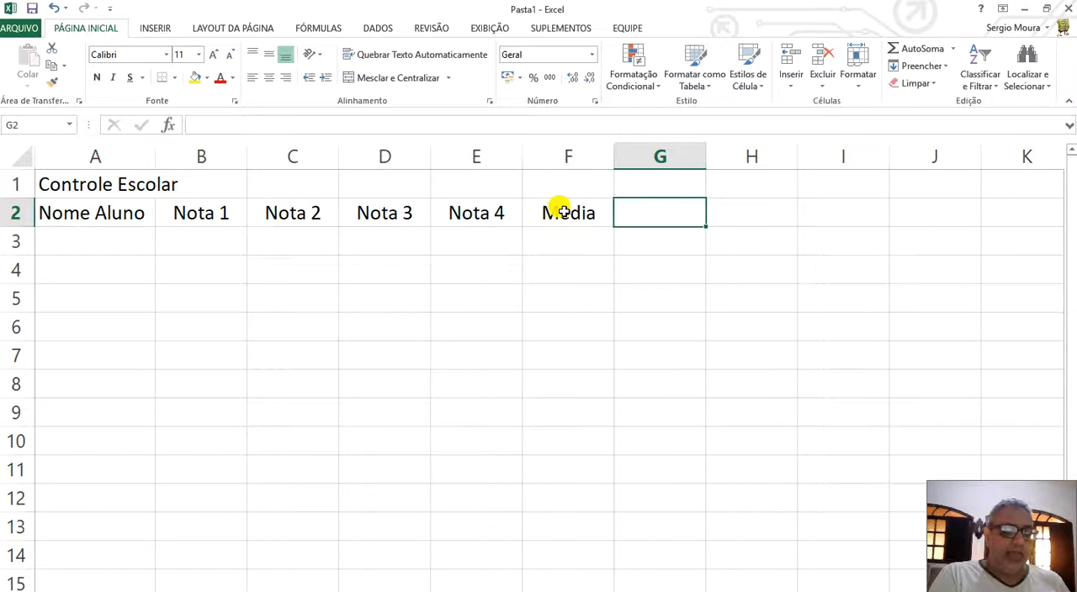
Add the headings "Frequencia" in G2 and "Resultado" in H2.
type("Fre")
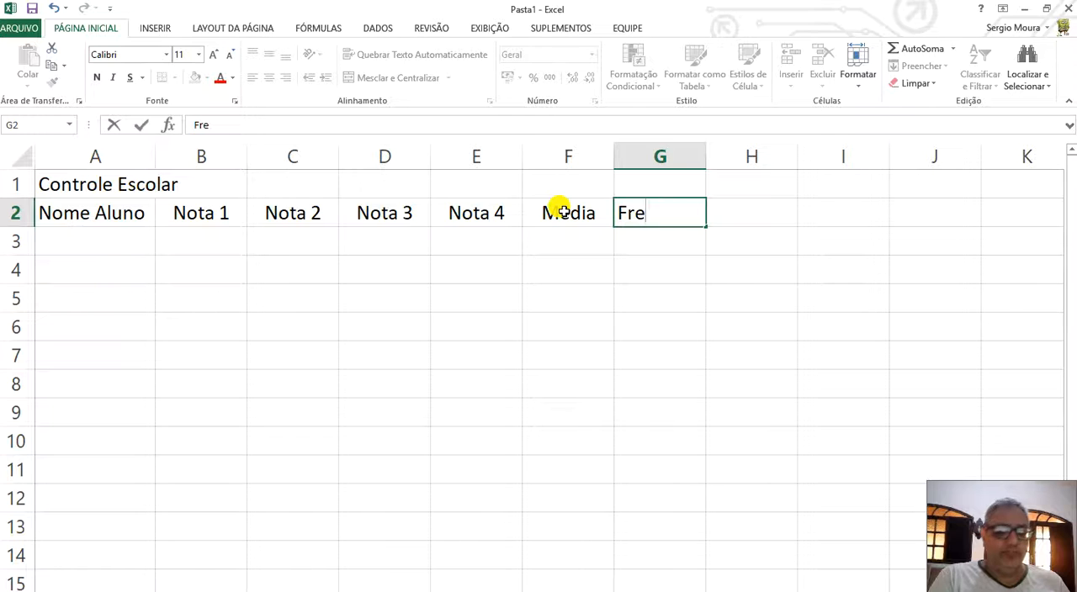
type("quencia")
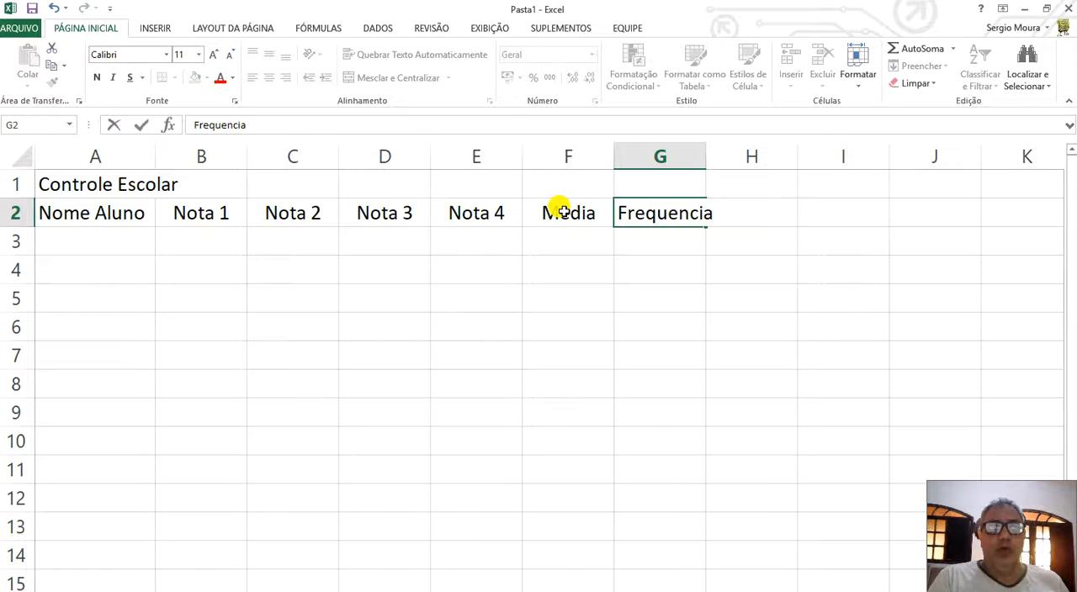
key("Tab")
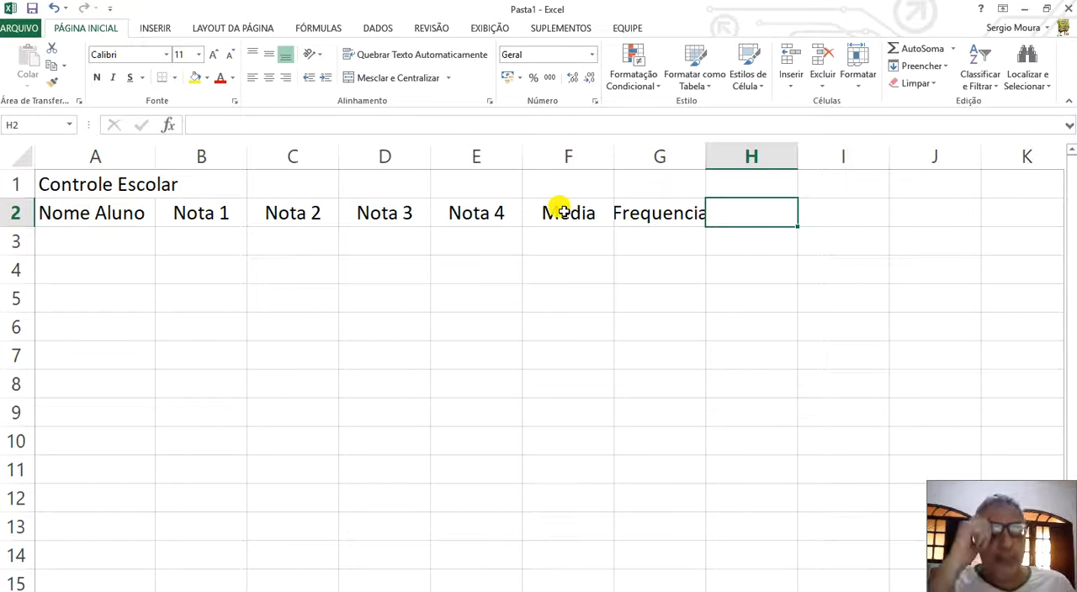
type("Re")
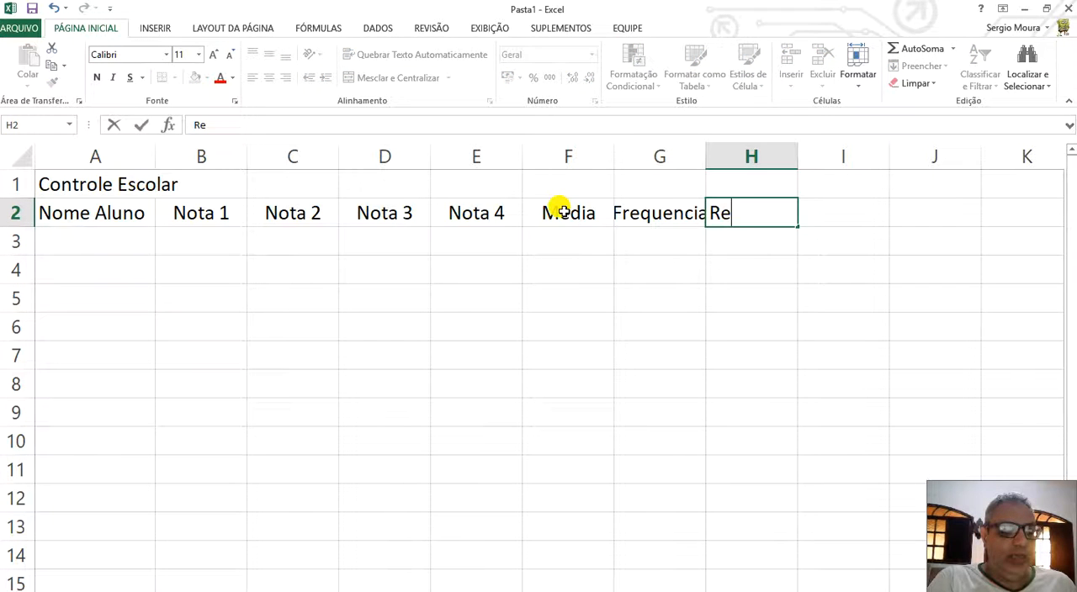
type("sultado")
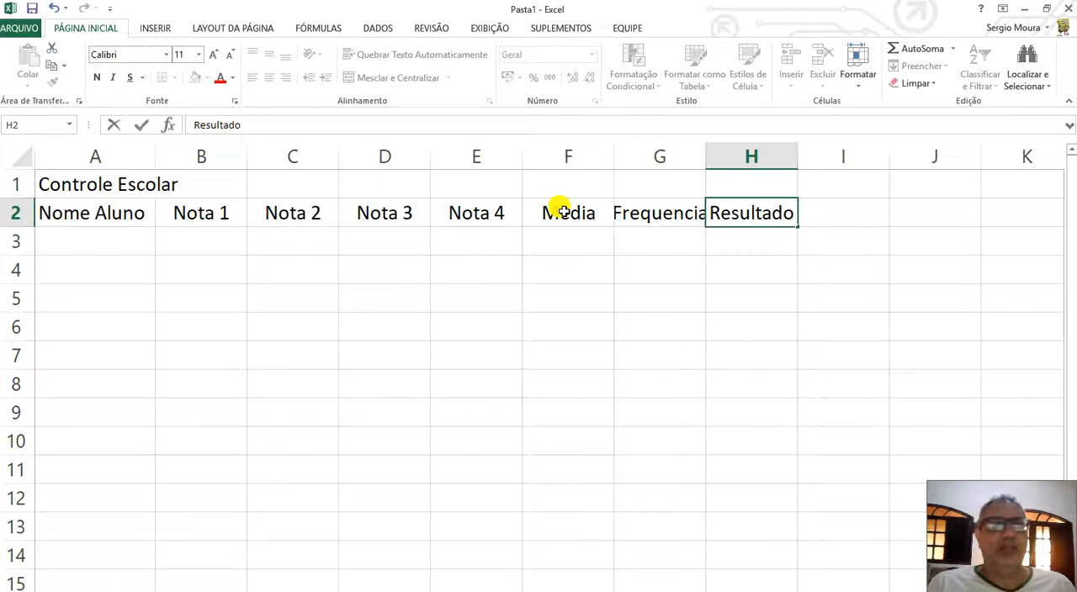
key("Return")
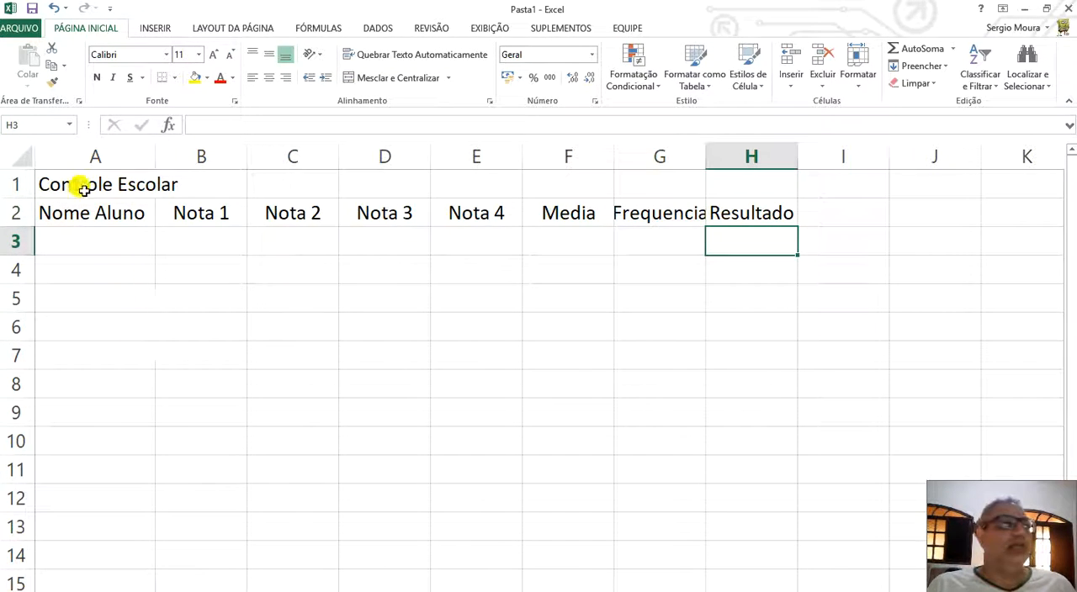
Merge and centre the title across A1:H1, and centre the contents of row 2.
left_click_drag(79, 178, 757, 176)
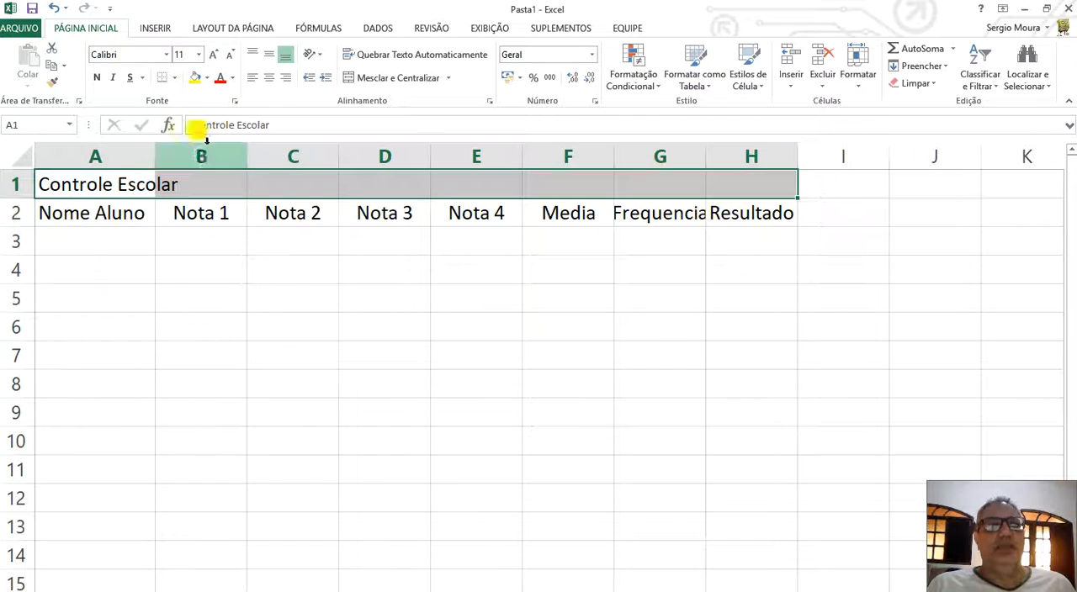
left_click(406, 78)
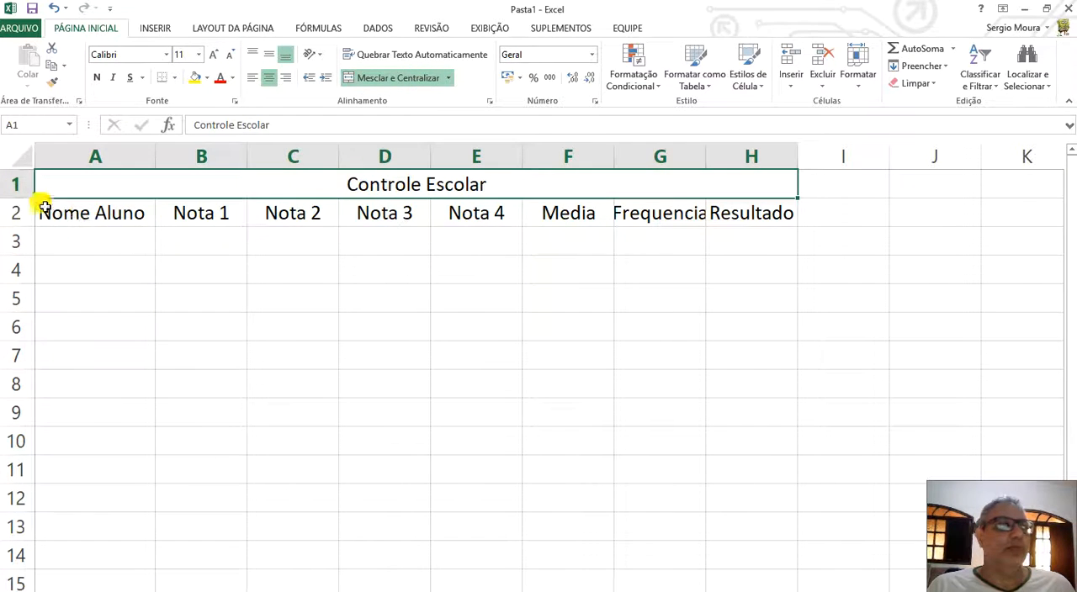
left_click(16, 211)
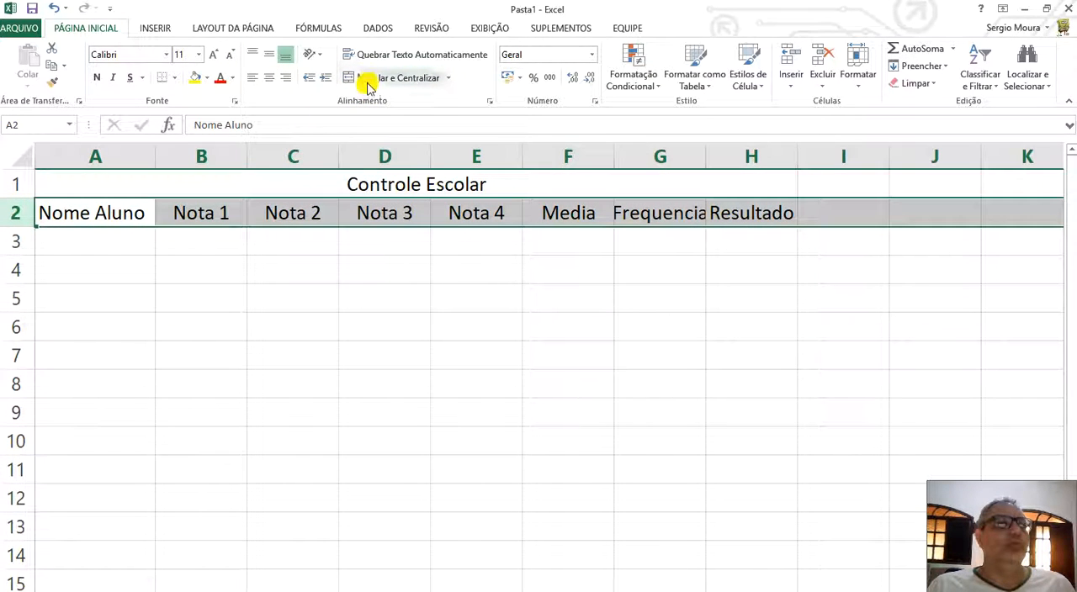
left_click(274, 78)
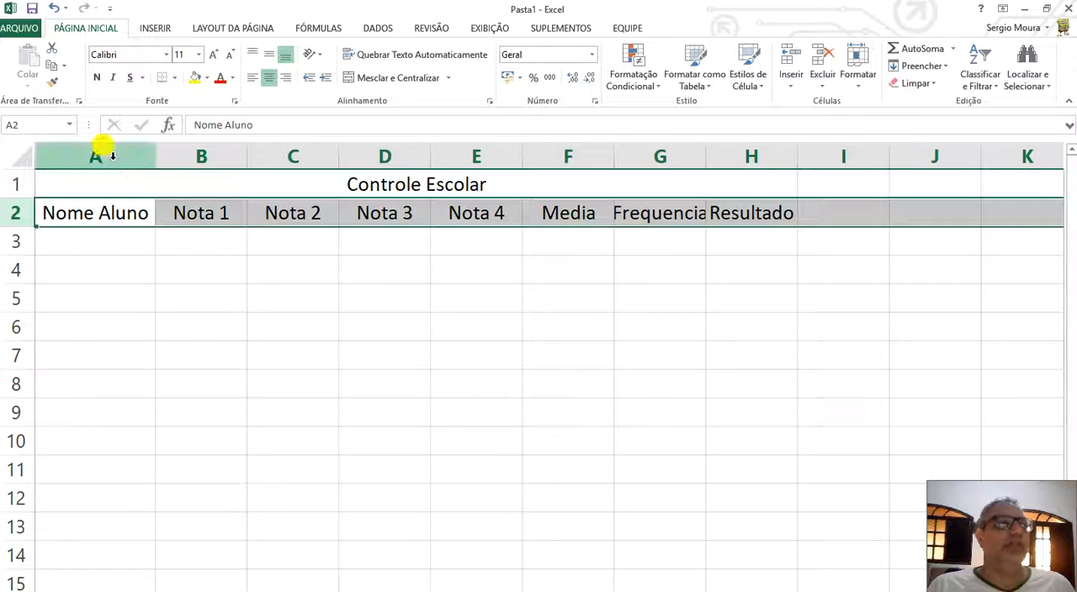
Widen column A (Nome Aluno) and column H (Resultado) so their headings have extra room.
left_click(109, 154)
left_click_drag(152, 157, 194, 156)
left_click(703, 156)
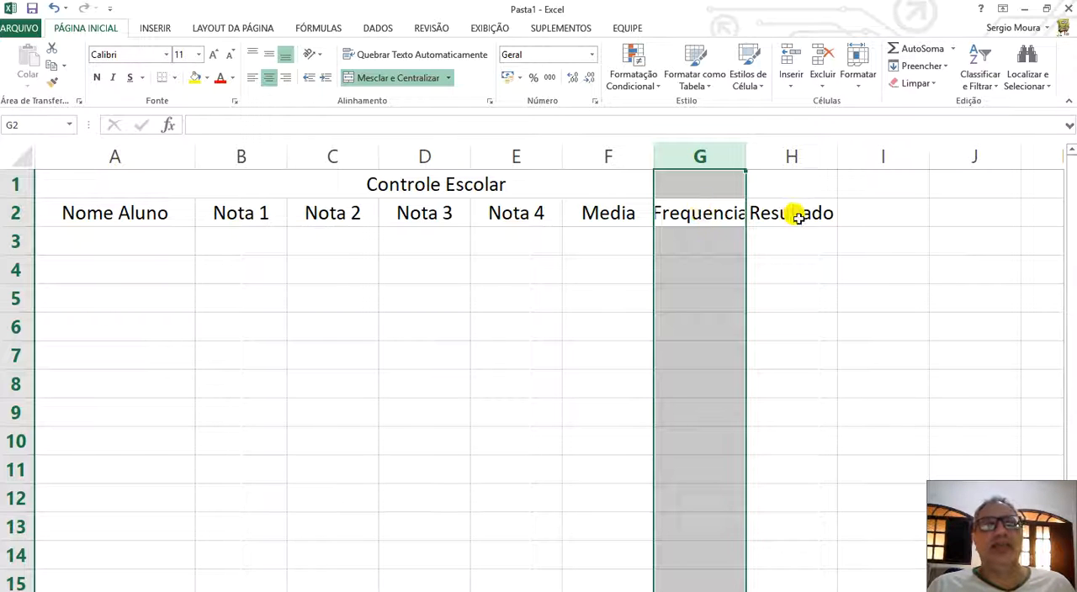
left_click(795, 151)
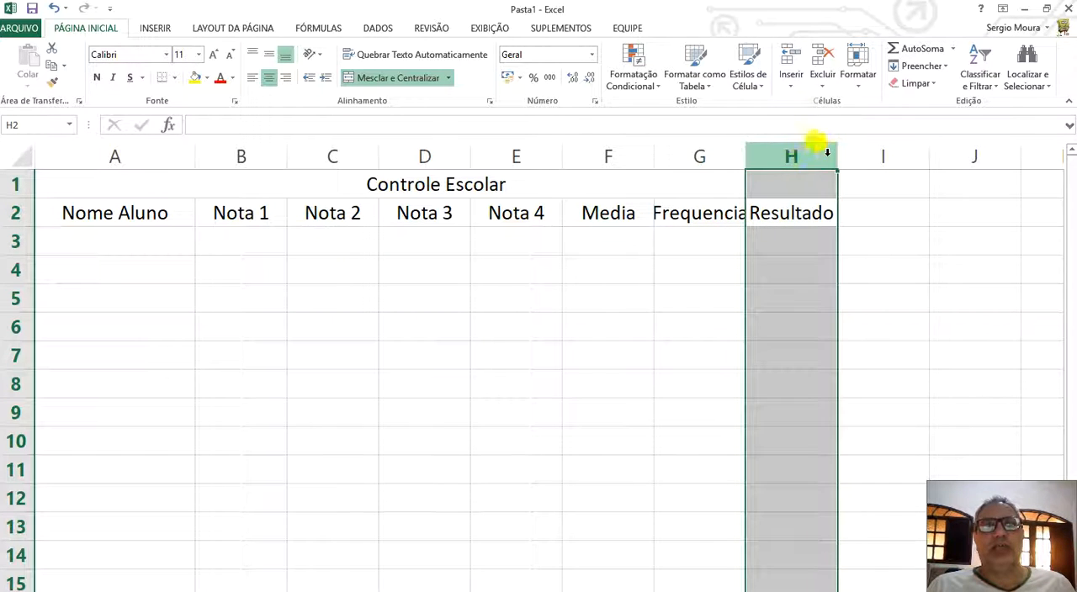
left_click_drag(837, 155, 868, 159)
Try abbreviating the "Frequencia" heading in G2 to "Freq." and undo that edit.
left_click(688, 213)
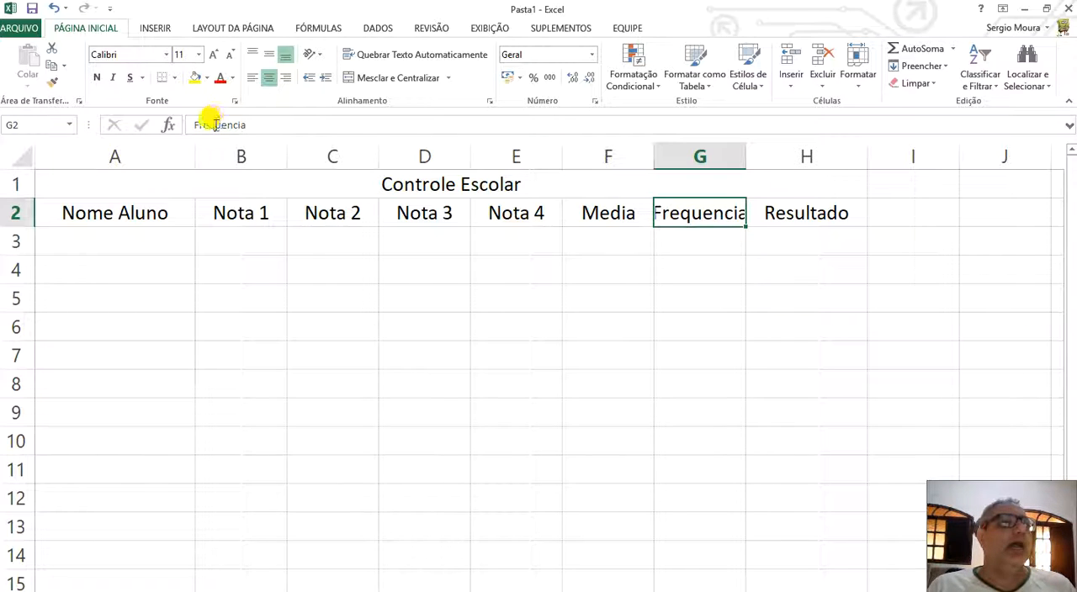
left_click(252, 125)
type(".")
key("Return")
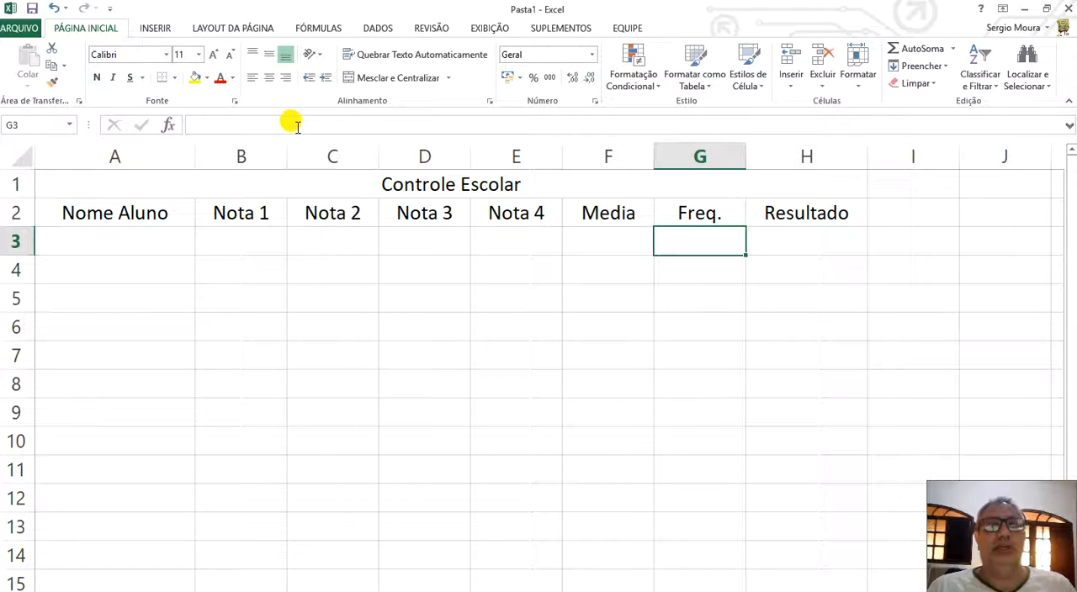
left_click(53, 7)
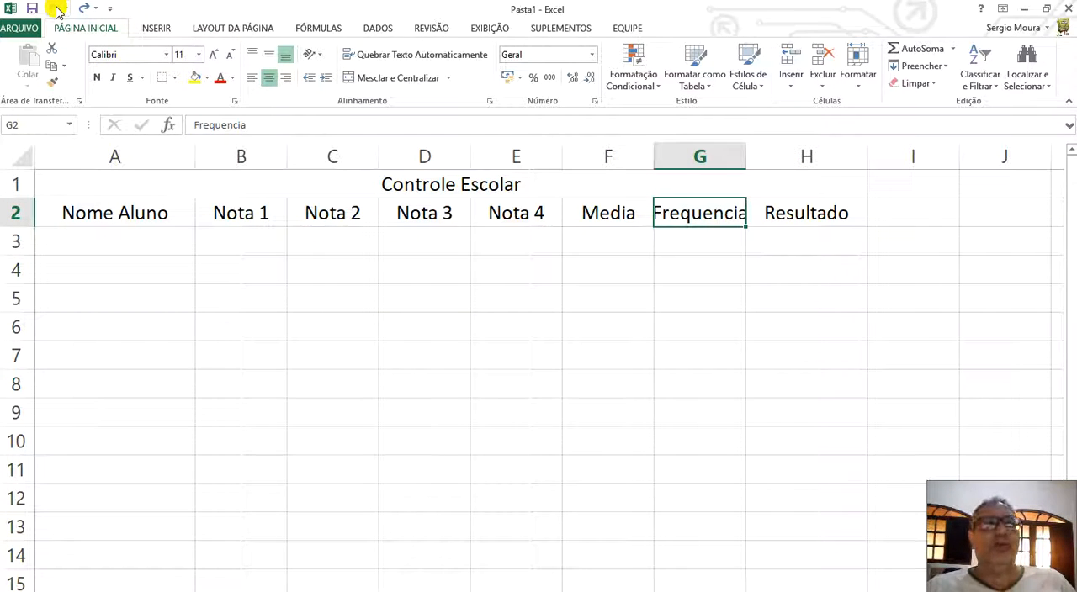
Reduce the font size of the "Frequencia" heading in G2 to 8.
left_click(199, 55)
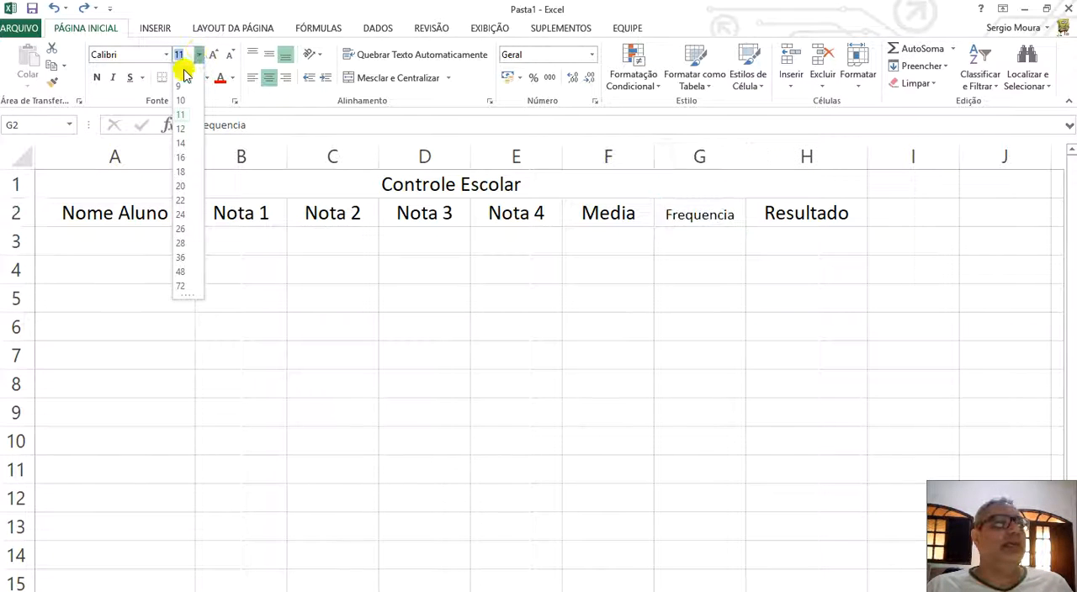
left_click(183, 73)
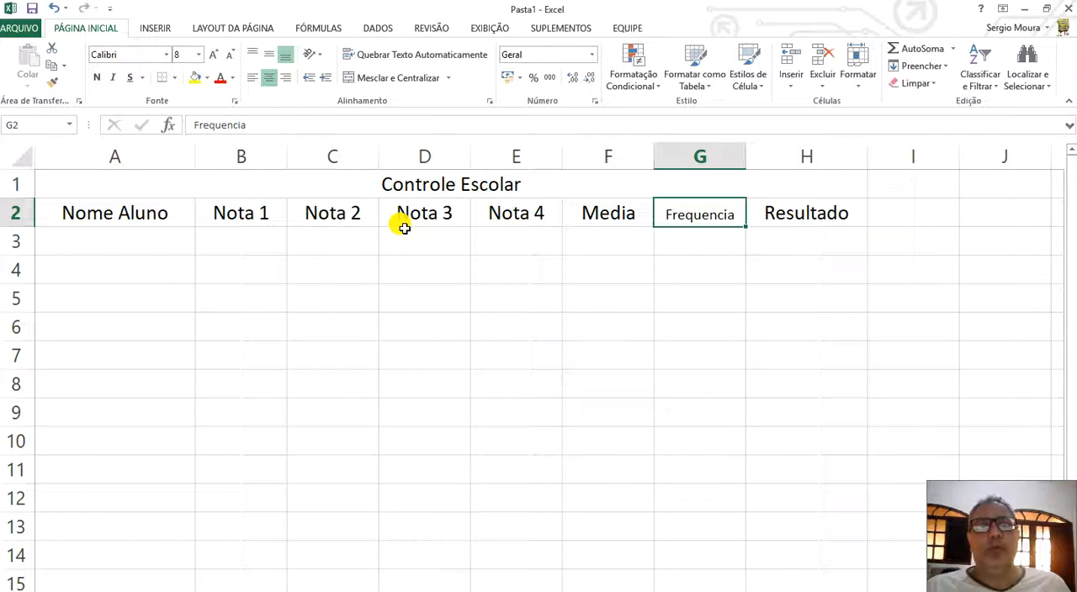
left_click(145, 239)
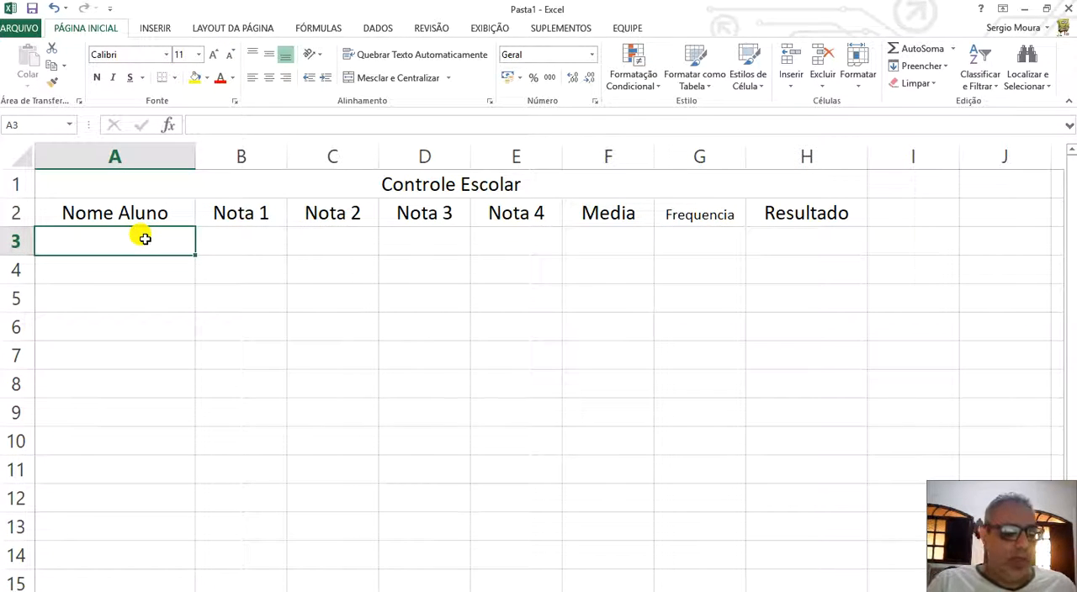
Enter the first names of the first three students in A3:A5 under Nome Aluno.
type("Sergio")
key("Return")
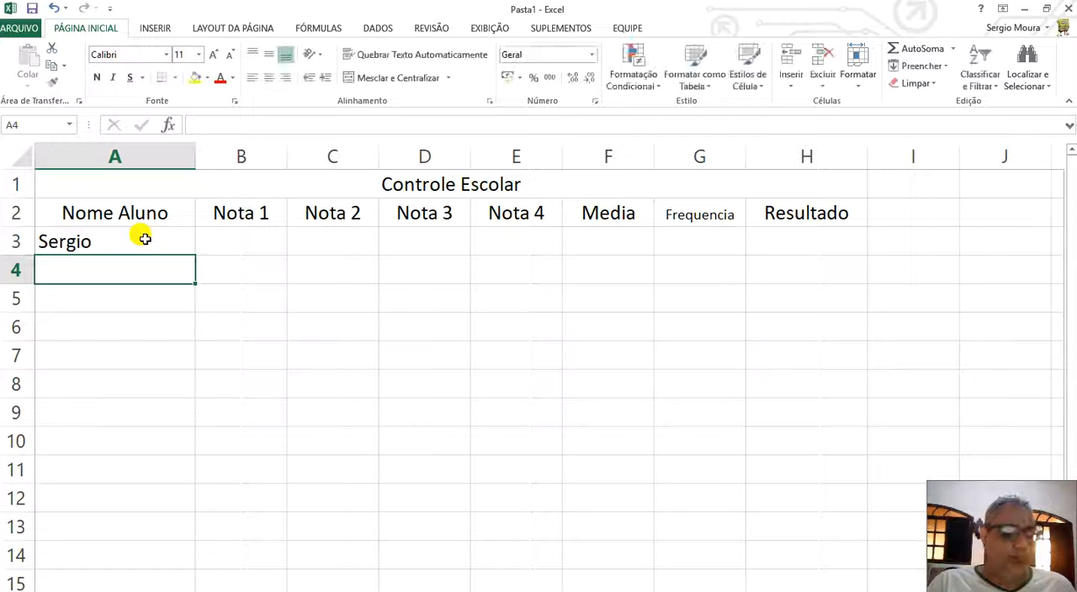
type("Már")
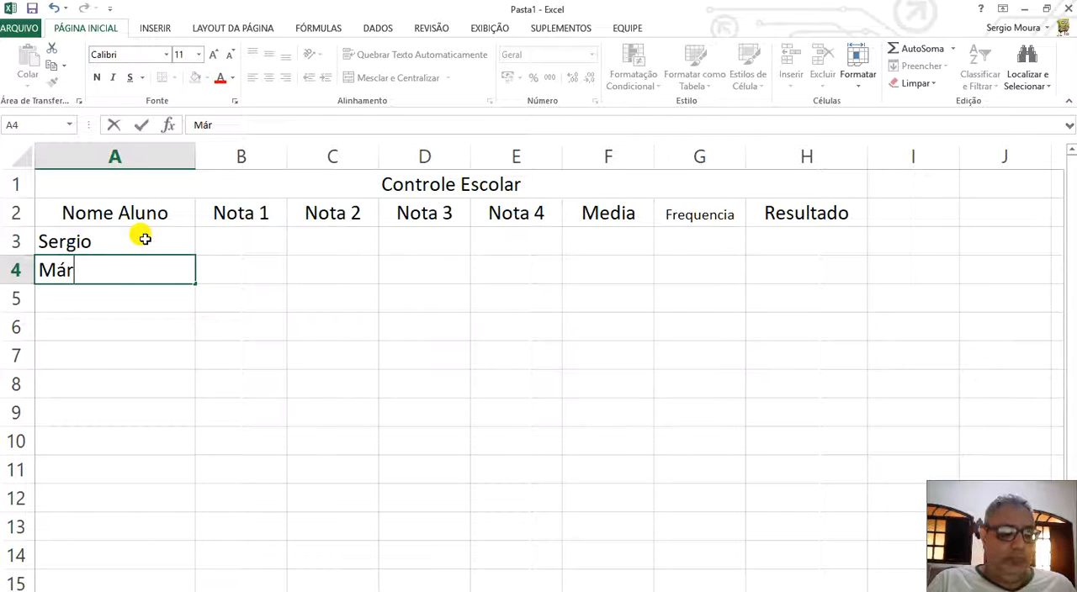
type("cia")
key("Return")
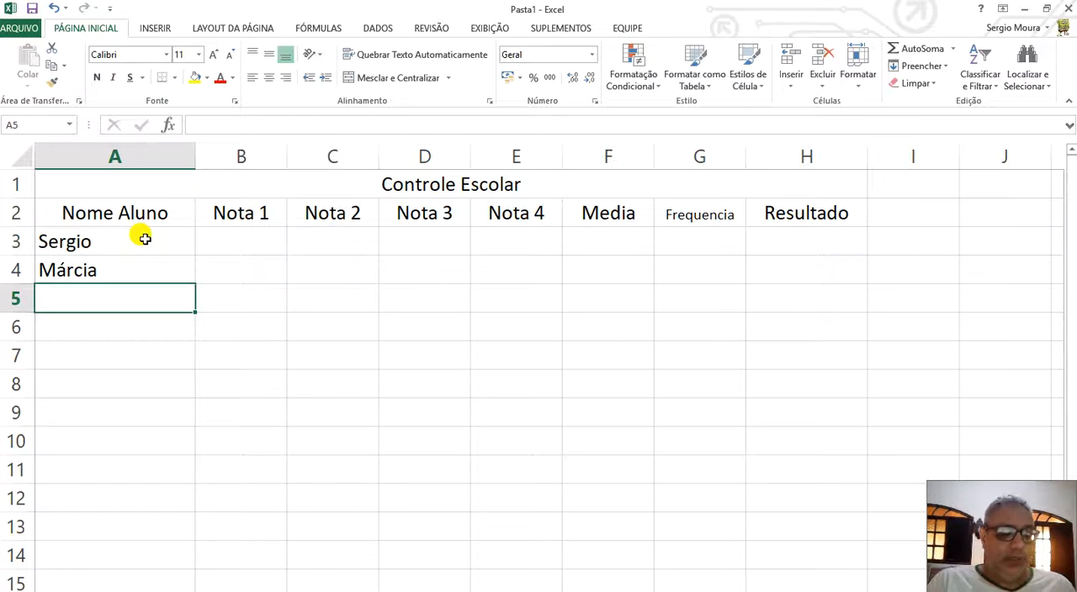
type("Guilherme")
key("Return")
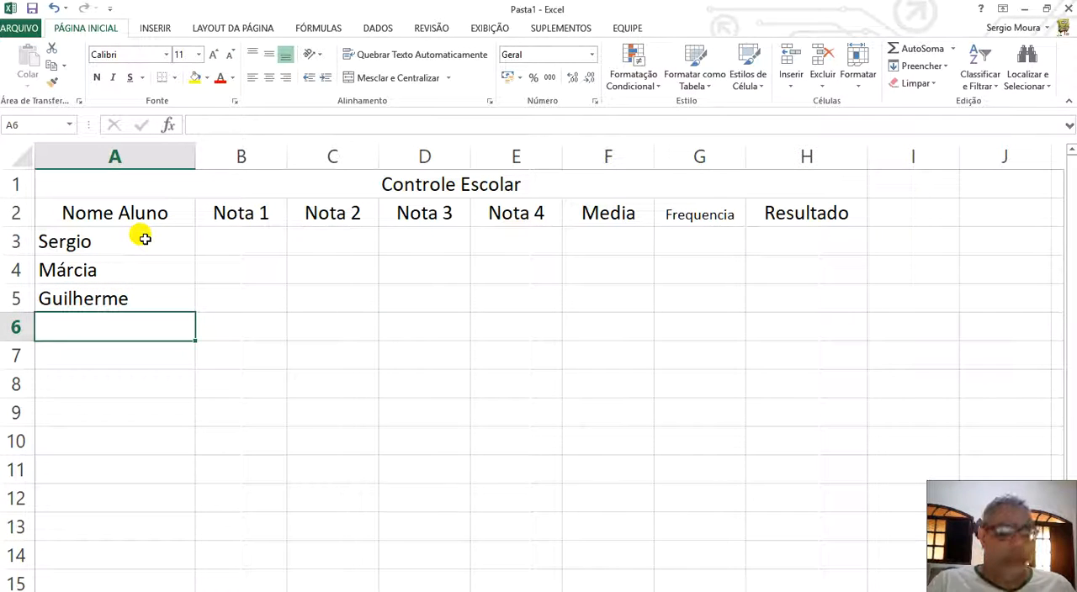
Enter the first names of two more students in A6 and A7.
type("Julin")
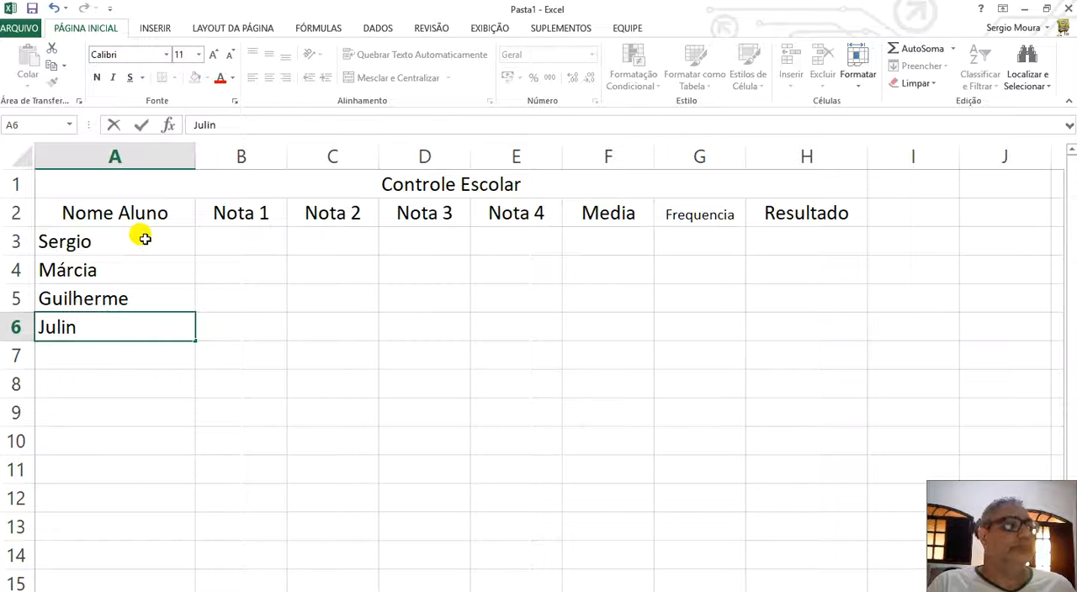
key("BackSpace")
type("ana")
key("Return")
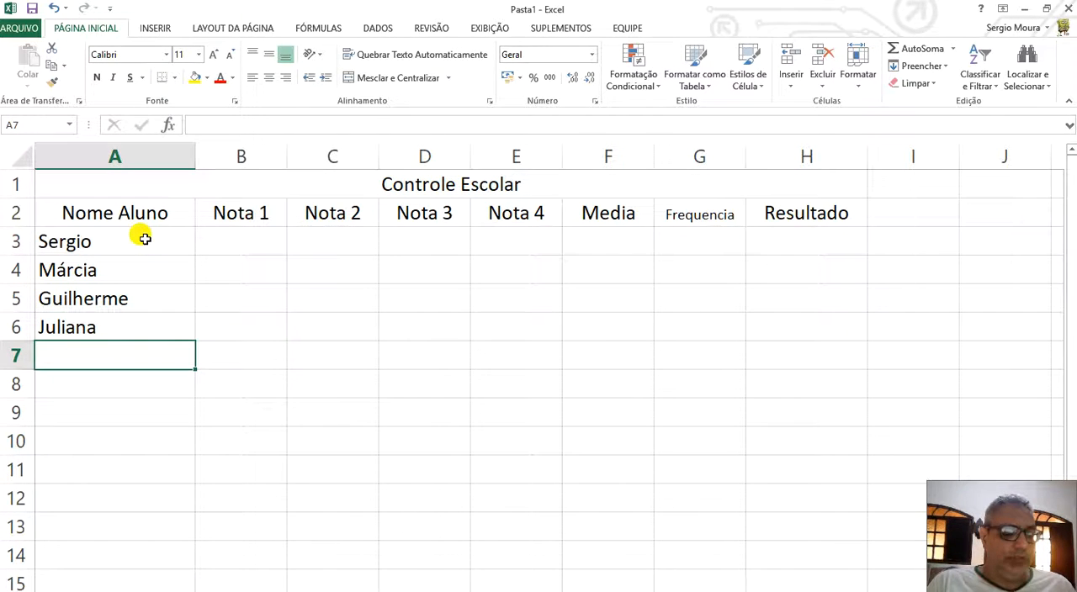
type("Cra")
key("BackSpace")
key("BackSpace")
type("arla")
key("Return")
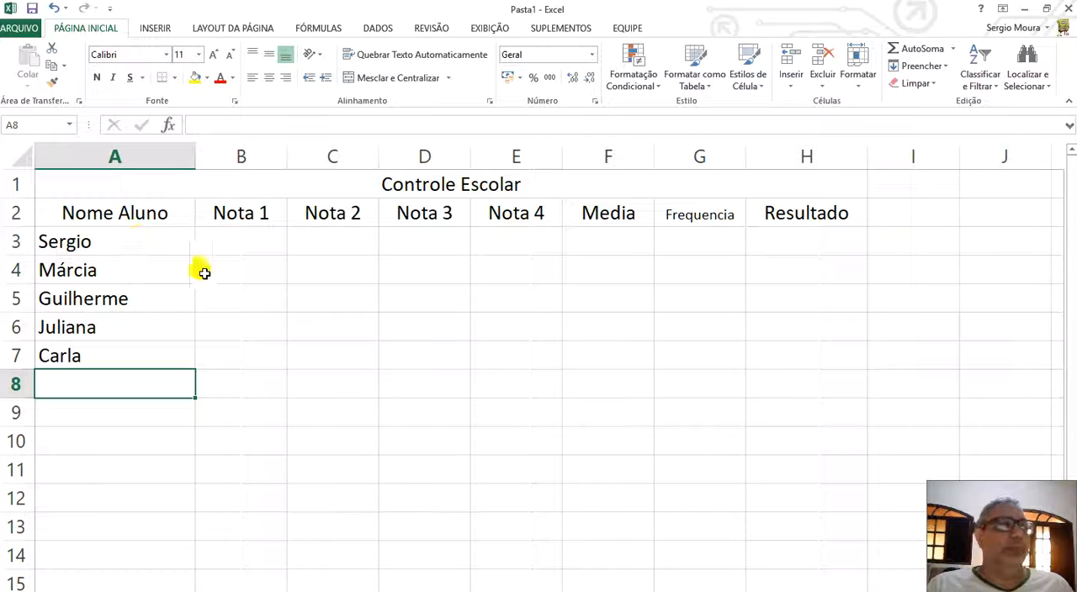
Enter the grades 3, 5, 3 and 2 for the first student in B3:E3.
left_click(227, 243)
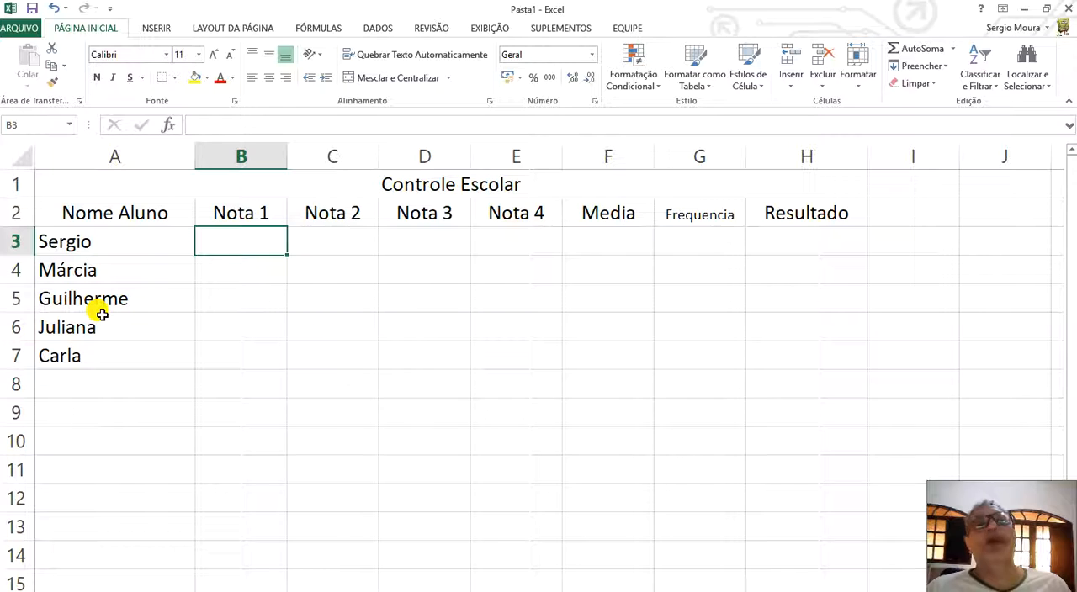
type("3")
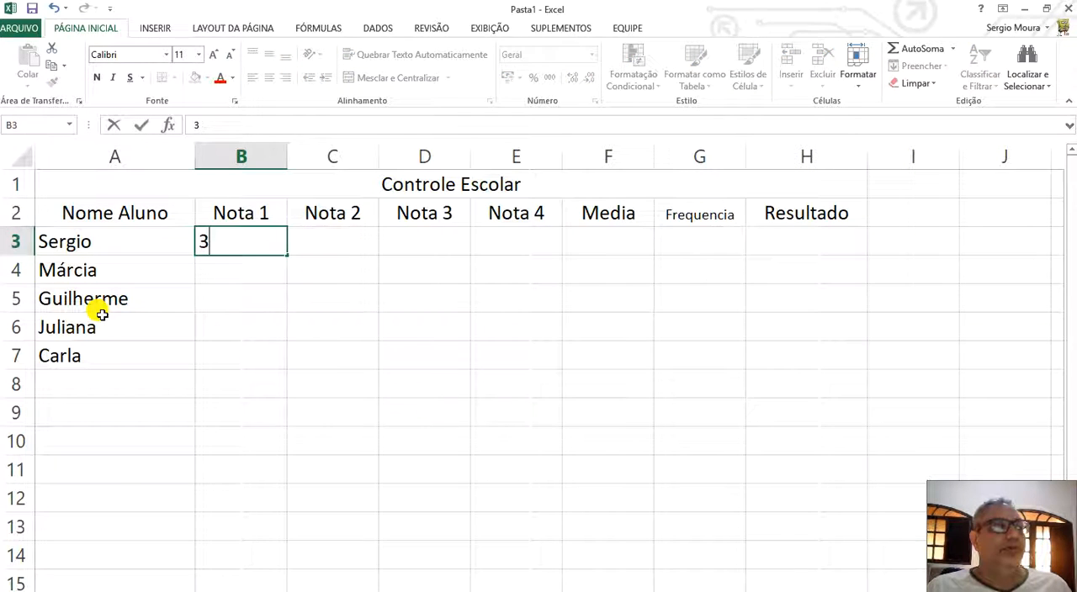
key("Return")
key("Up")
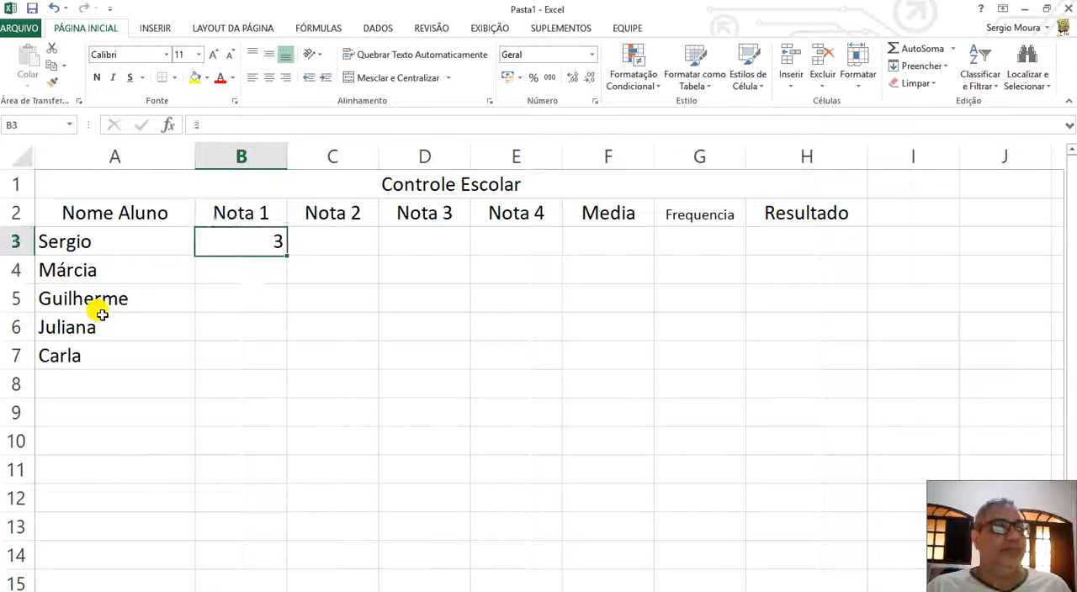
key("Right")
type("5")
key("Right")
type("3")
key("Right")
type("2")
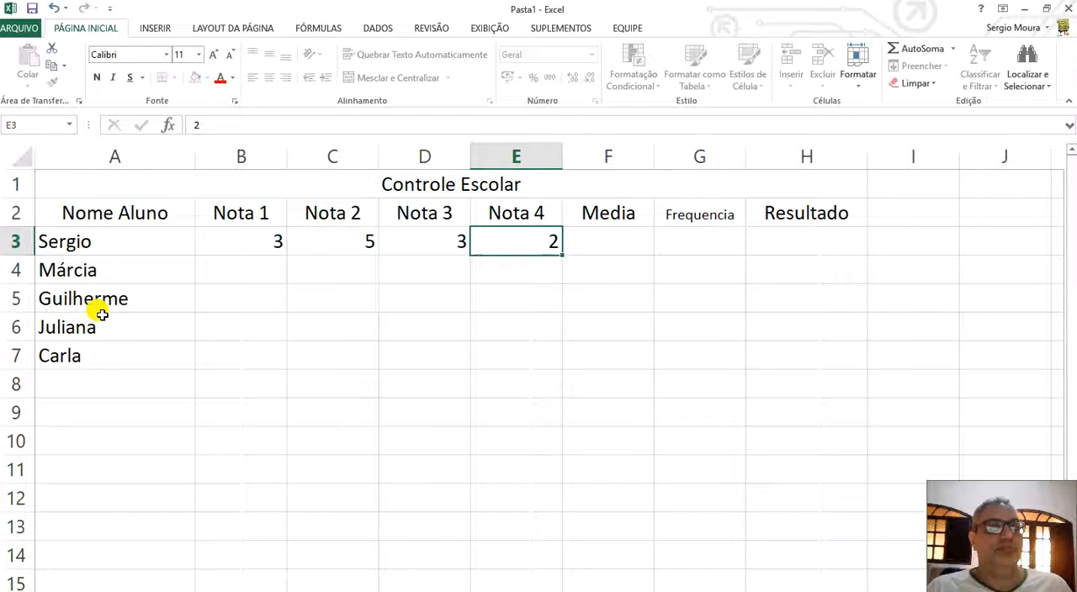
key("Right")
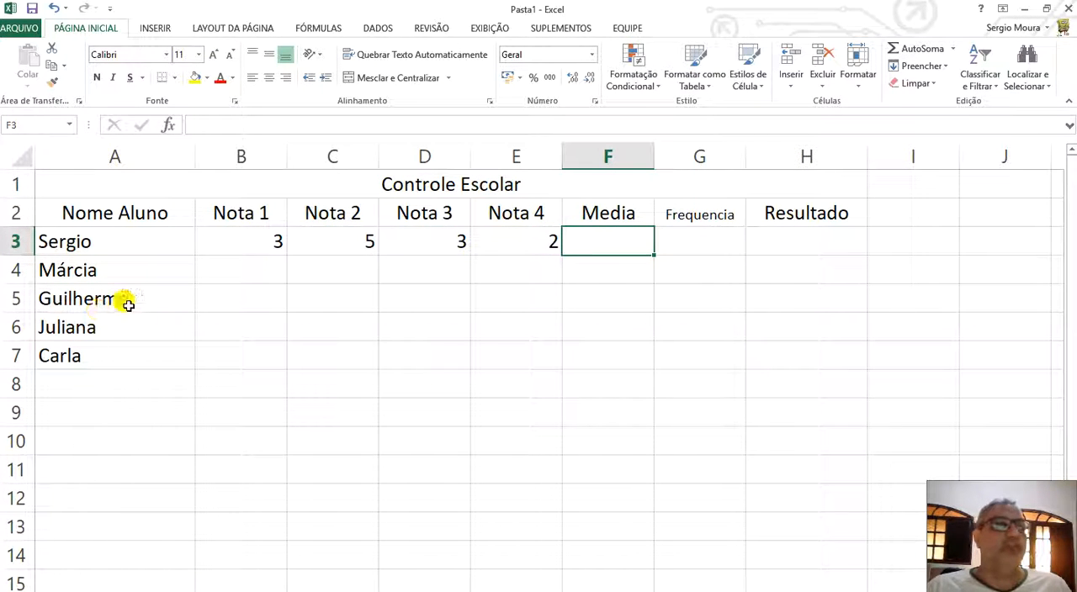
Enter the grades 7, 8, 8 and 10 for the second student in B4:E4.
left_click(231, 264)
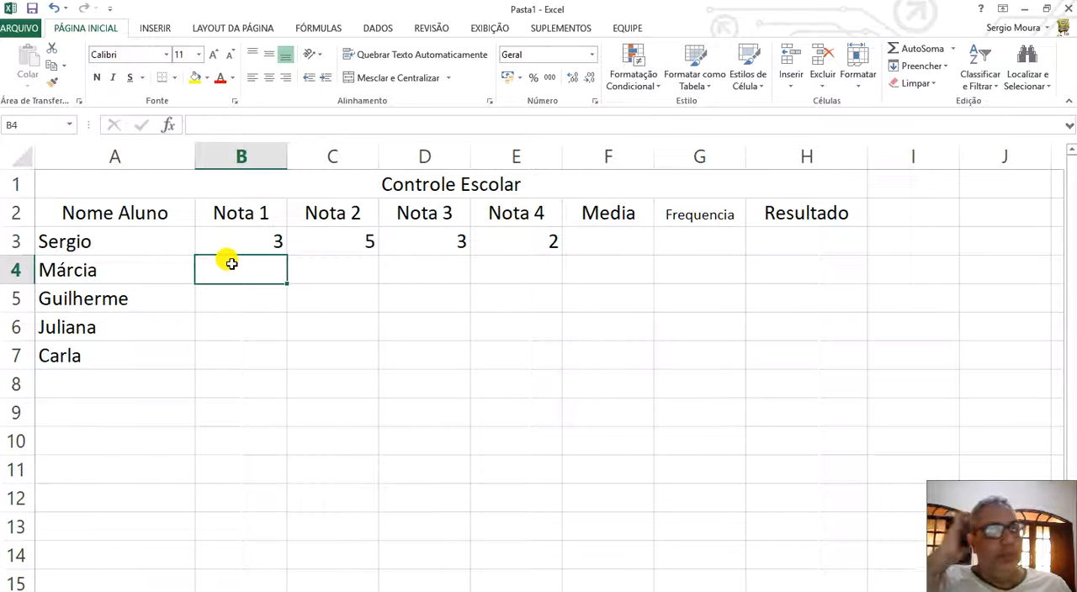
type("7")
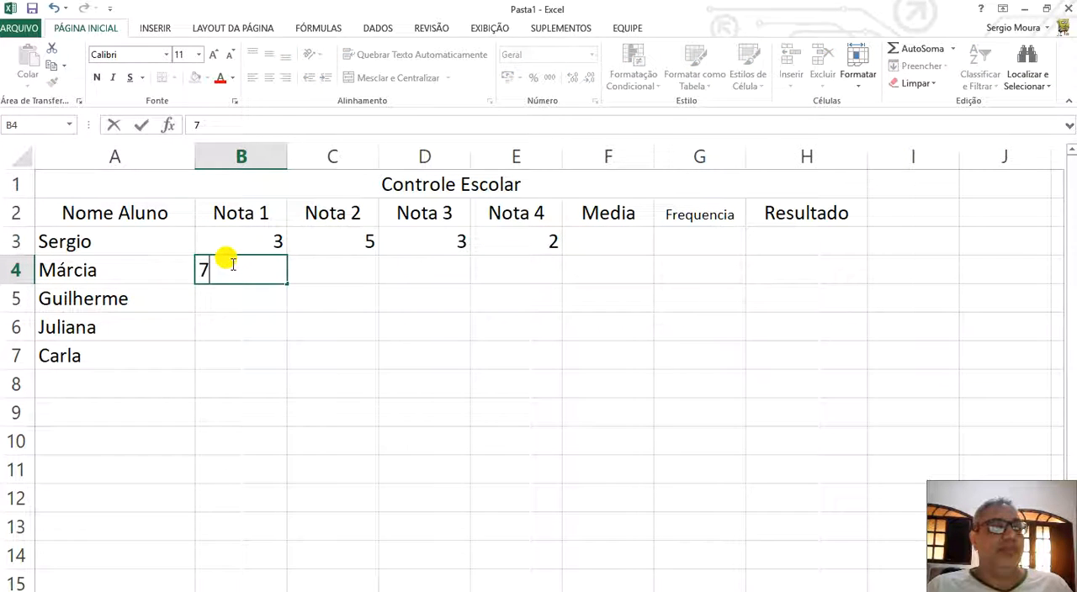
key("Right")
type("8")
key("Right")
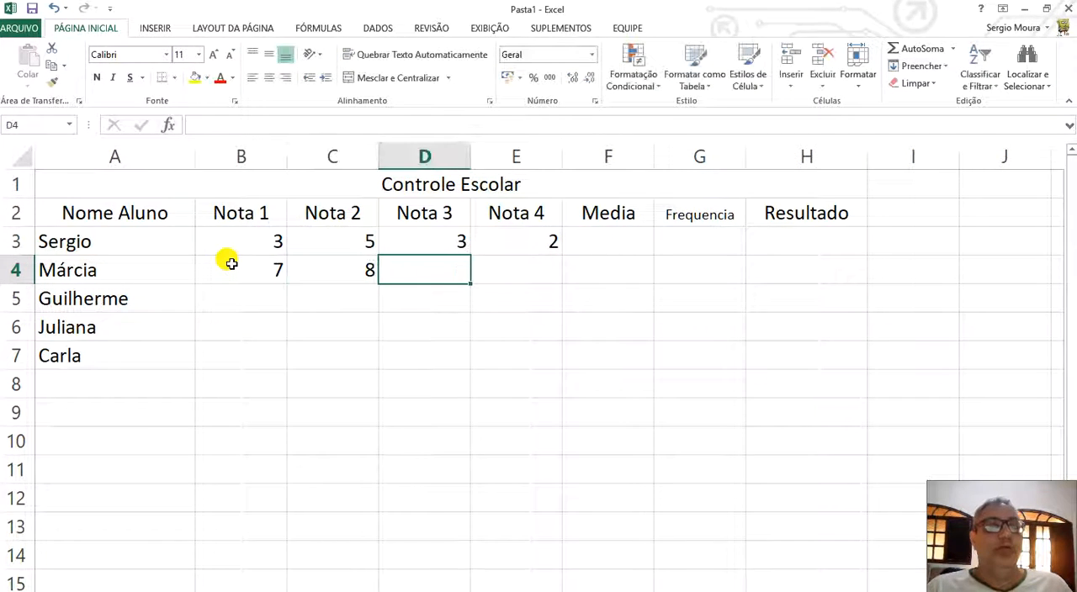
type("8")
key("Right")
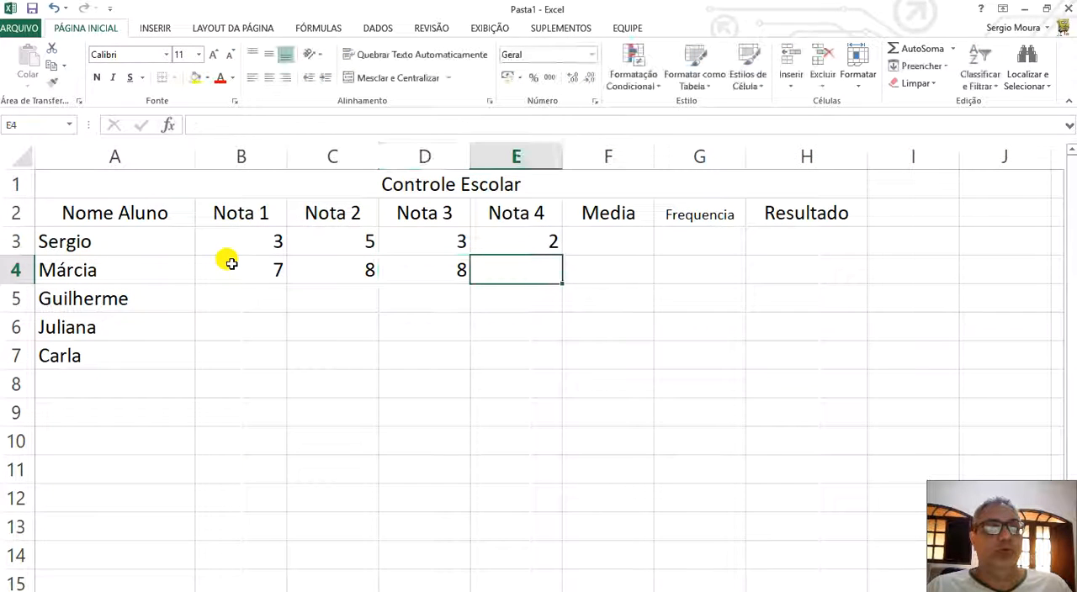
type("10")
key("Return")
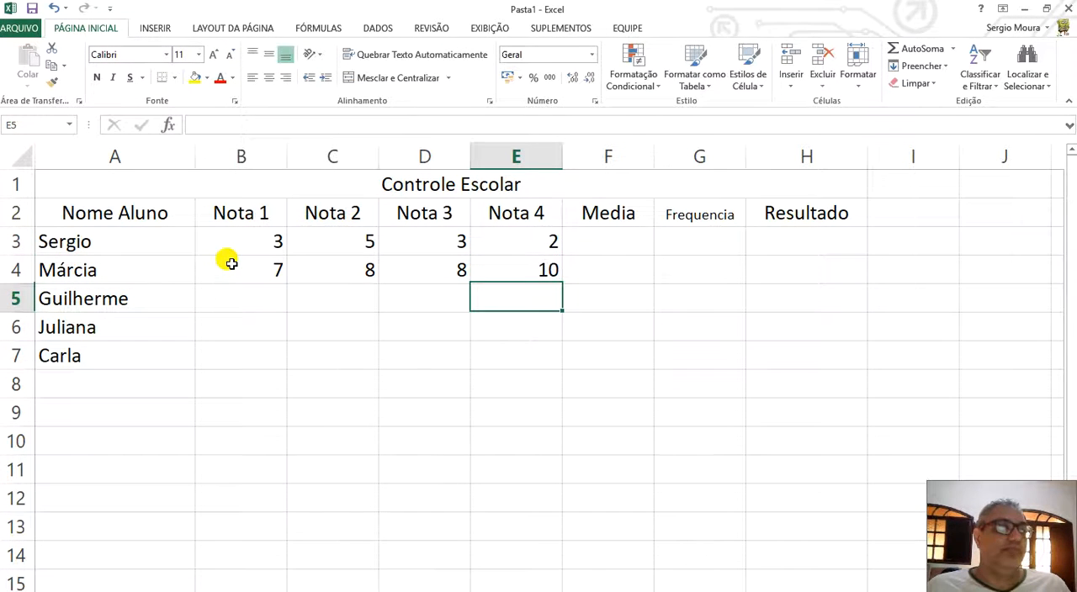
Enter the grades 8, 9, 10 and 7 for the third student in B5:E5.
left_click(223, 302)
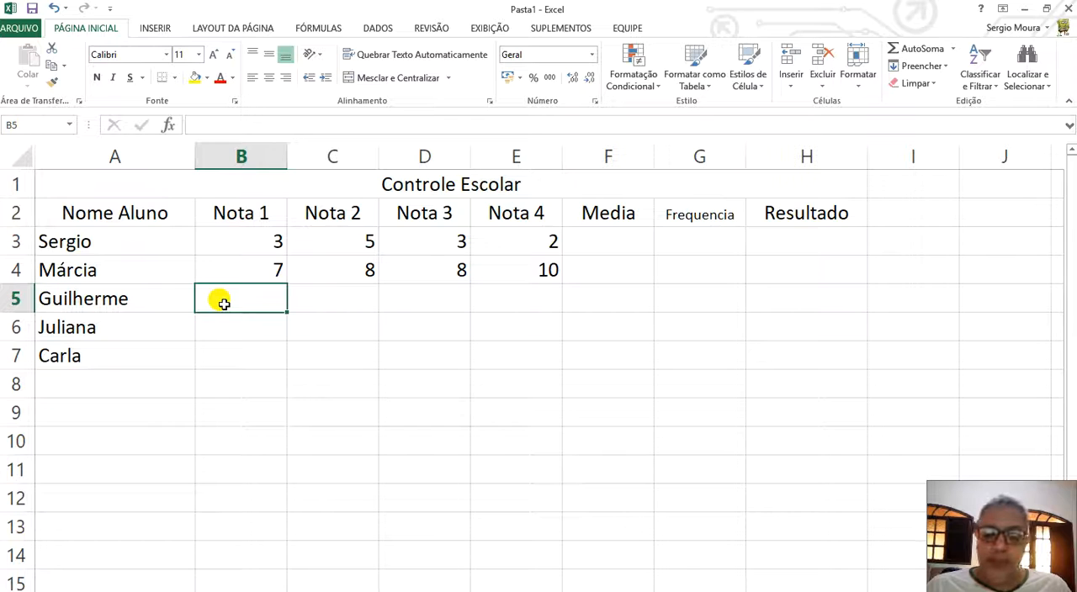
type("8")
key("Right")
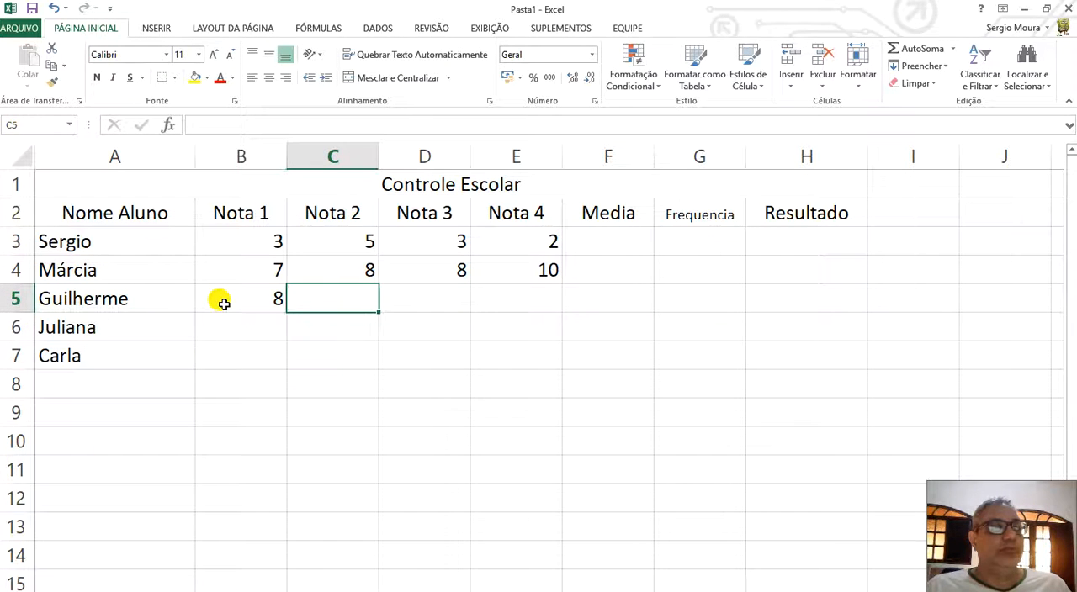
type("9")
key("Right")
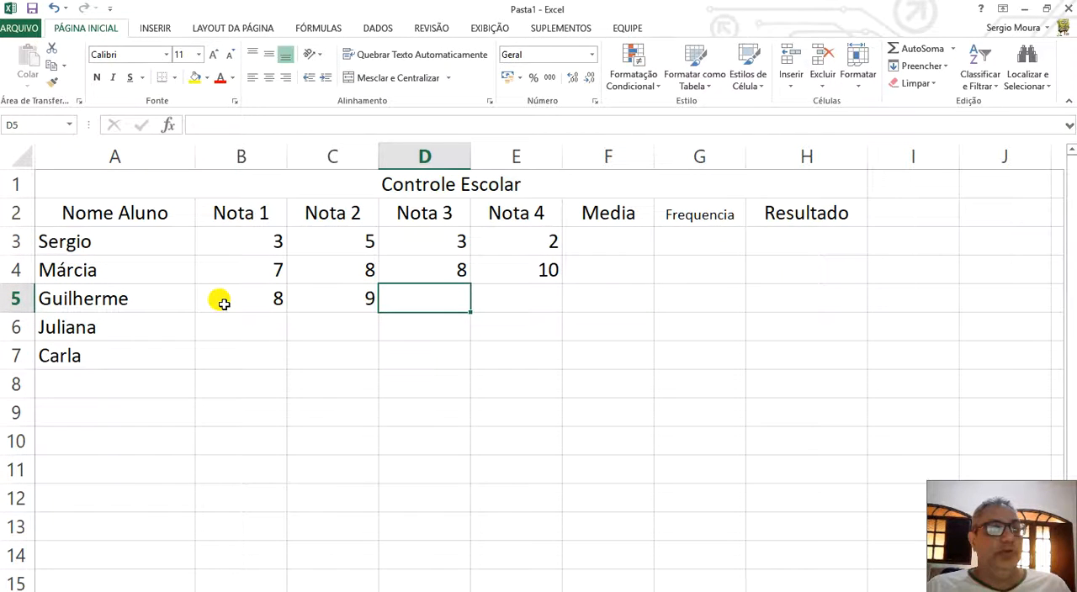
type("10")
key("Right")
type("7")
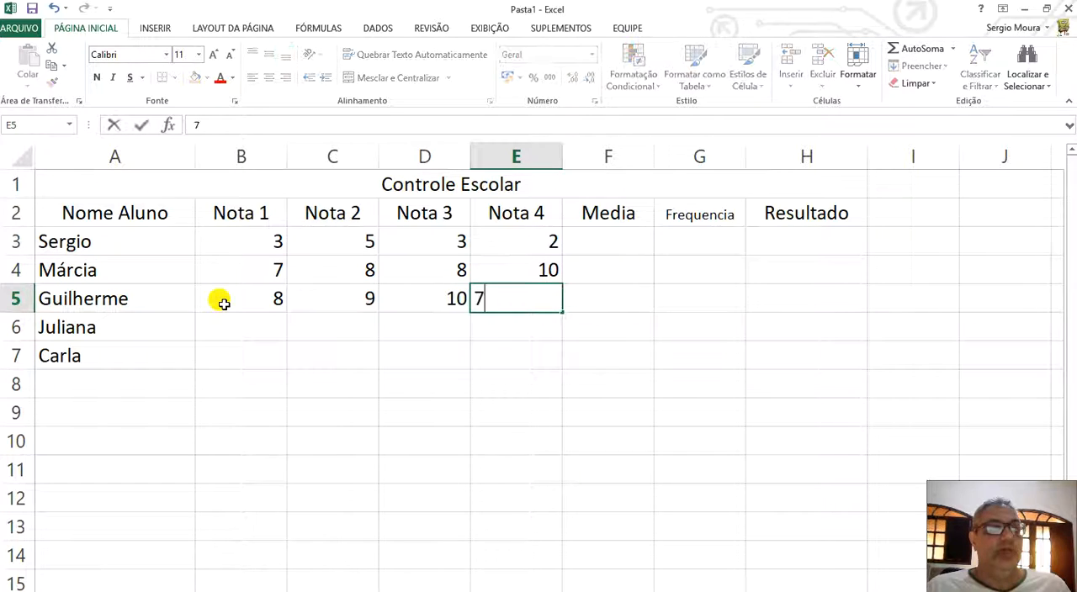
key("Return")
Enter the grades 5, 6, 7 and 6 for the fourth student in B6:E6.
left_click(238, 317)
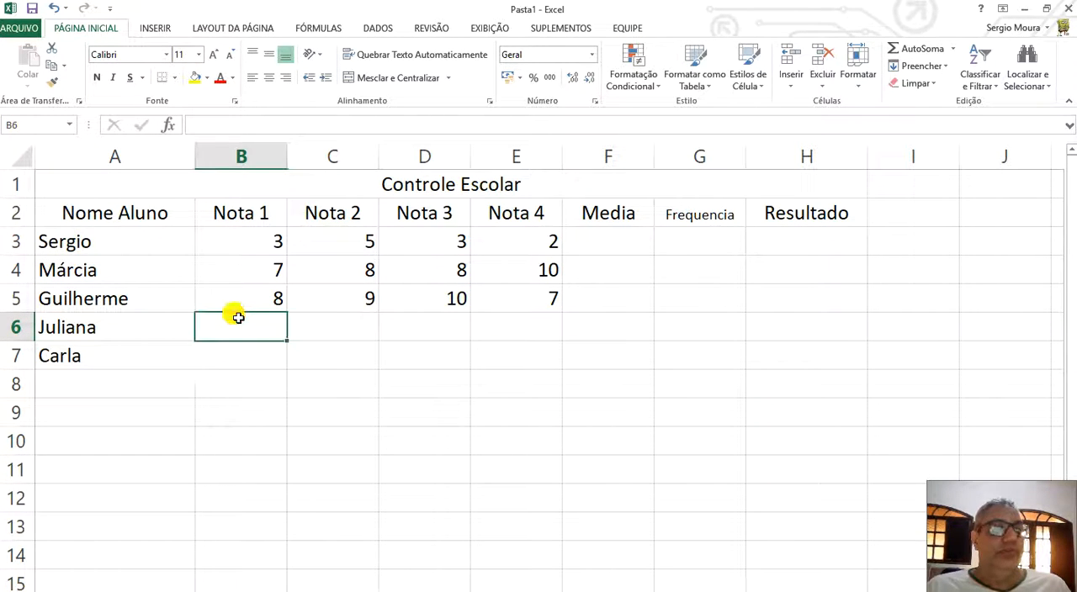
type("50")
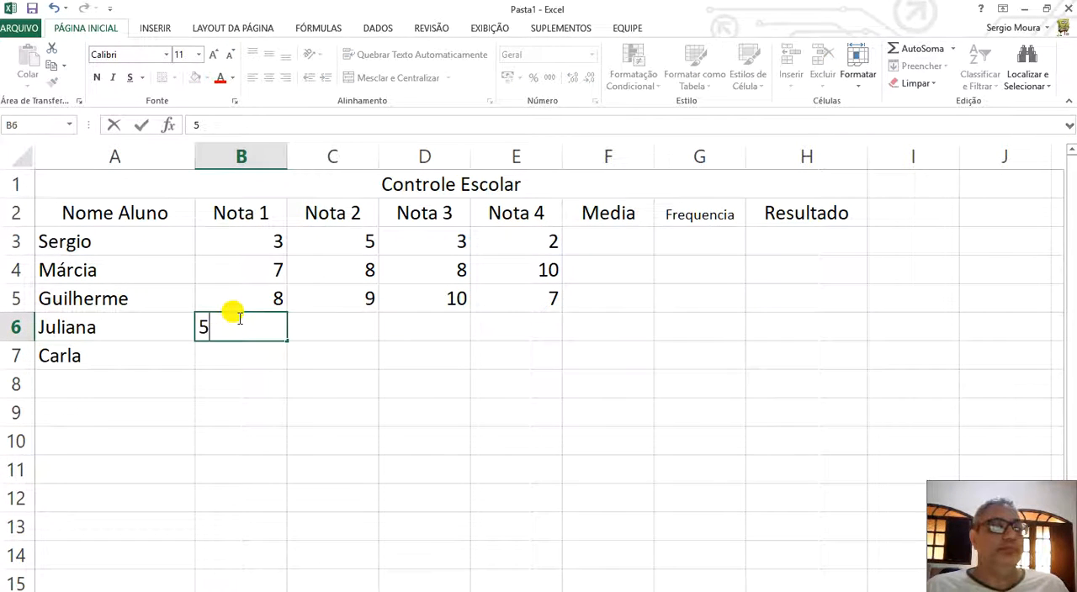
key("BackSpace")
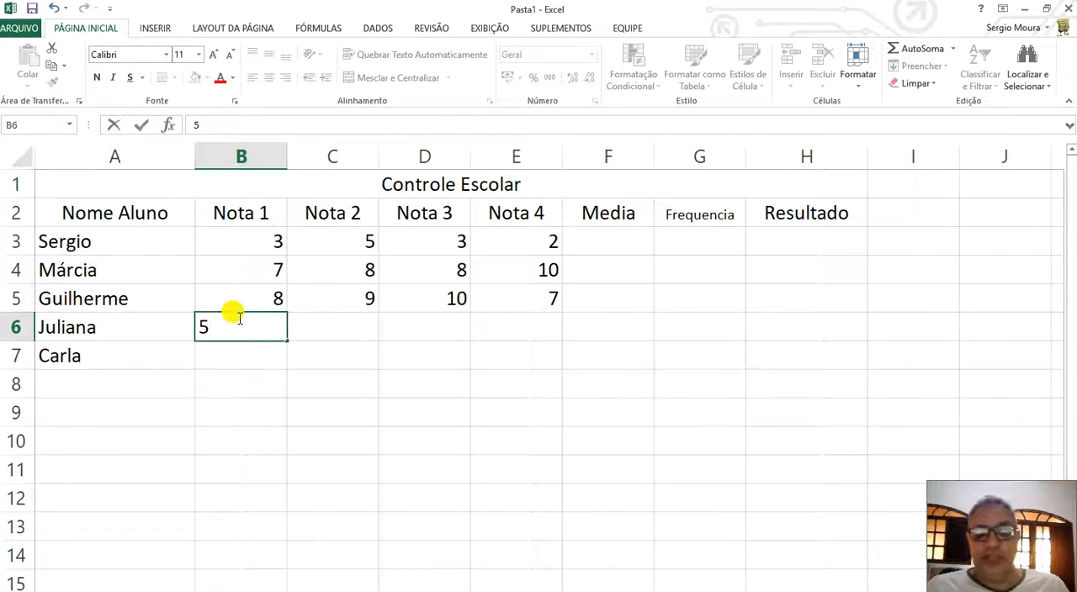
key("Right")
key("Right")
type("7")
key("Return")
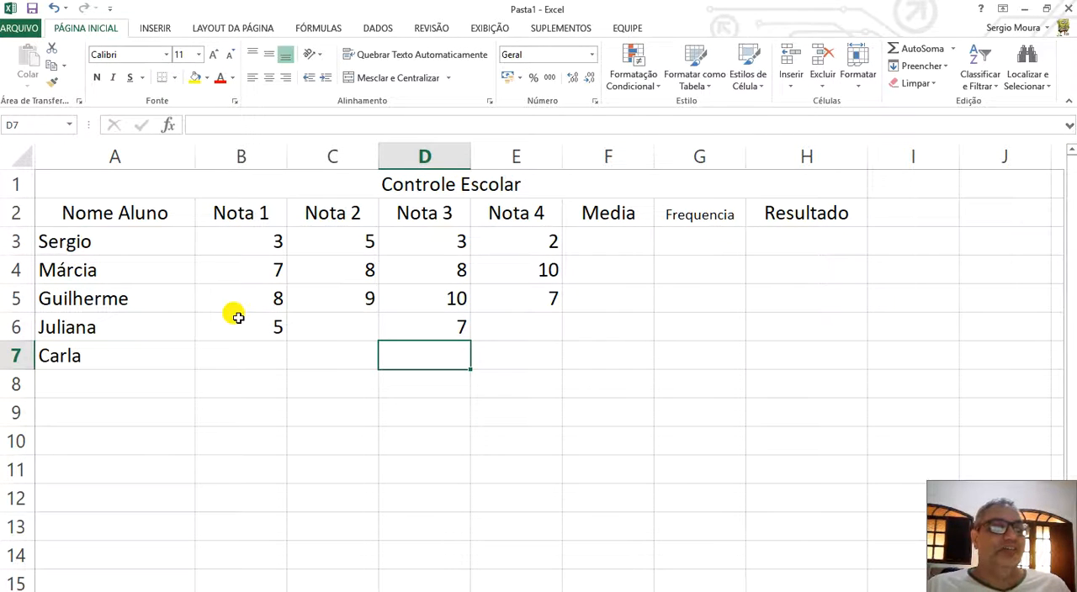
left_click(344, 320)
type("6")
key("Right")
key("Right")
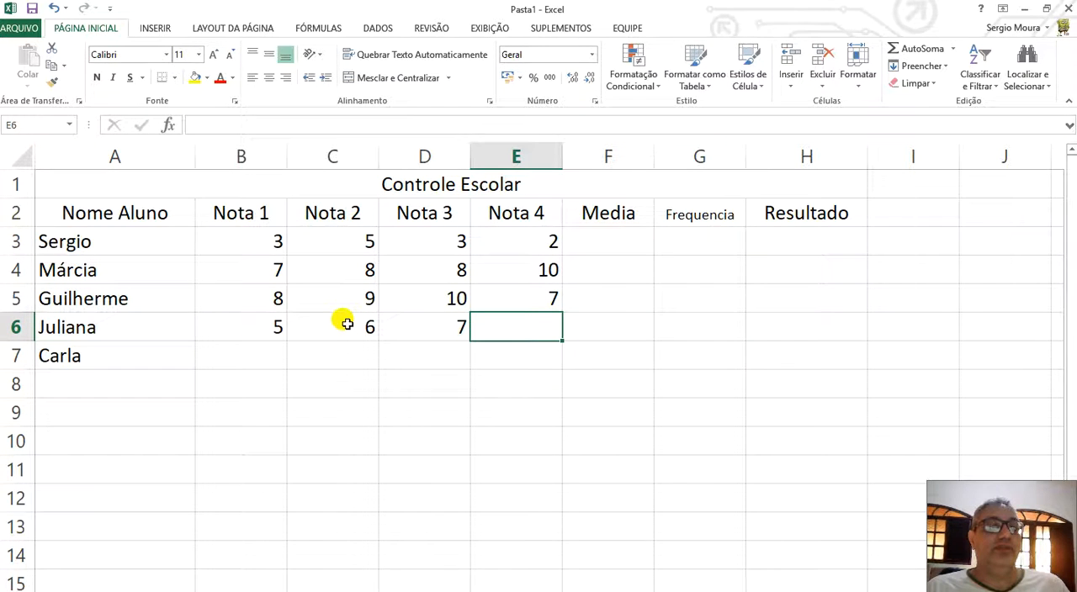
type("6")
key("Return")
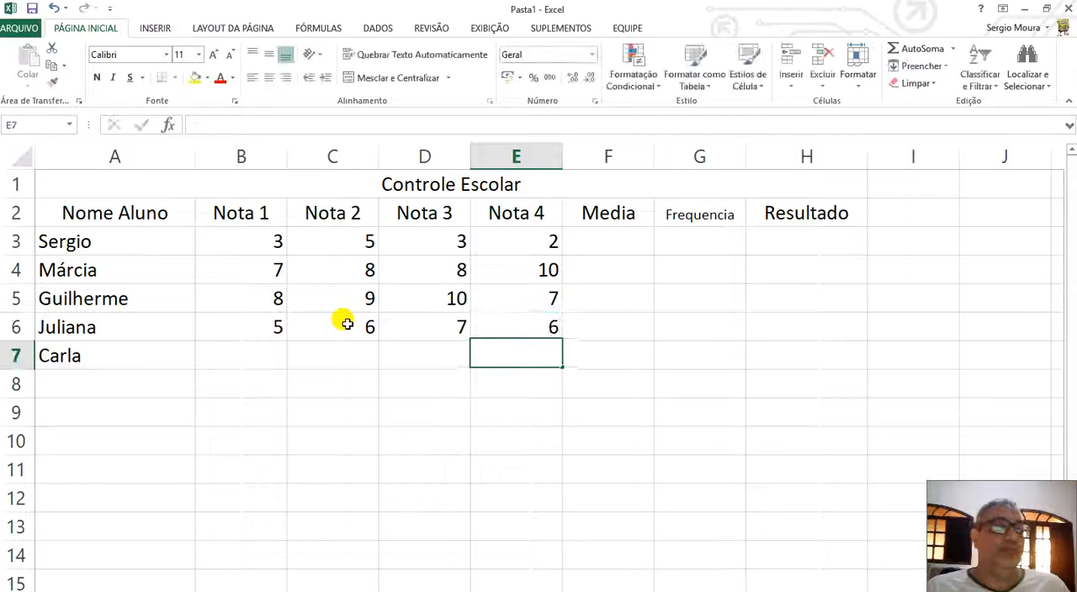
Enter the grades 0, 3, 1 and 4 for the fifth student in B7:E7.
left_click(245, 359)
type("0")
key("Right")
type("3")
key("Right")
type("1")
key("Right")
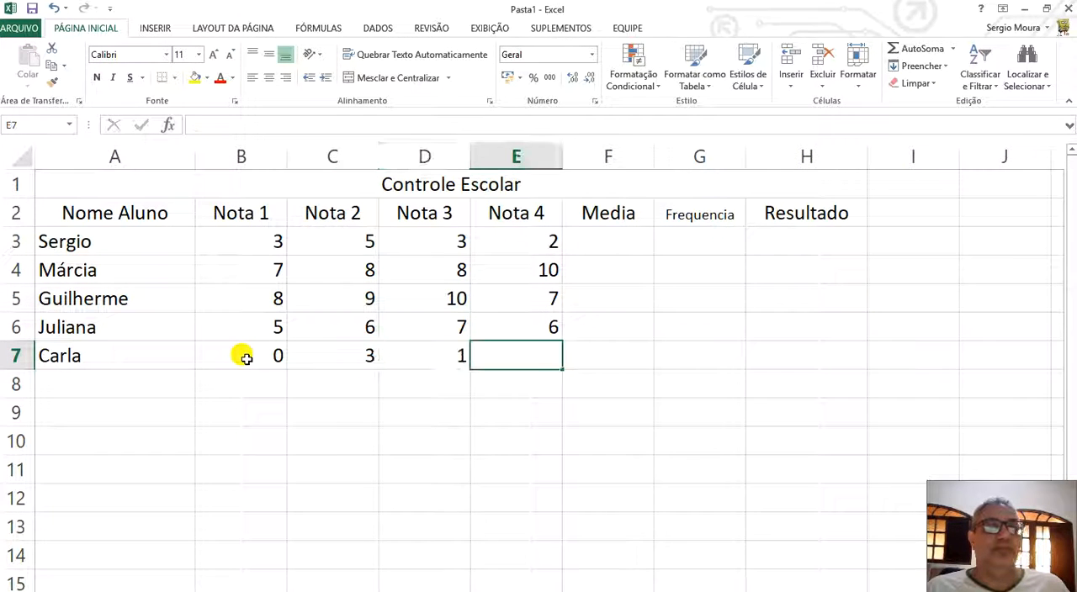
type("4")
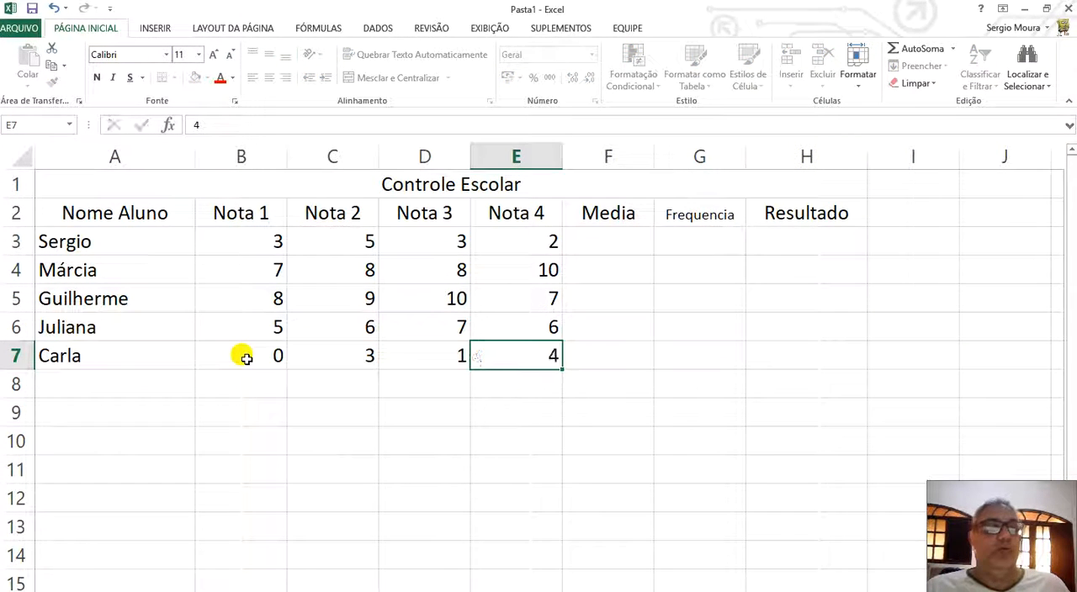
key("Return")
Insert the average formula =MÉDIA(B3:E3) in F3 for the first student.
left_click(635, 241)
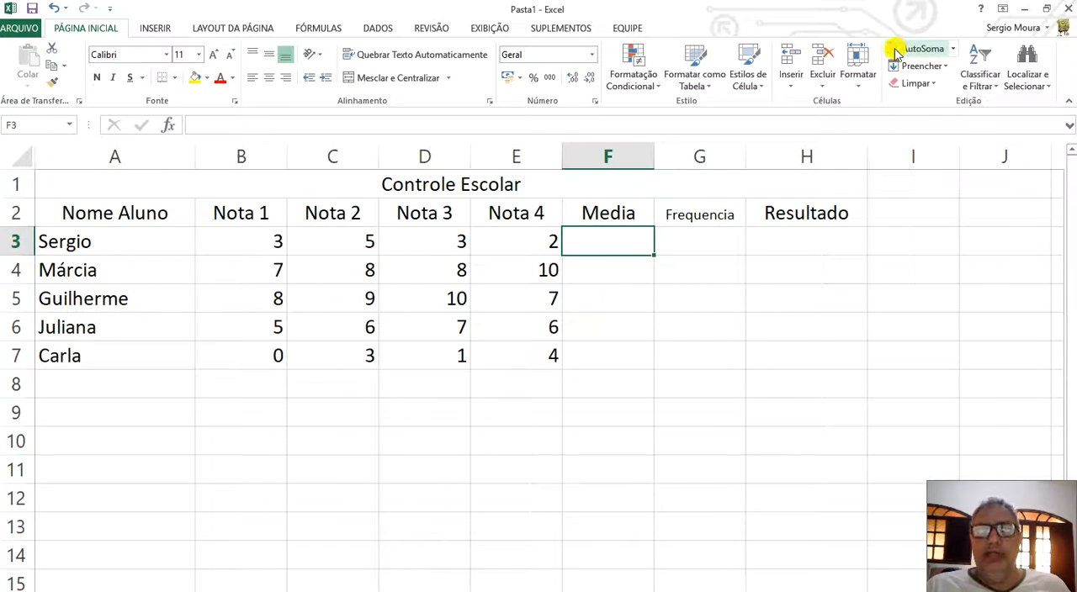
left_click(956, 54)
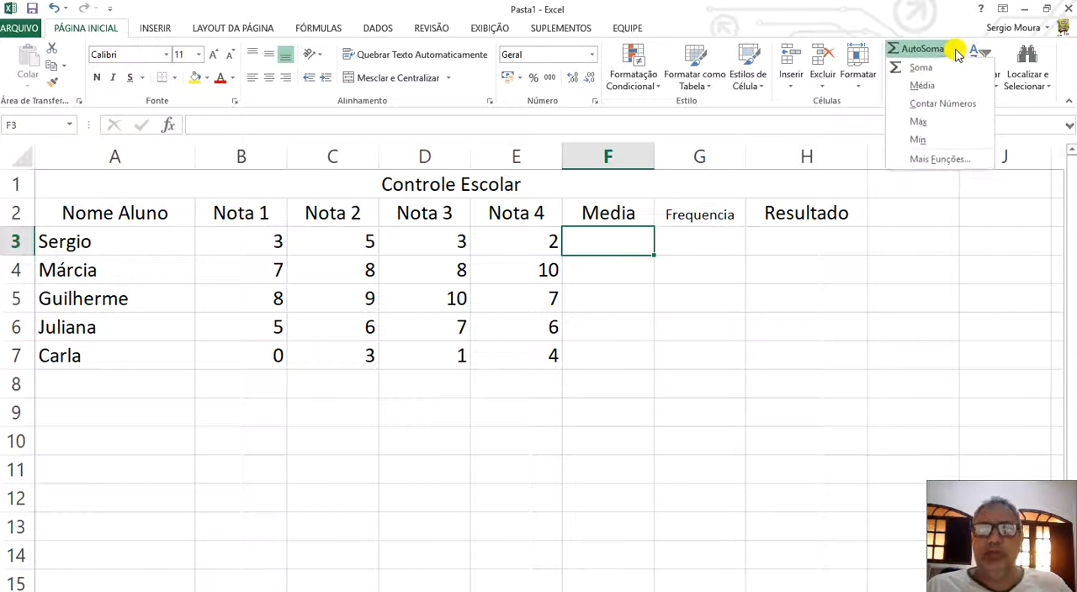
left_click(922, 87)
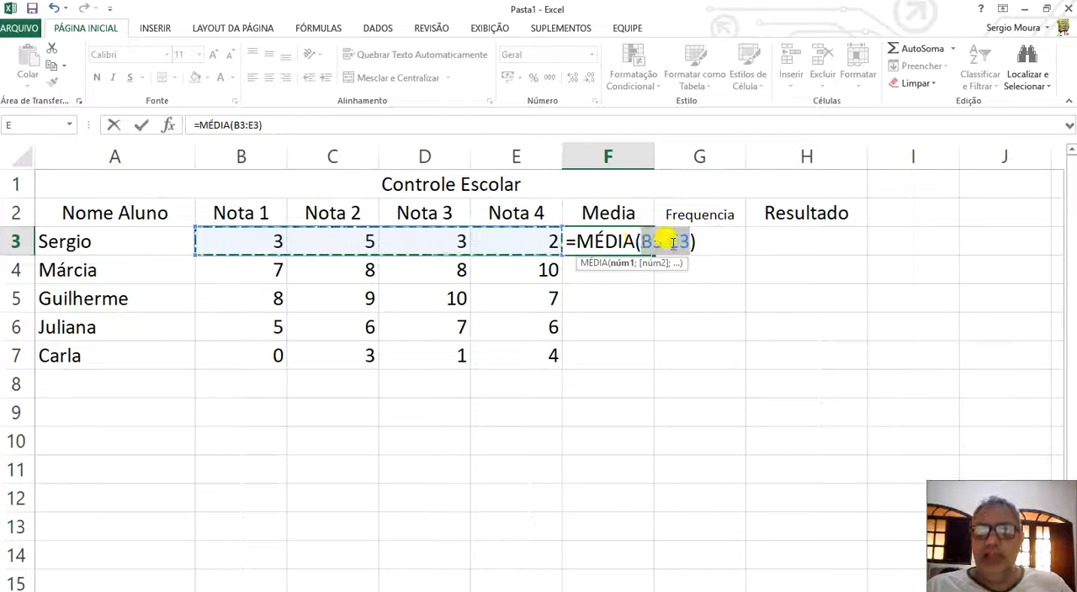
key("Return")
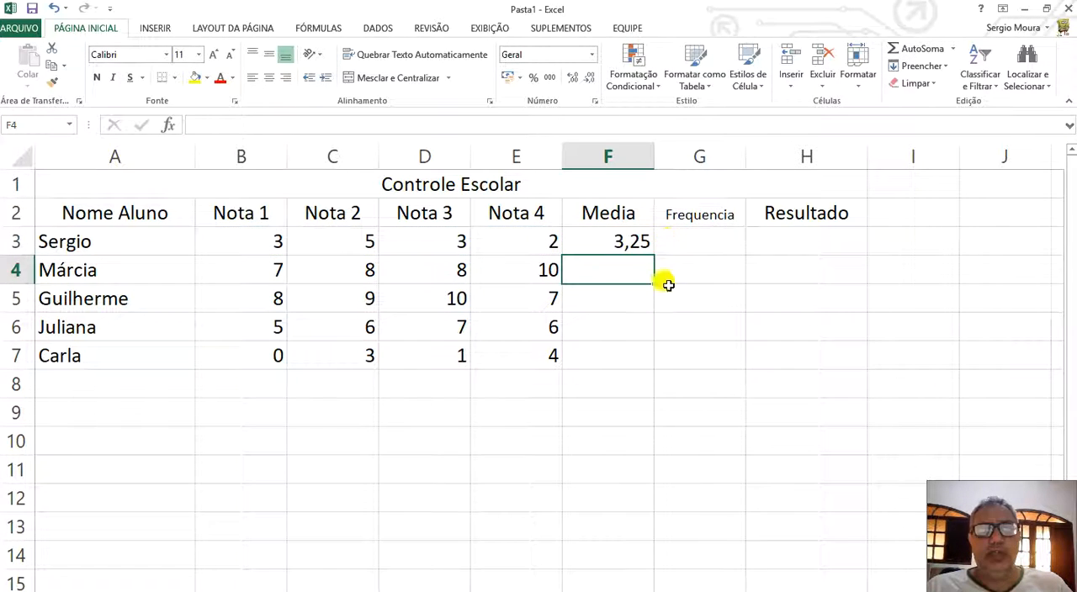
Fill the average formula from F3 down to F7 and format the averages with three decimal places.
left_click(604, 237)
left_click_drag(652, 254, 648, 362)
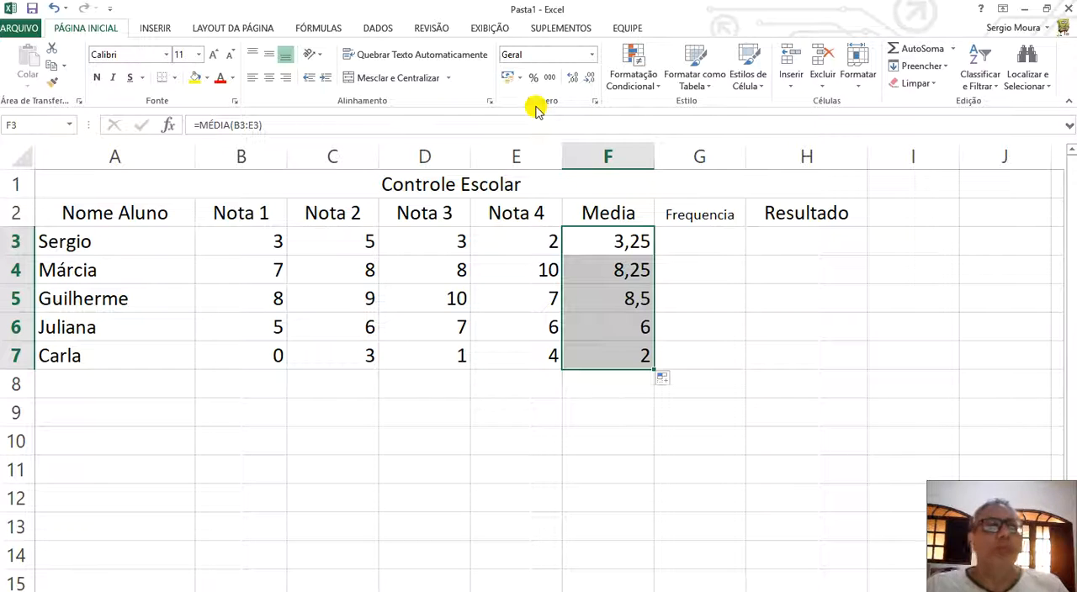
left_click(571, 76)
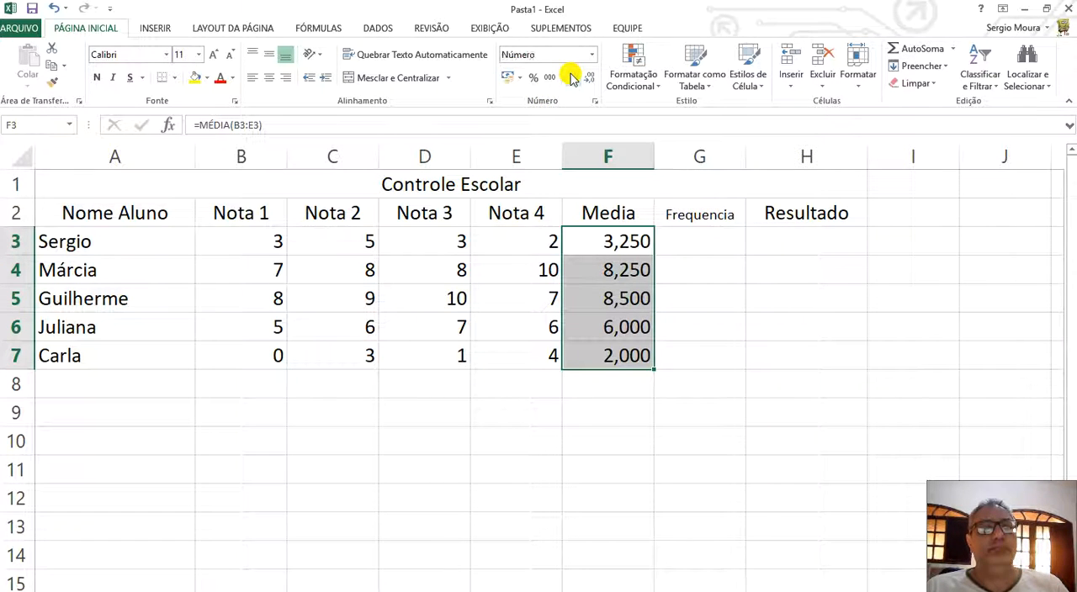
Reduce the averages in F3:F7 to one decimal place and format the Frequencia cells G3:G7 as percentages.
left_click(592, 79)
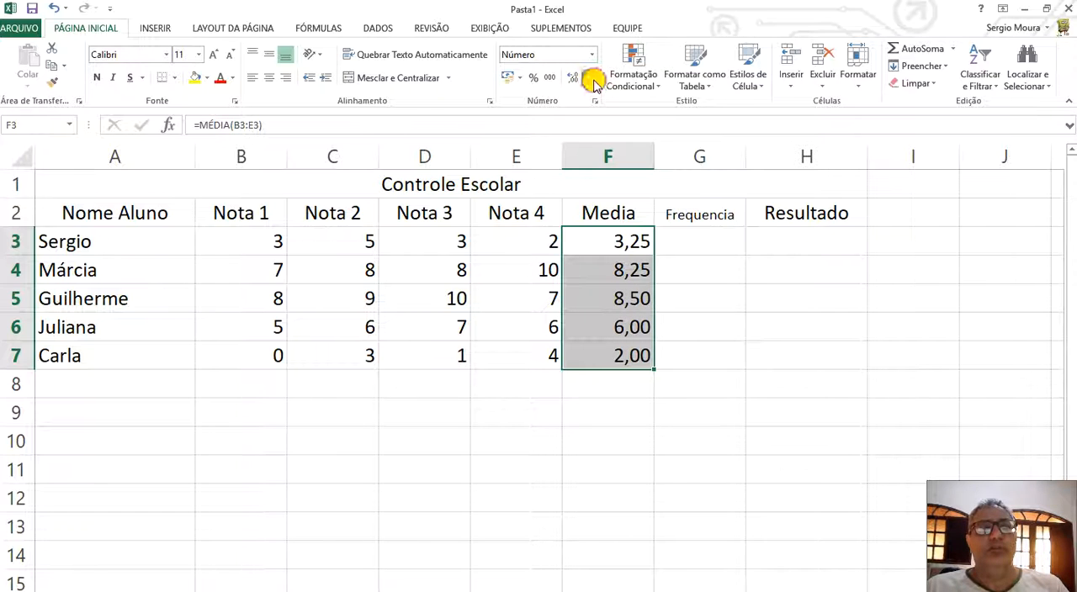
left_click(592, 79)
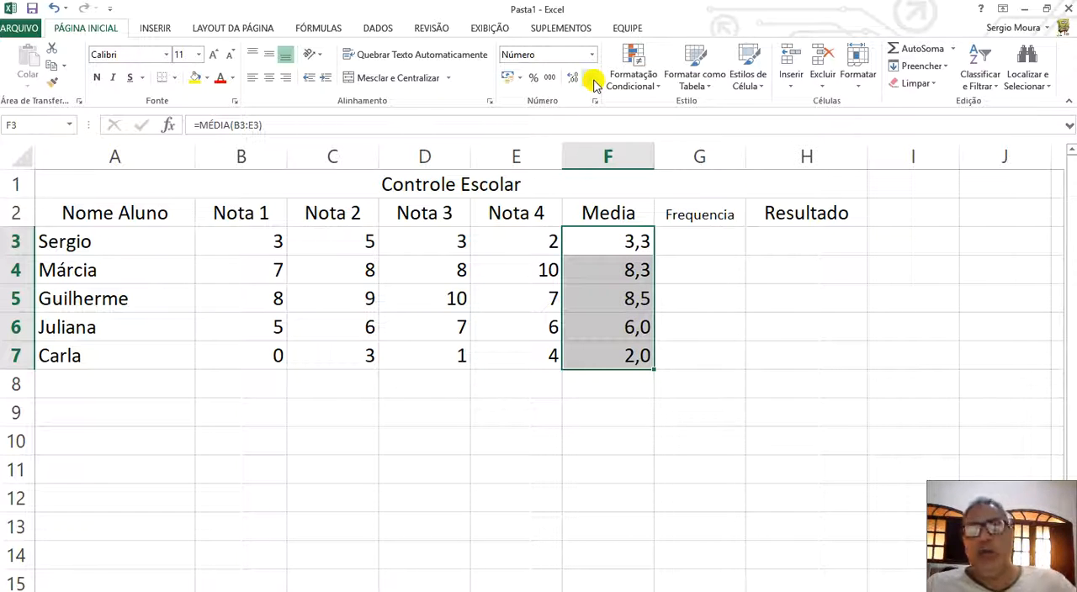
left_click(716, 236)
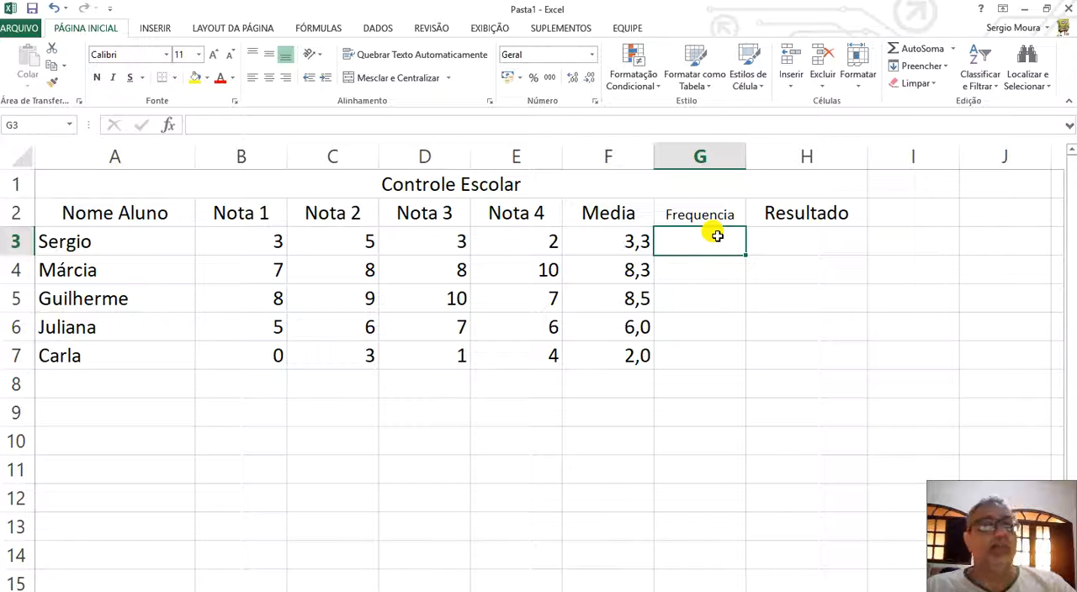
left_click_drag(716, 236, 712, 338)
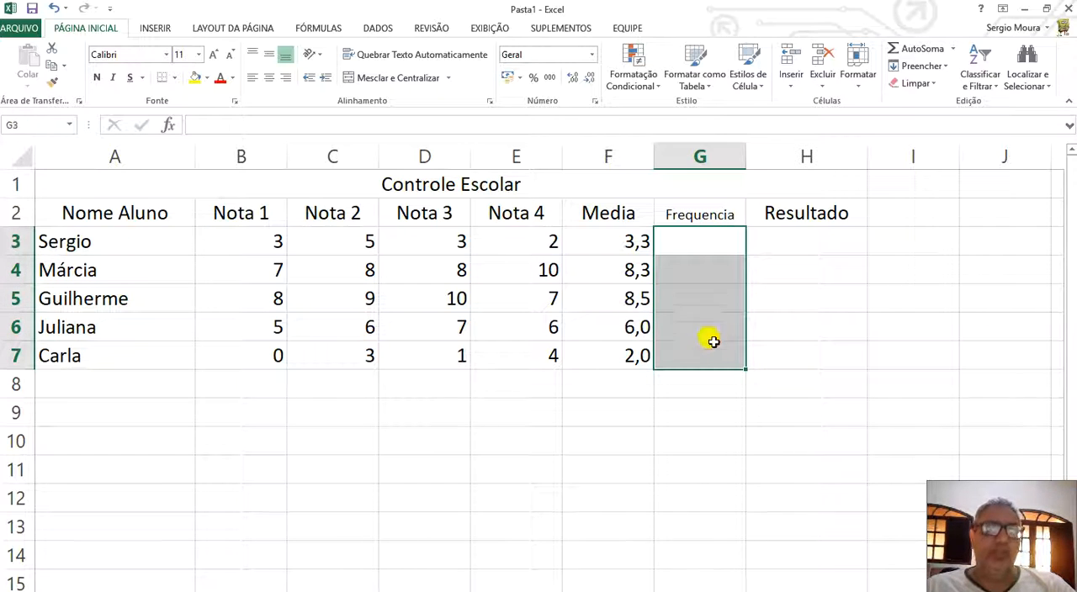
left_click(533, 78)
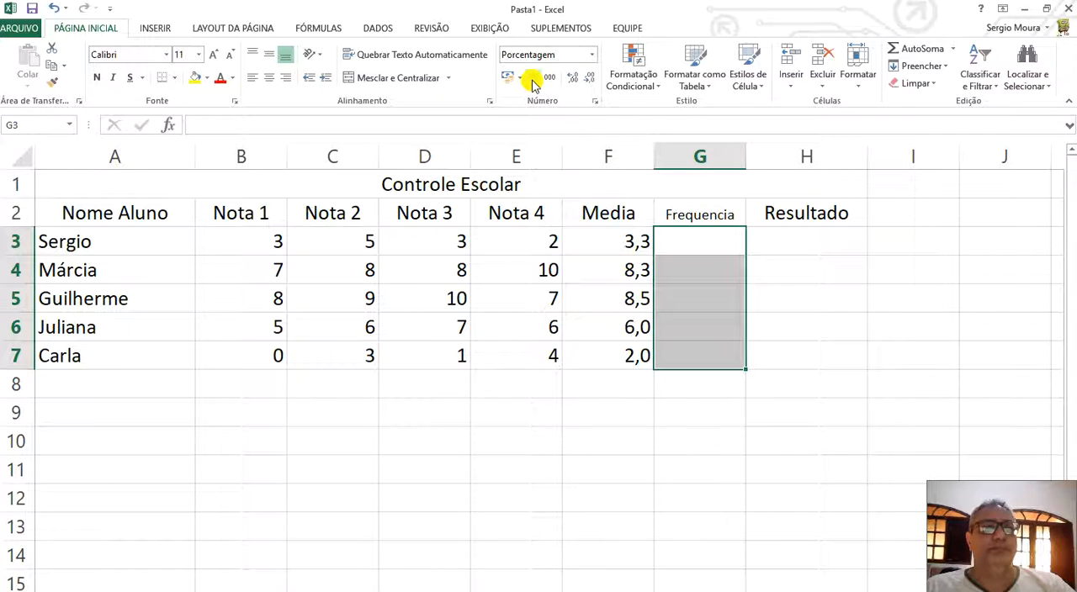
Enter the attendance values 98%, 46%, 100%, 100% and 100% for the five students in G3:G7.
left_click(718, 241)
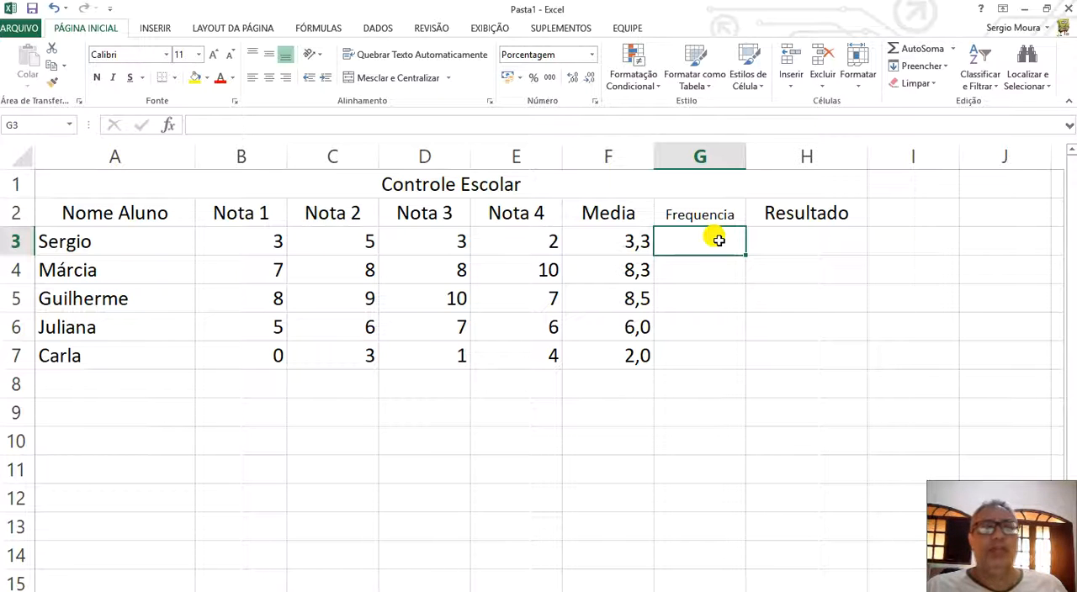
type("98")
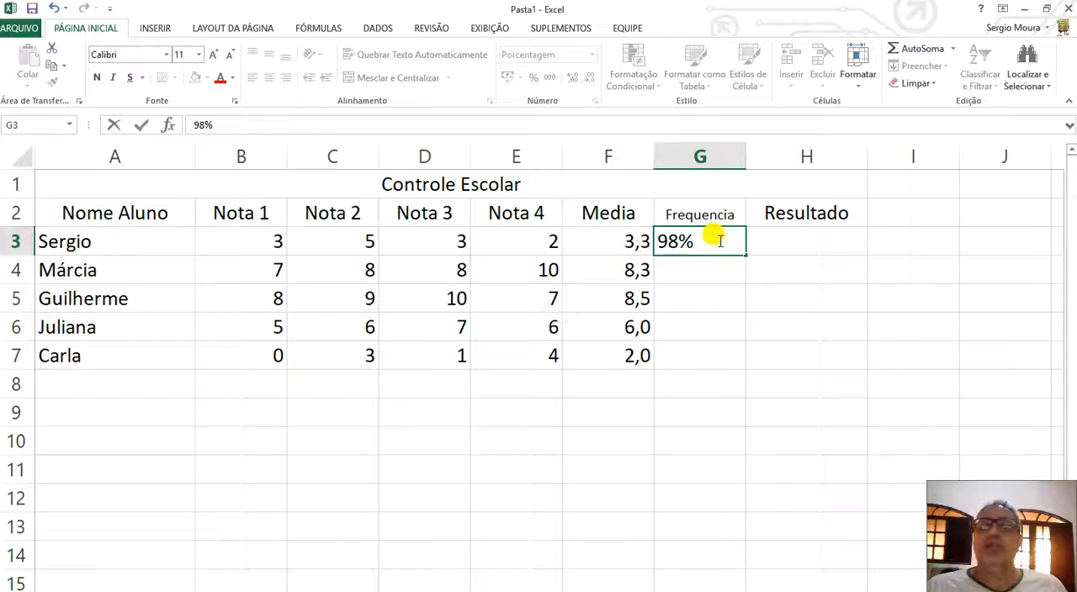
key("Return")
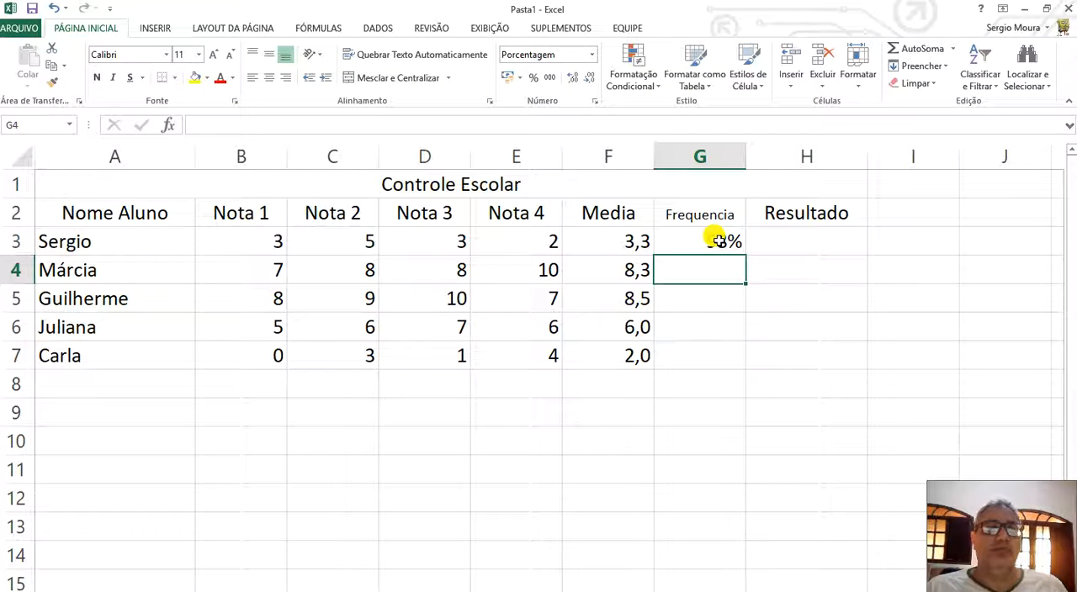
type("46")
key("Return")
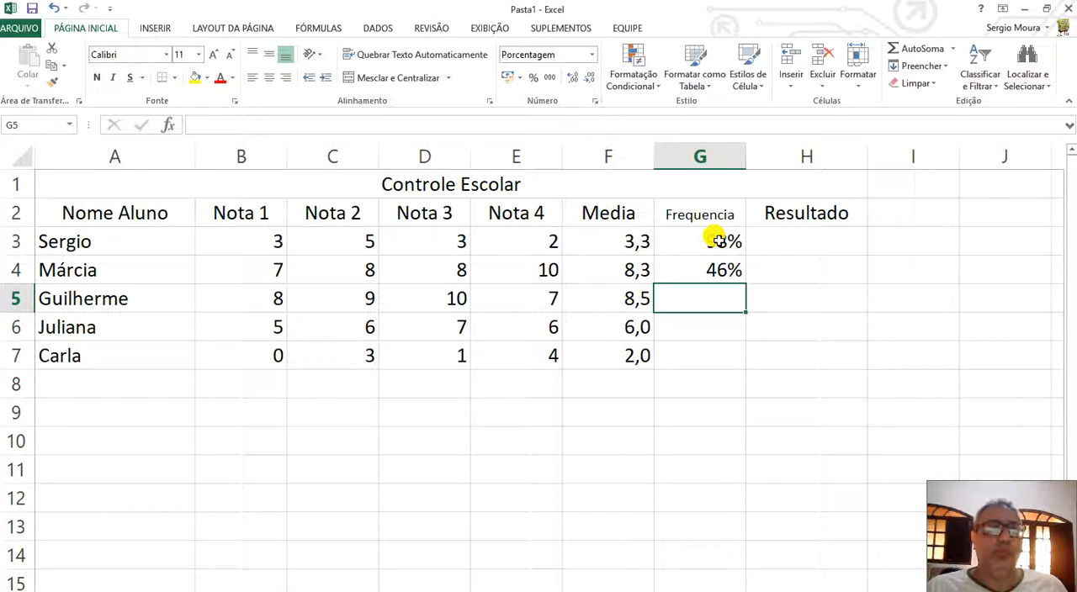
type("100")
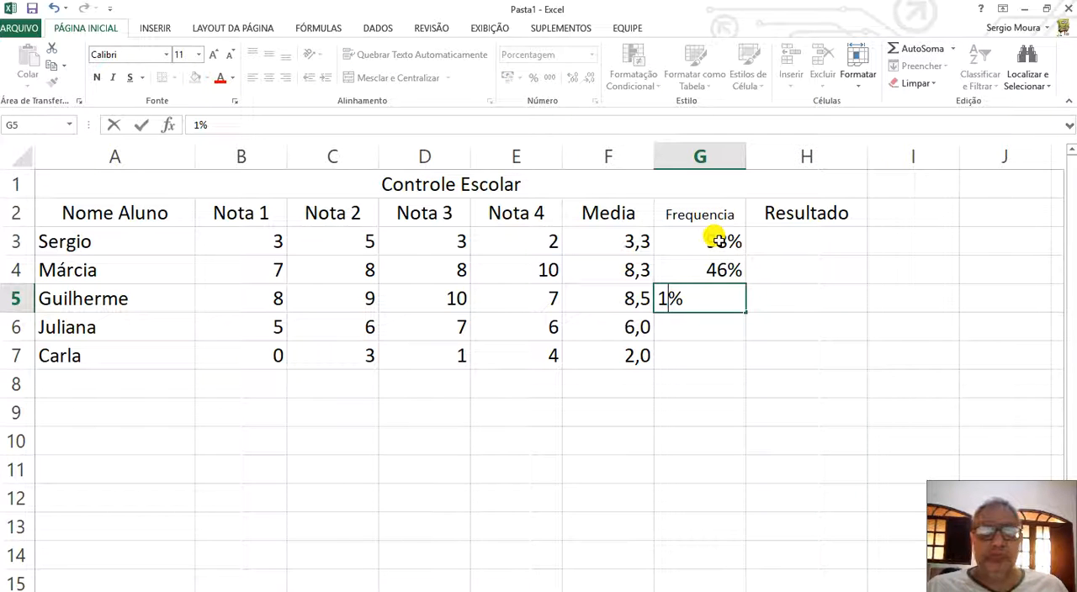
key("Return")
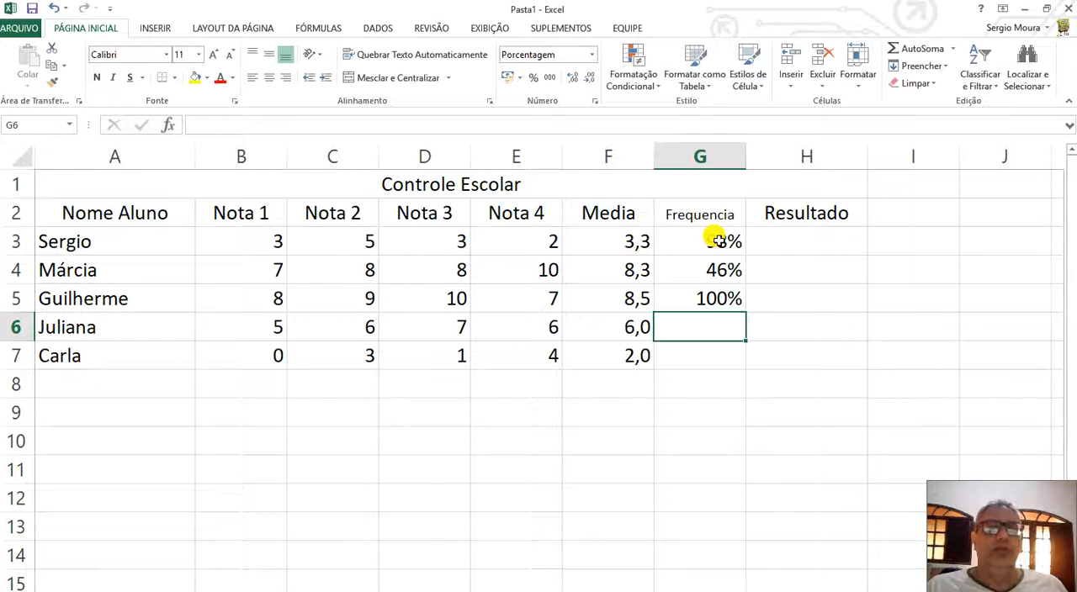
type("100")
key("Return")
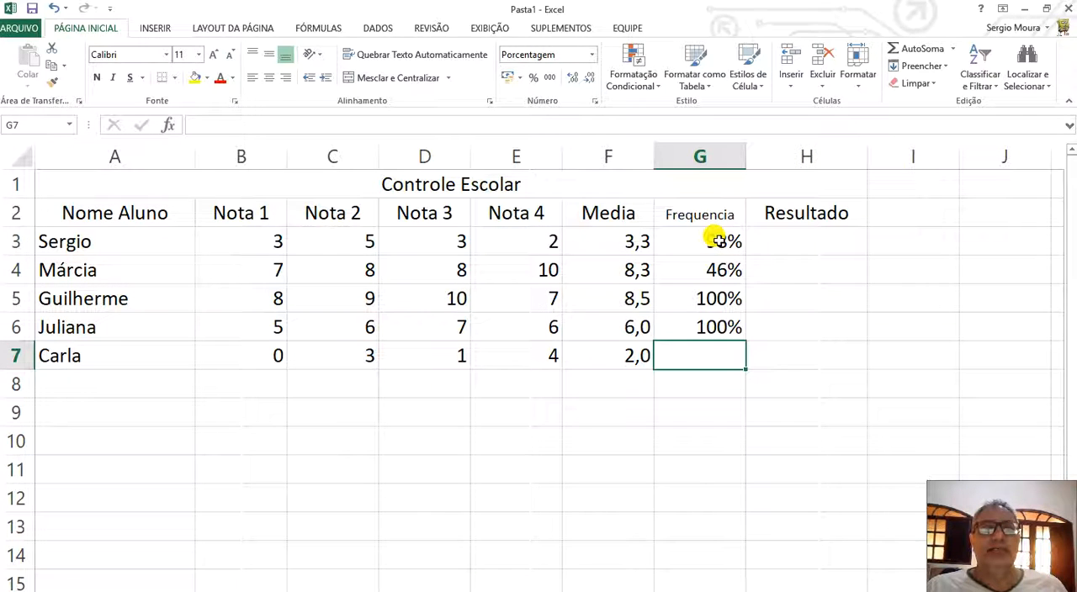
type("100")
key("Return")
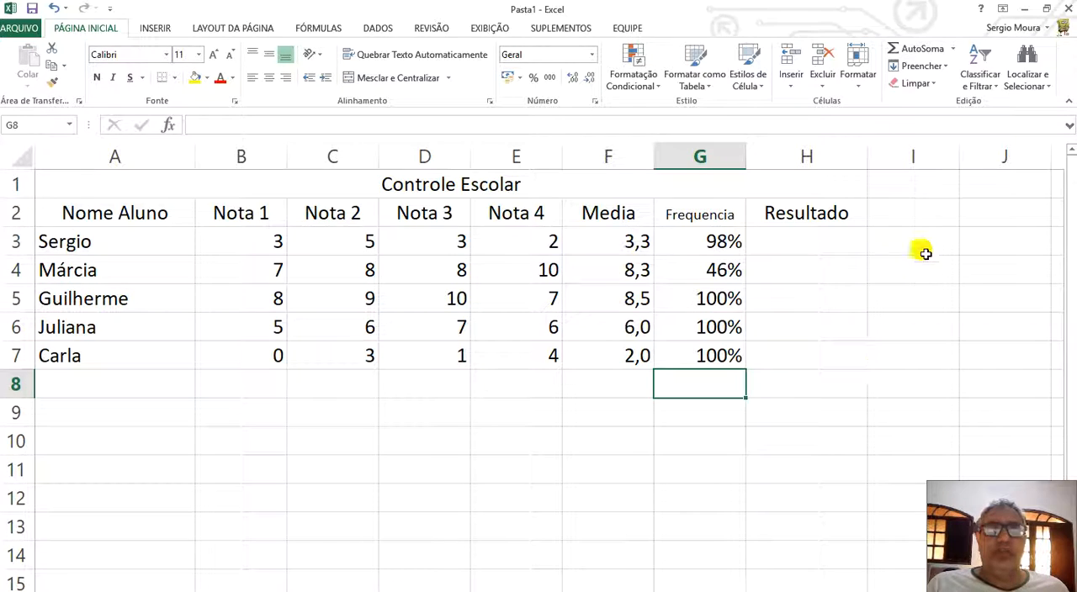
Enter the heading Critérios in A10, below the grade table.
left_click(152, 440)
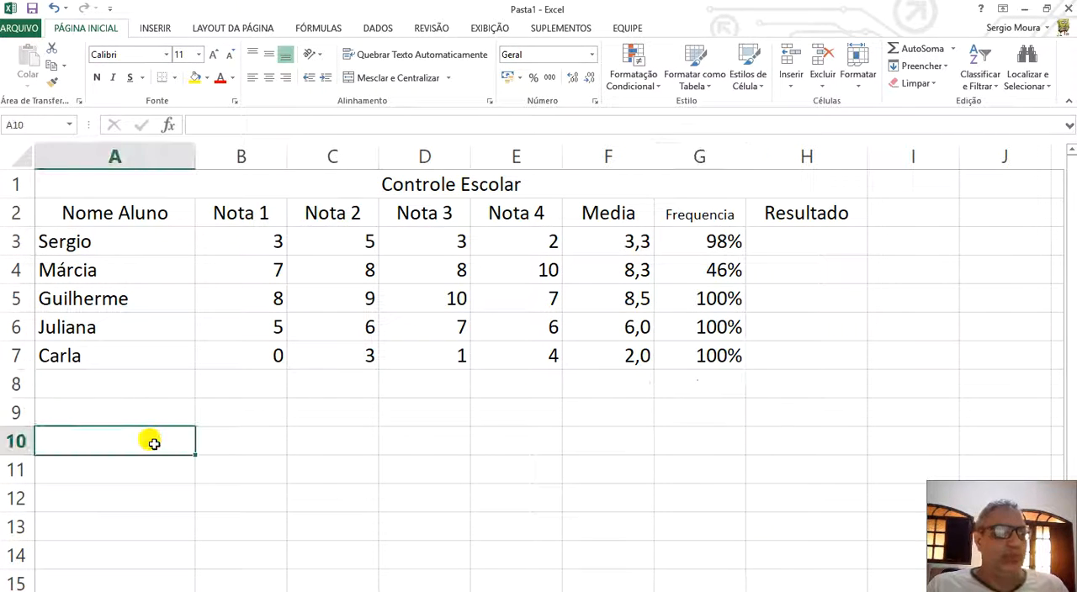
double_click(154, 444)
type("Cri")
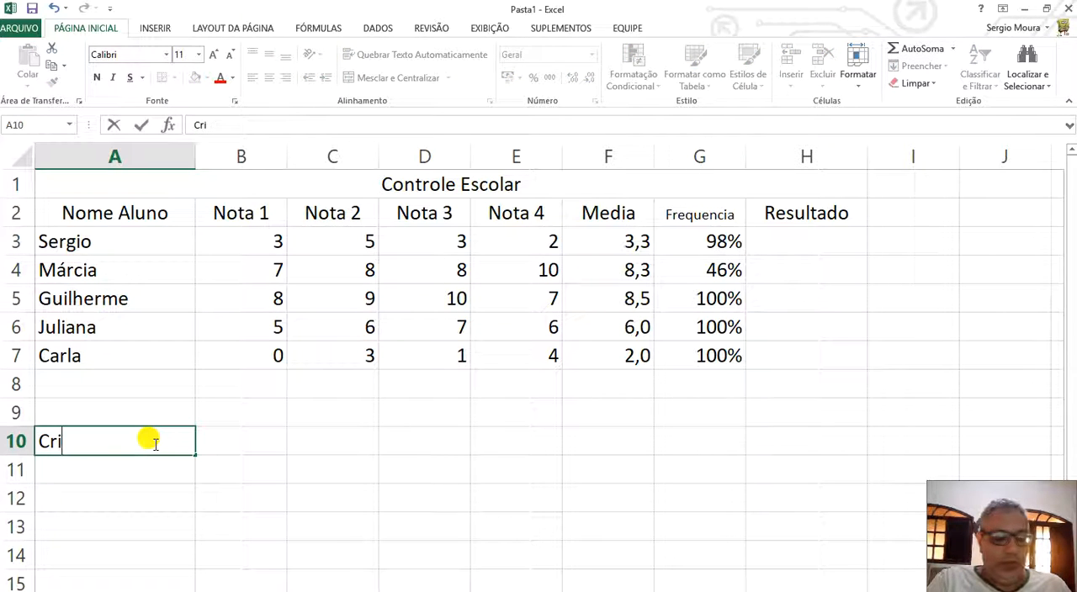
type("t´rios")
key("BackSpace")
key("BackSpace")
key("BackSpace")
key("BackSpace")
key("BackSpace")
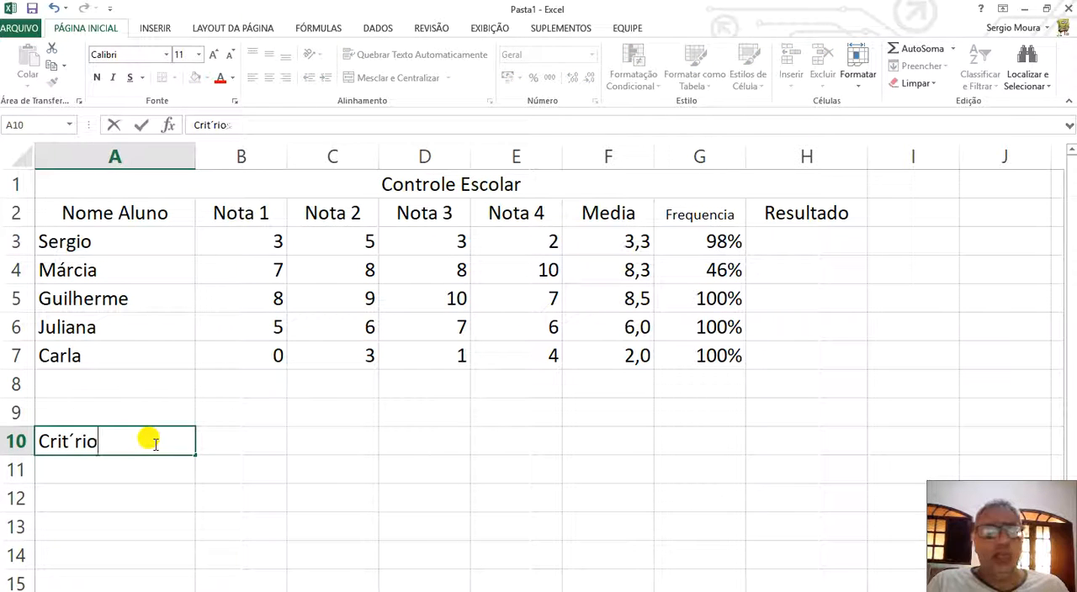
type("é")
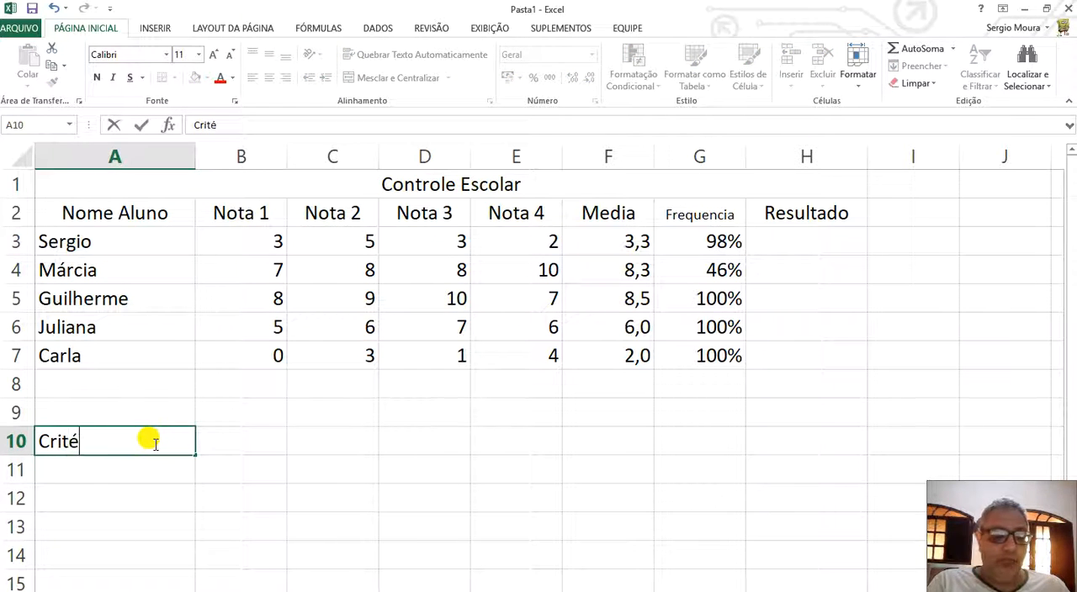
type("rios")
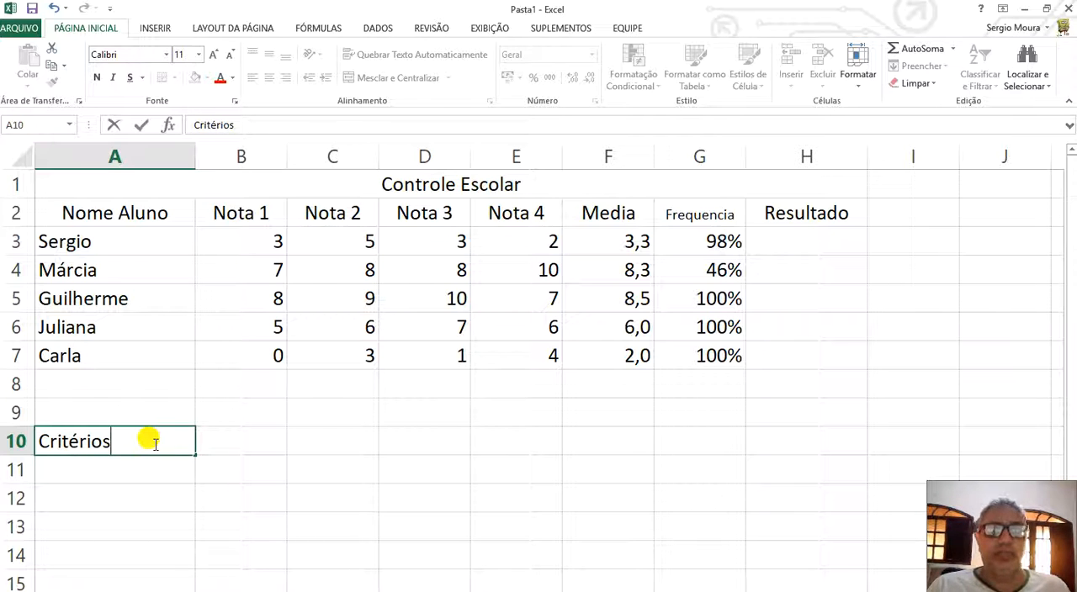
key("Return")
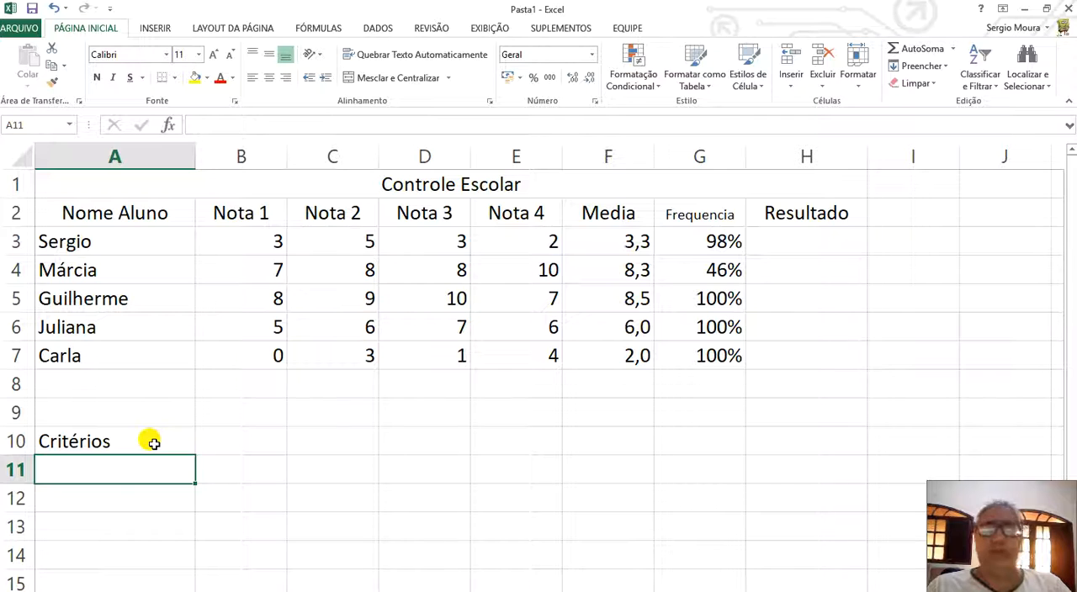
Enter the criterion label Aprovado in A11.
type("Aprov")
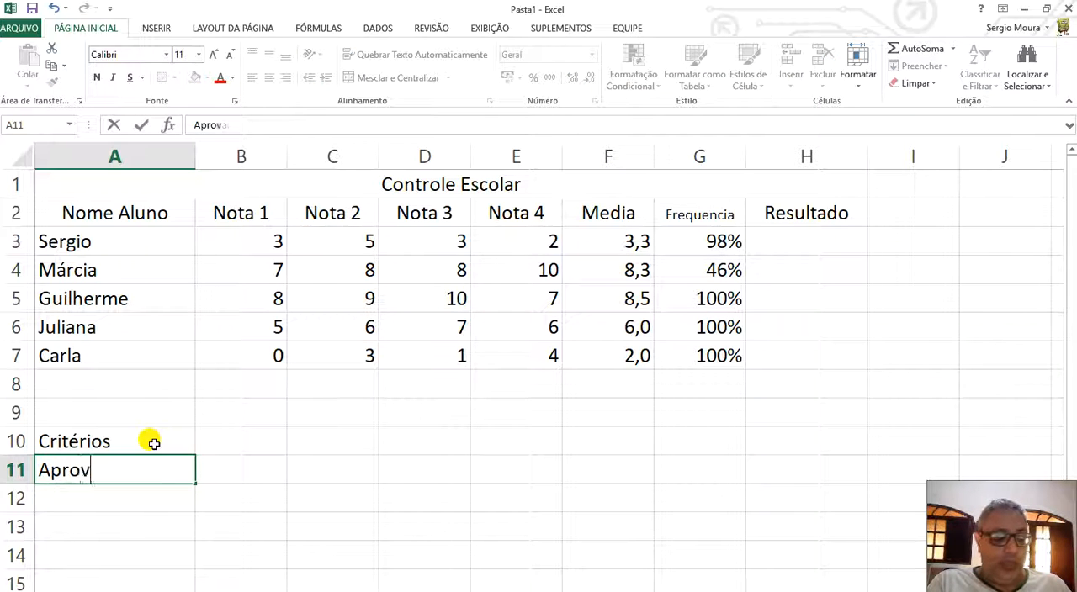
type("ador")
key("BackSpace")
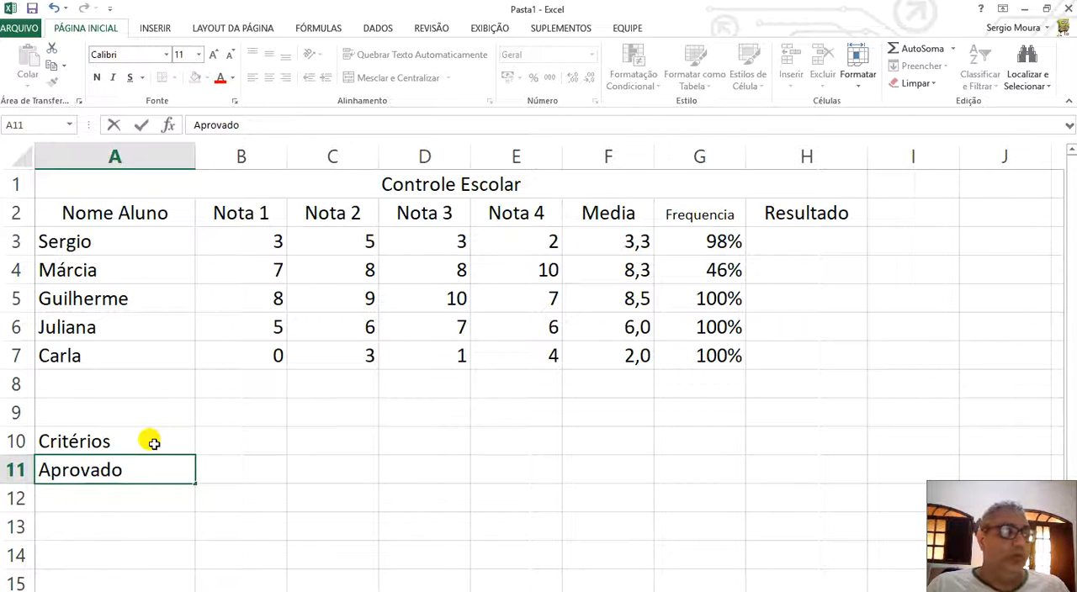
key("Return")
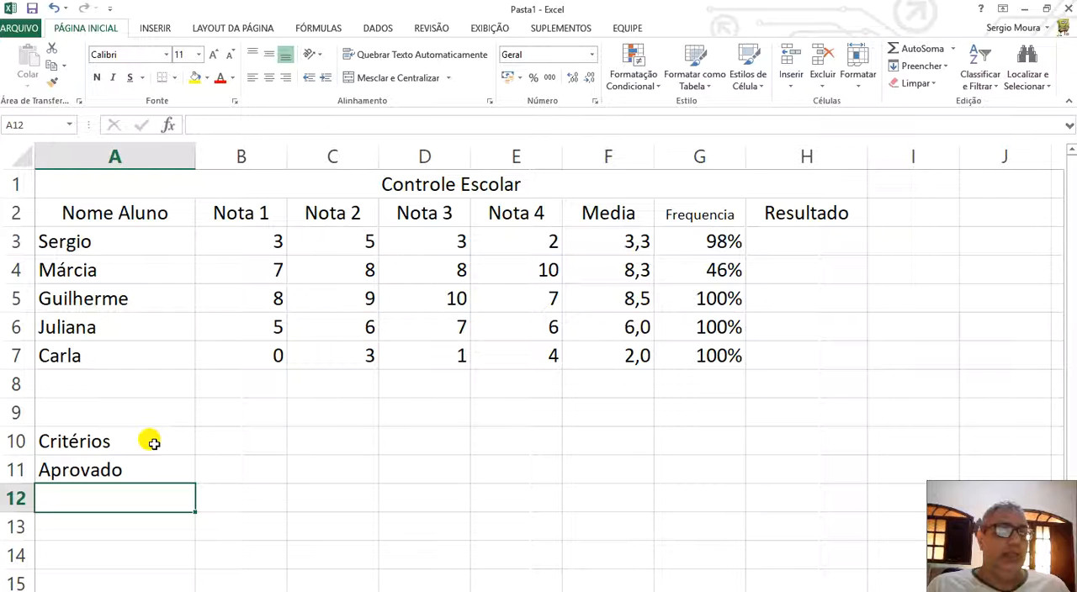
Add the heading Média in B10 and enter >8 as the Aprovado criterion in B11.
left_click(254, 438)
type("édia")
key("Return")
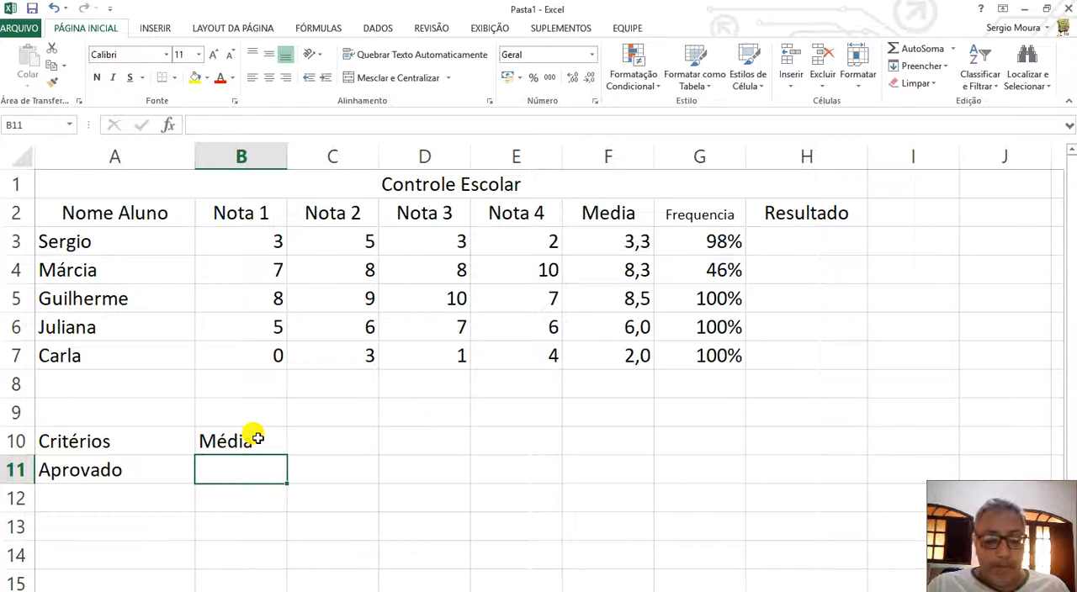
type("\">8")
key("BackSpace")
key("BackSpace")
key("BackSpace")
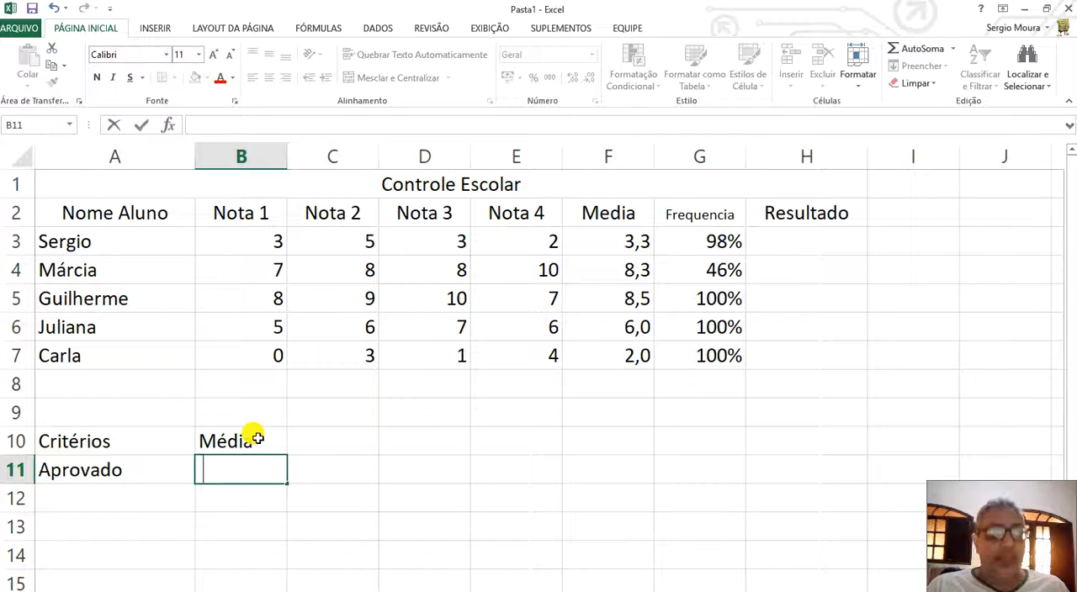
type(">8")
key("Up")
Enter the heading Frequencia in C10, next to Média.
key("Right")
type("Frenq")
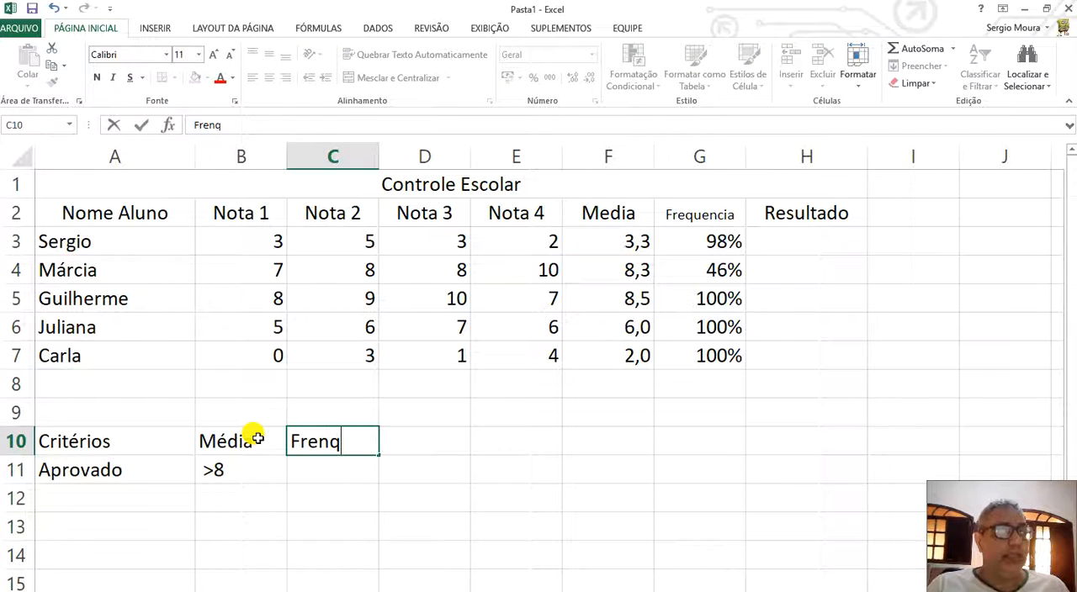
key("BackSpace")
key("BackSpace")
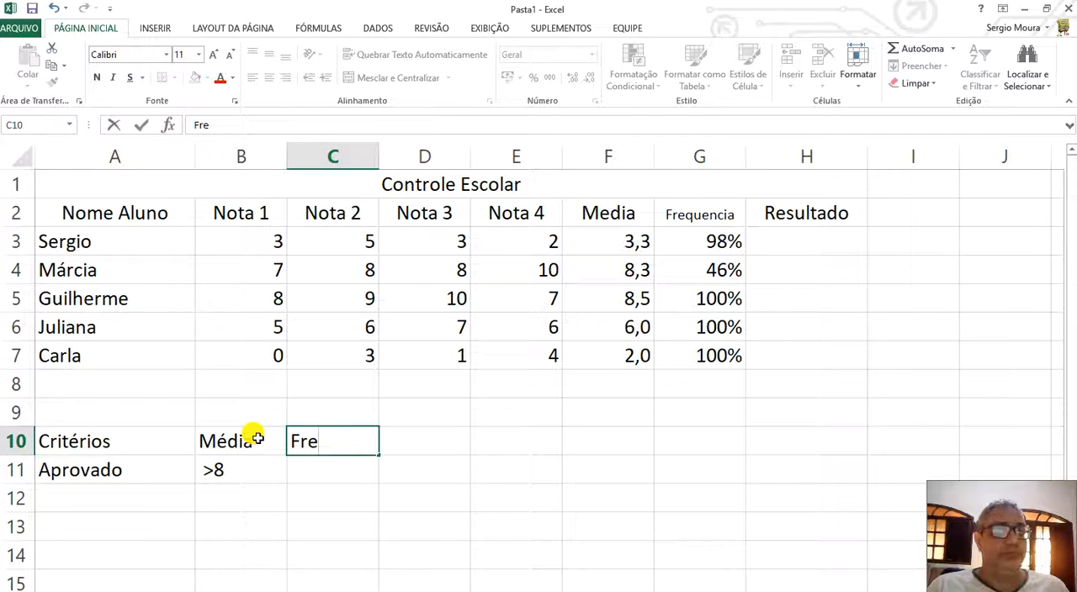
type("quecia")
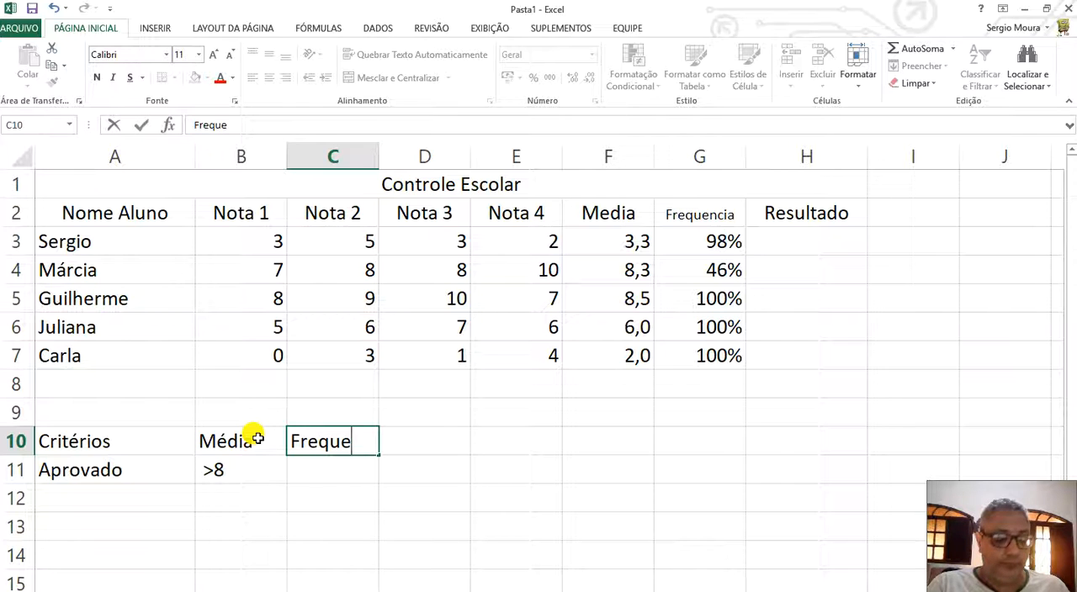
key("BackSpace")
key("BackSpace")
key("BackSpace")
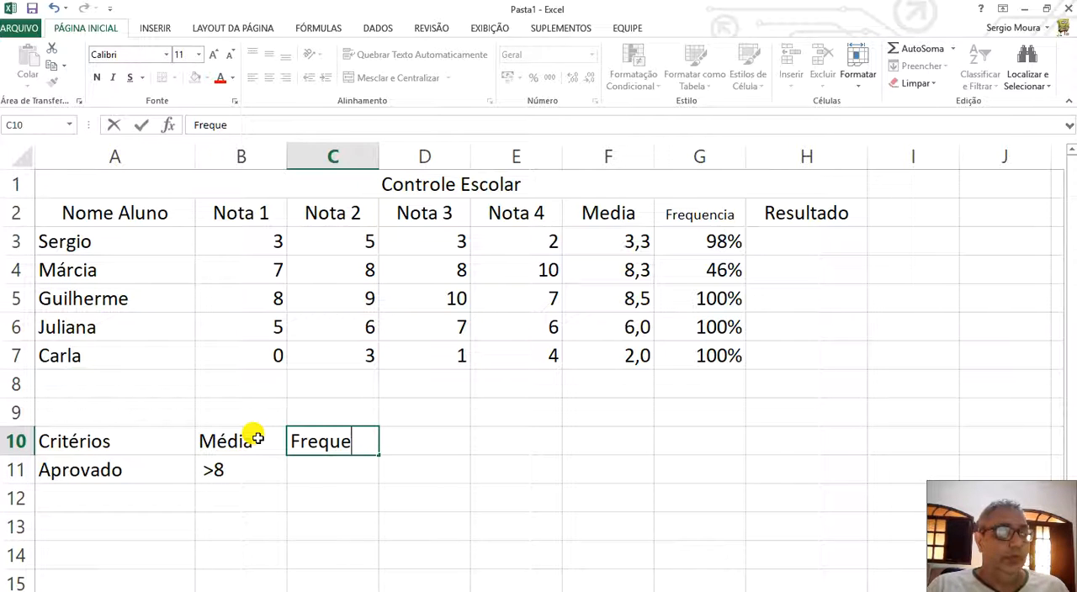
type("ncia")
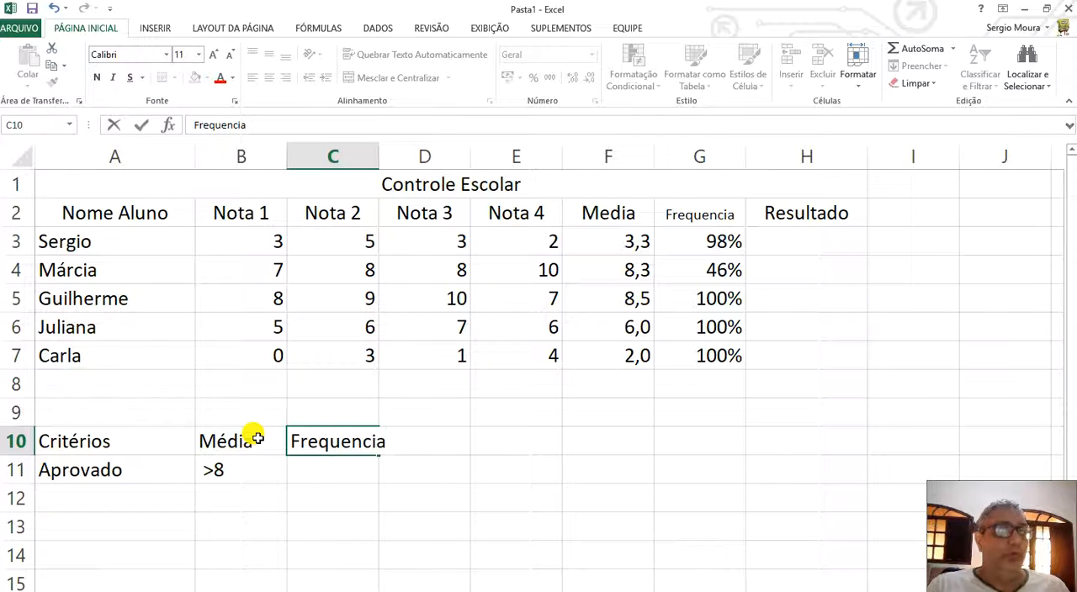
key("Return")
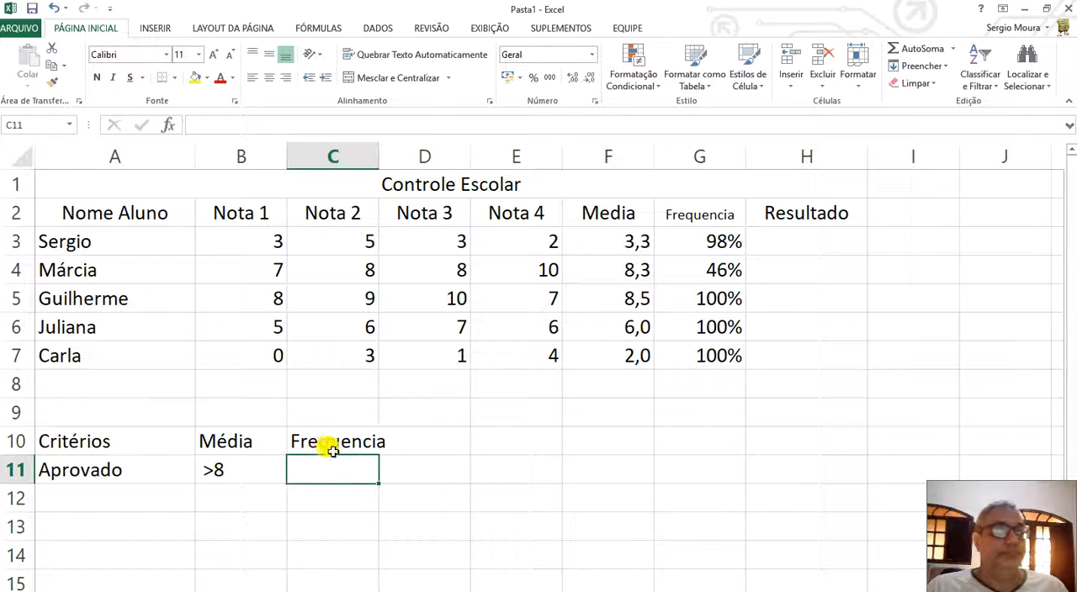
Set the Frequencia heading in C10 to font size 8 and centre it.
left_click(300, 440)
left_click(199, 53)
left_click(188, 76)
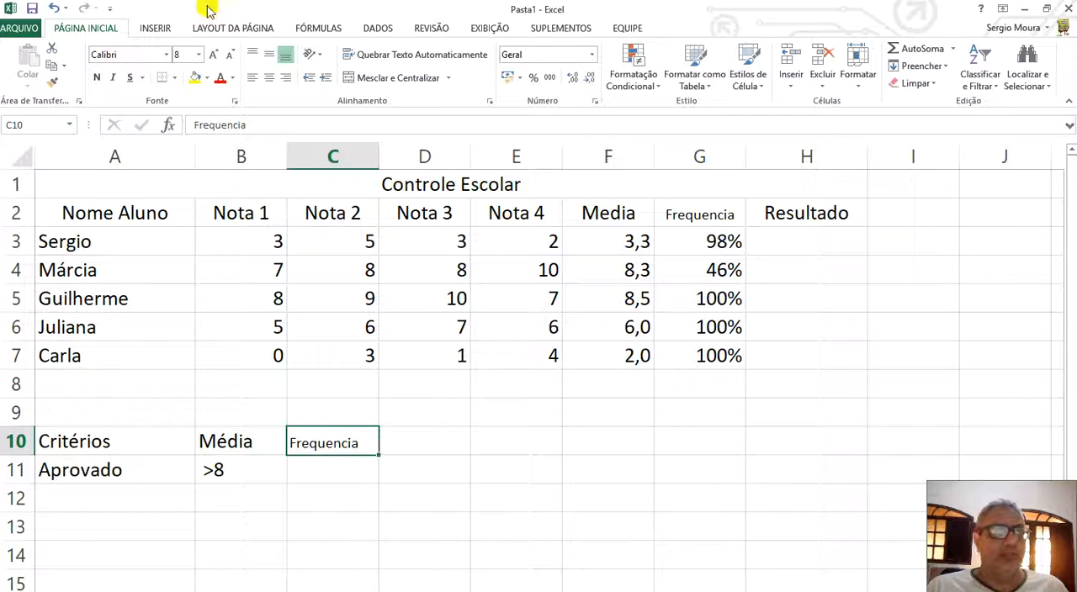
left_click(269, 77)
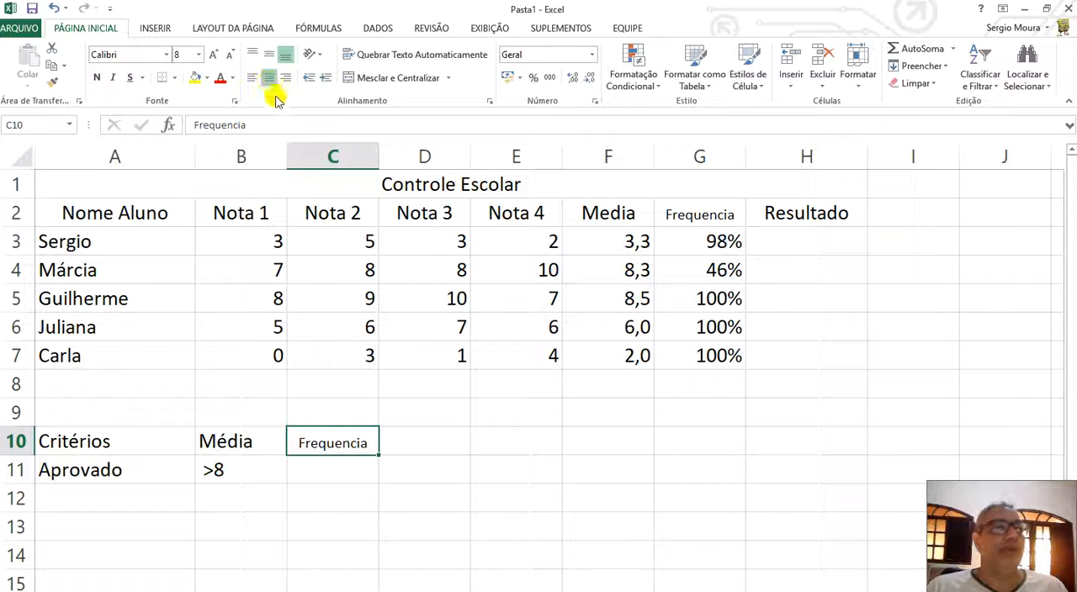
Format C11 as a percentage and enter 80% as the attendance criterion for Aprovado.
left_click(403, 442)
left_click(337, 470)
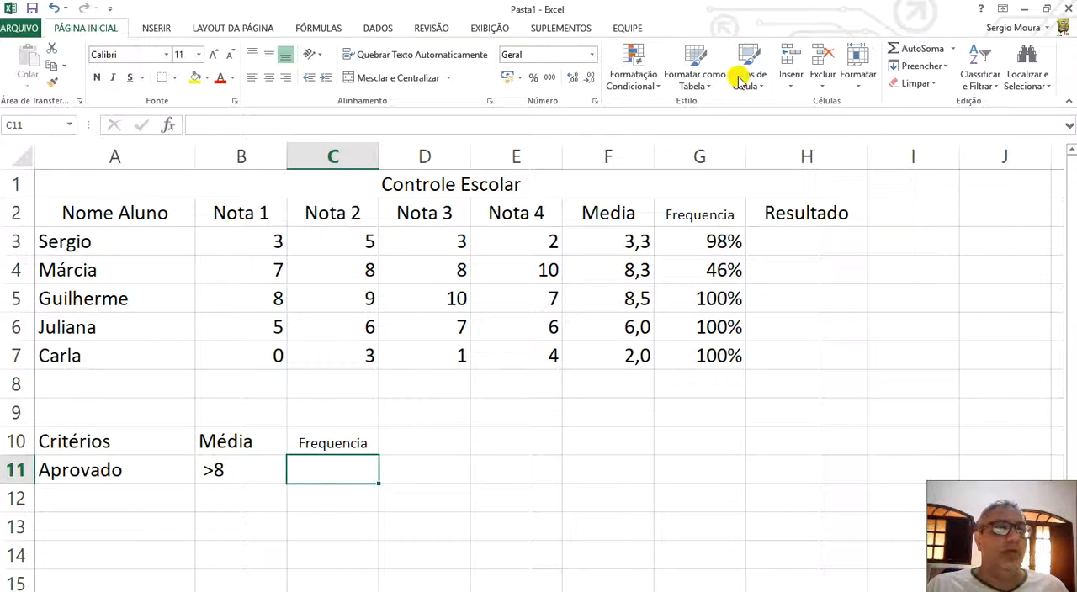
left_click(534, 77)
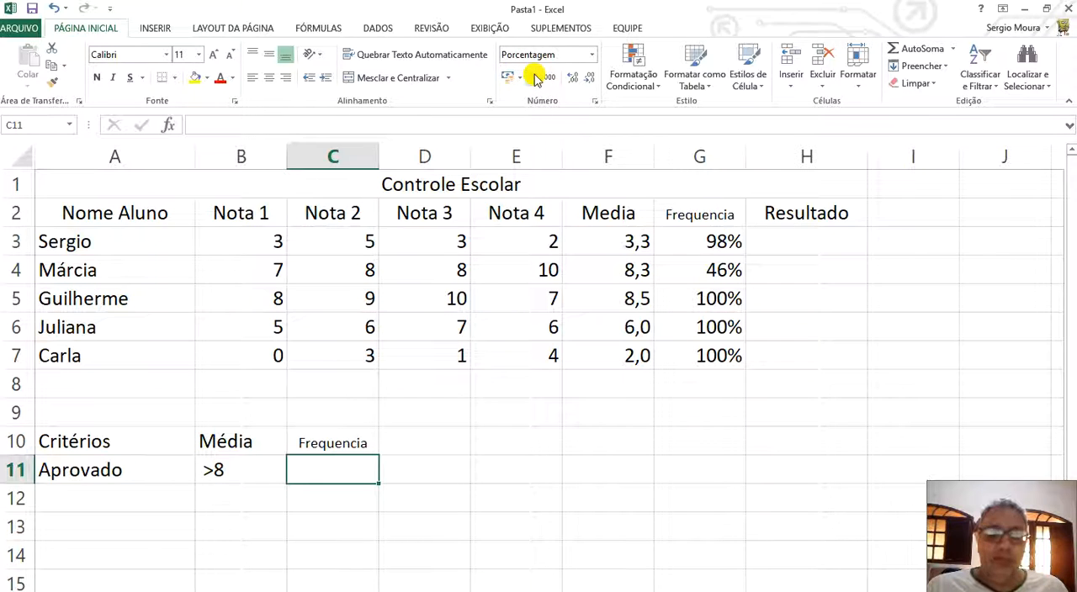
type("80")
key("Return")
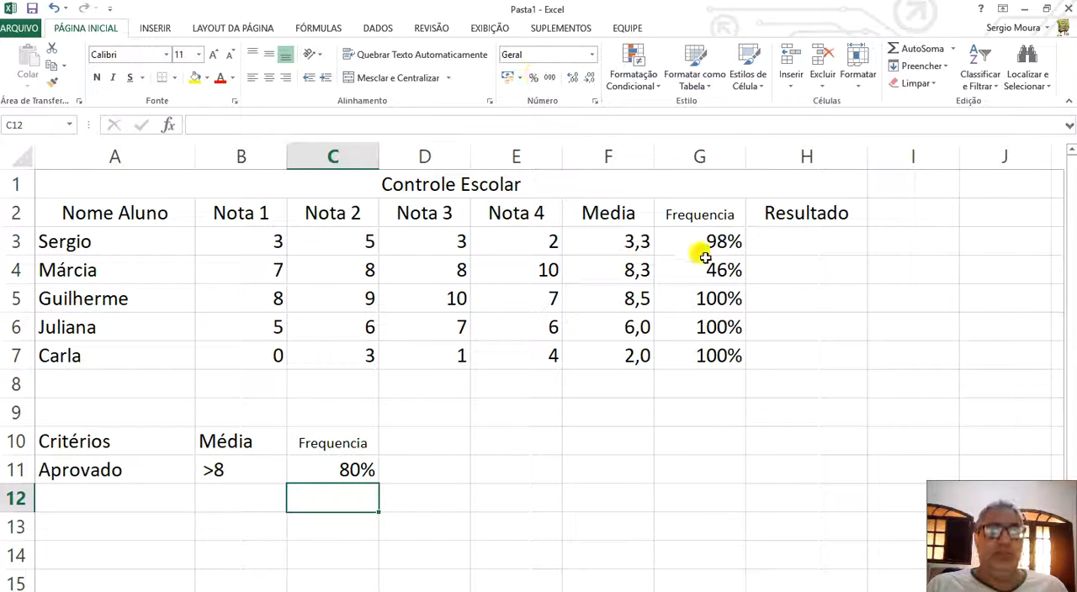
Change the attendance value in G6 to 78%.
left_click(708, 327)
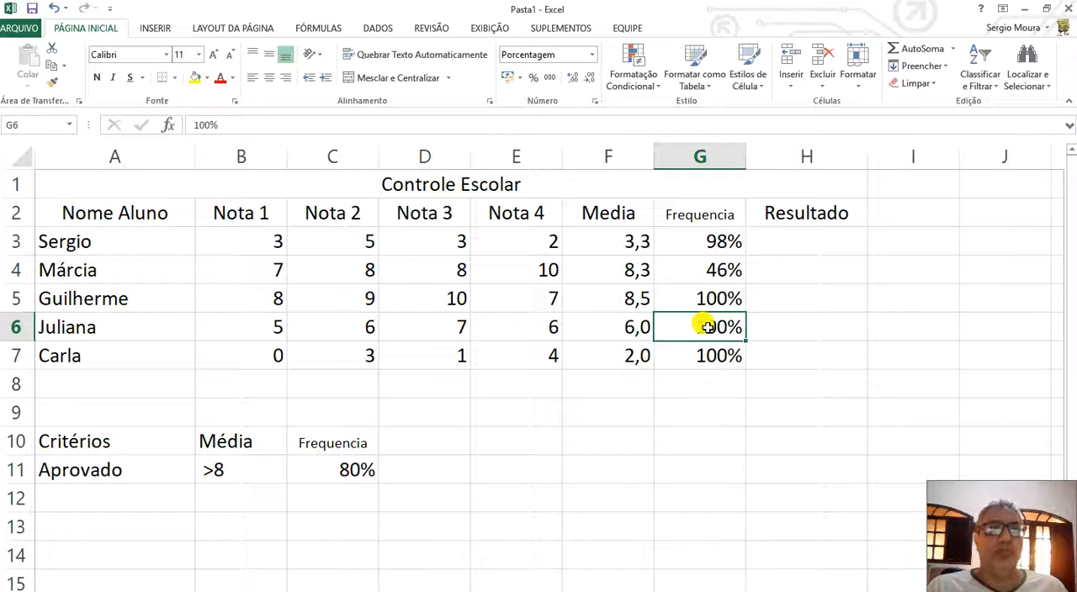
type("78")
key("Return")
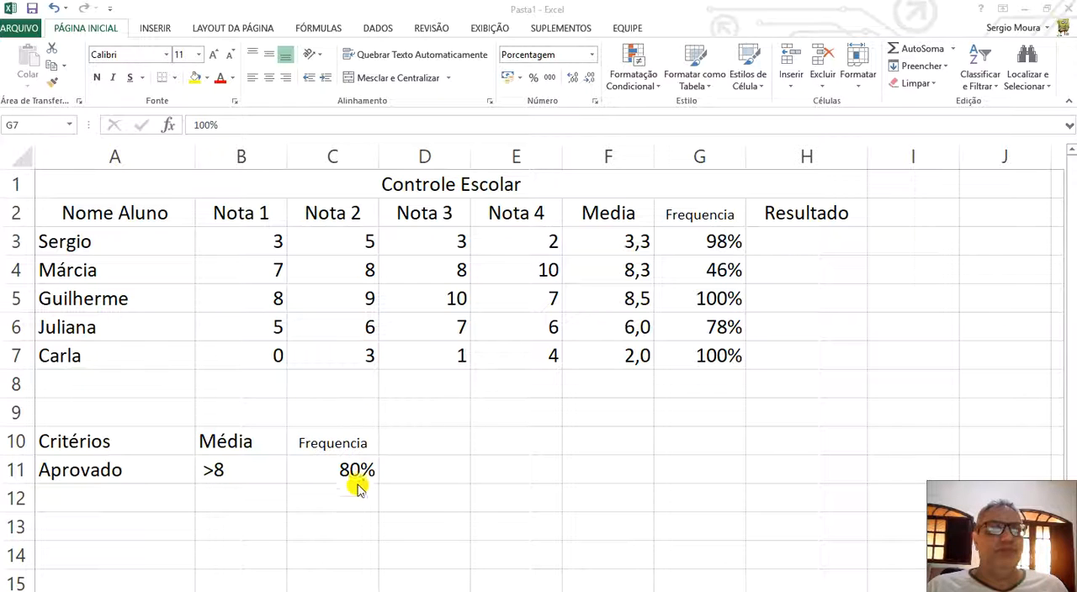
Replace the Média criterion for Aprovado in B11 with the plain number 8.
left_click(200, 468)
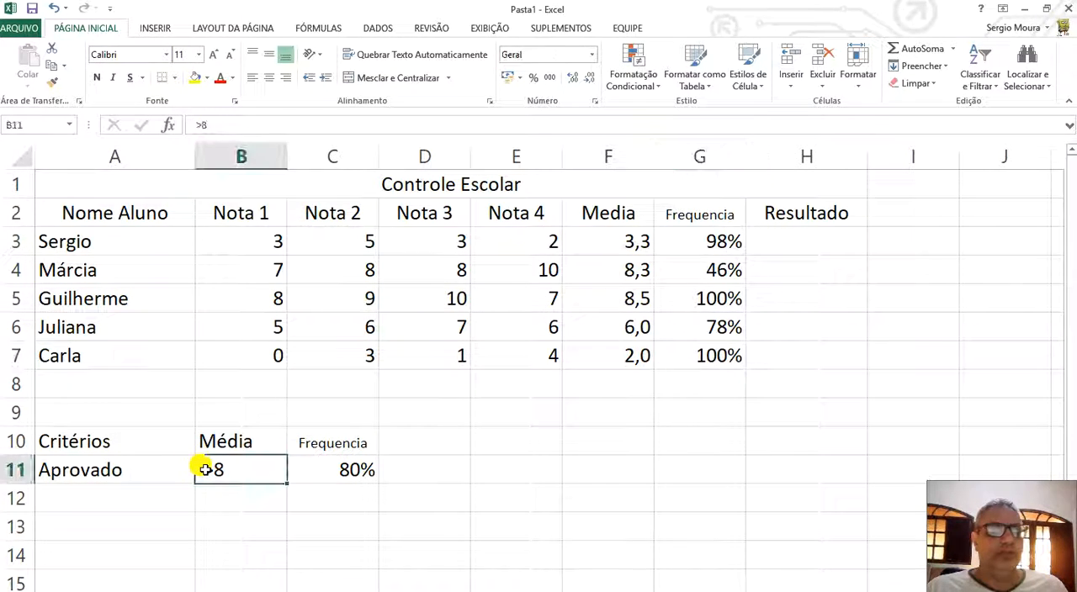
type("8")
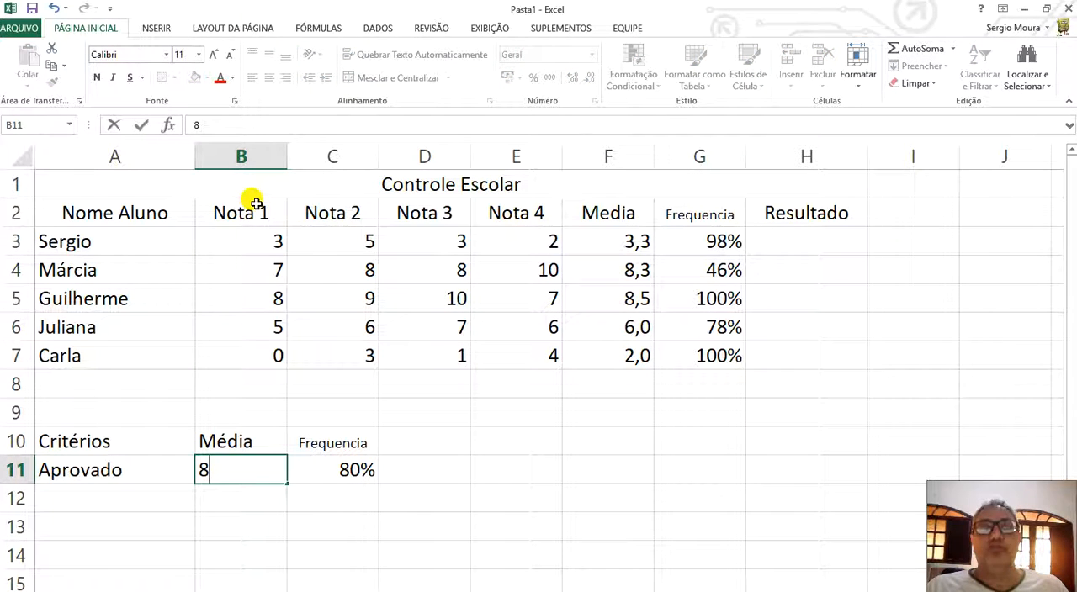
key("Return")
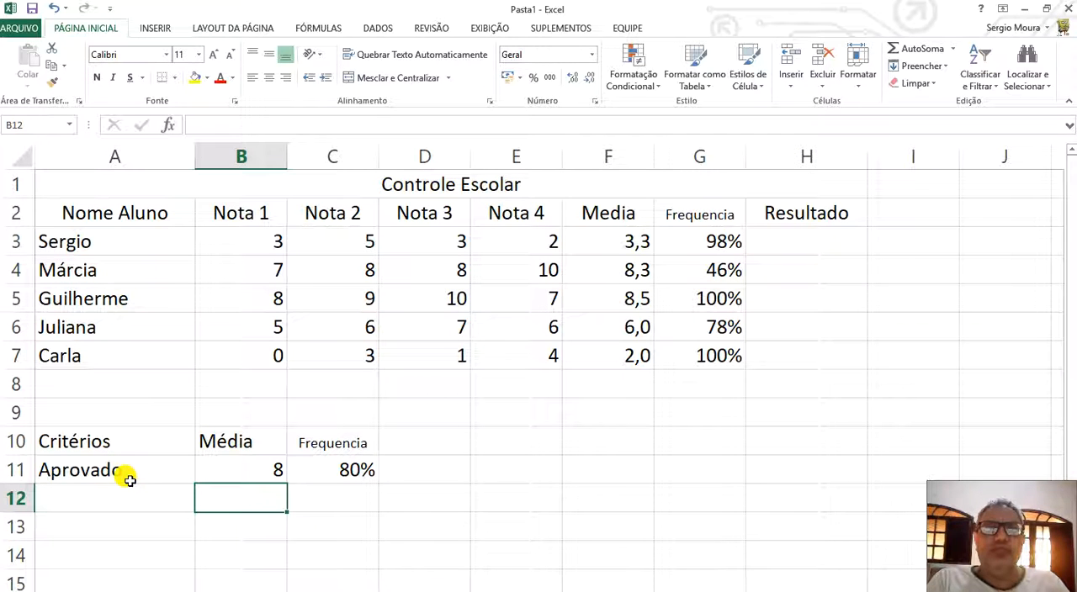
Start a SE formula in H3 with a nested E function whose first condition is F3>=B11.
left_click(772, 240)
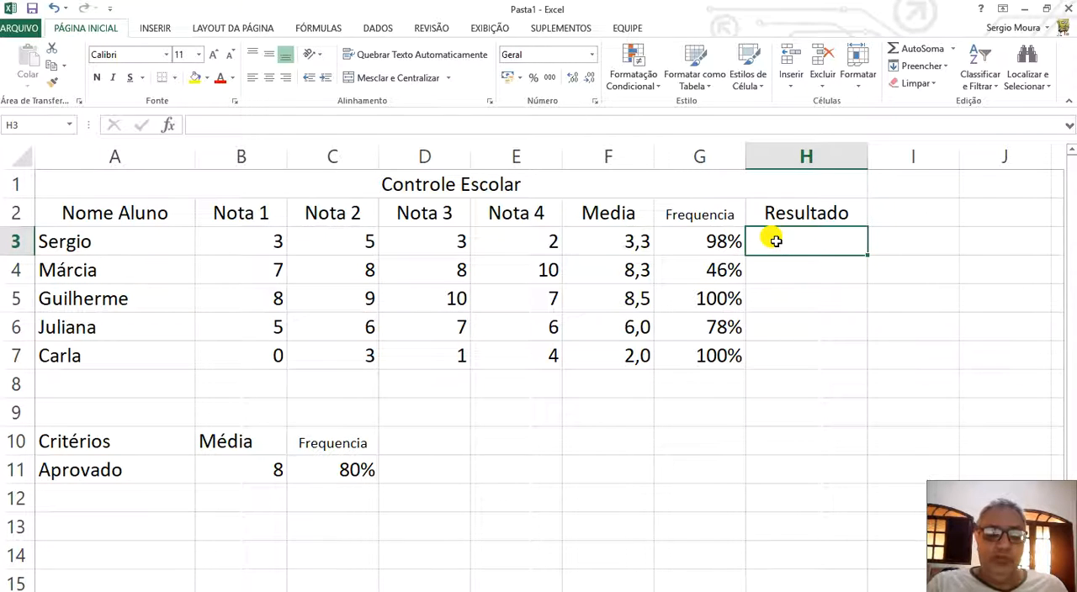
type("=SE")
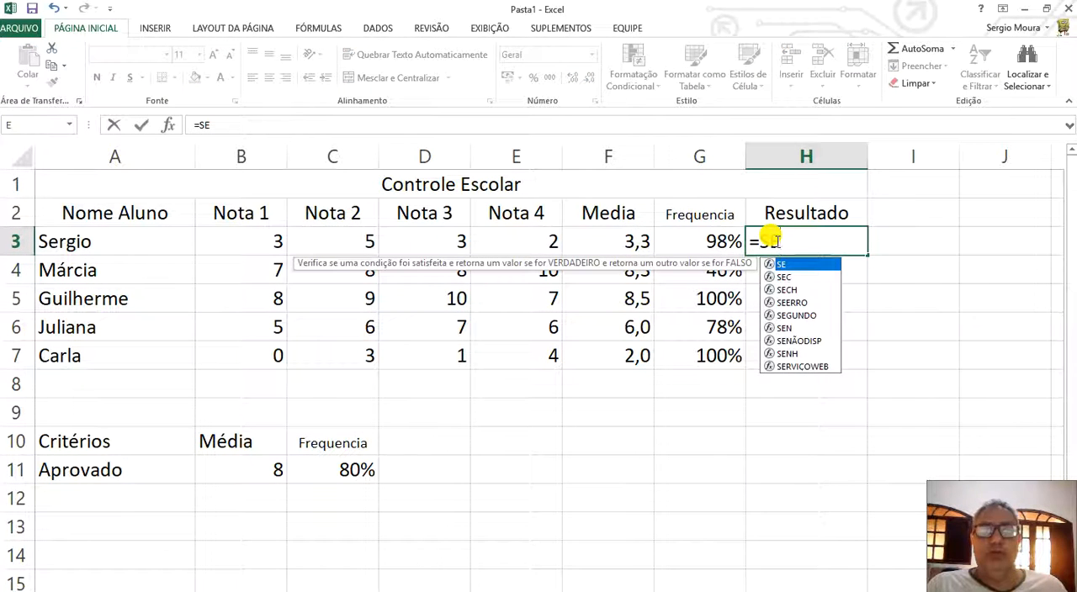
type("(")
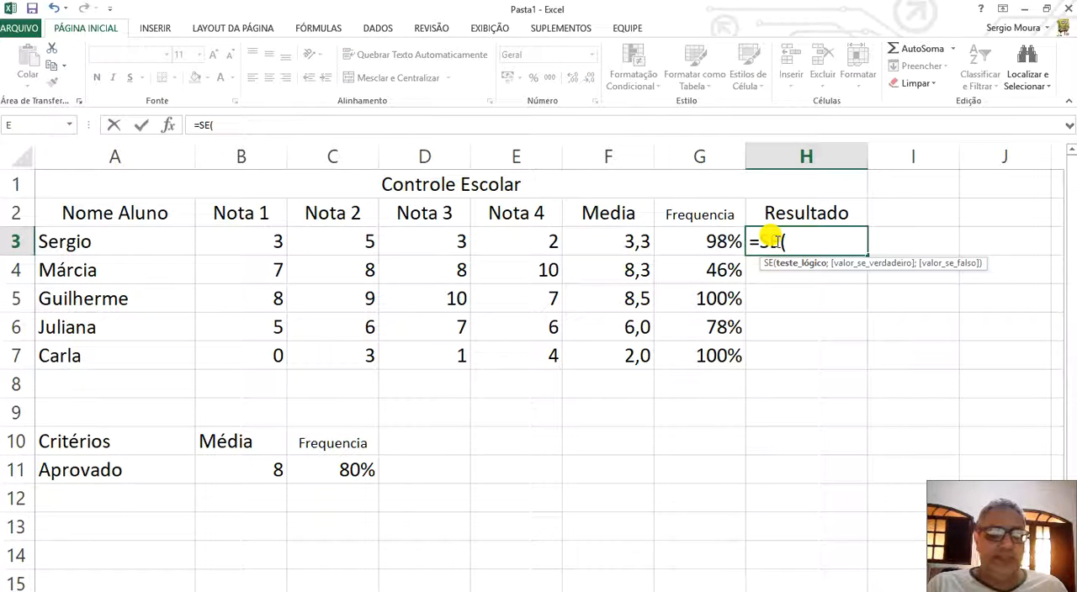
type("E")
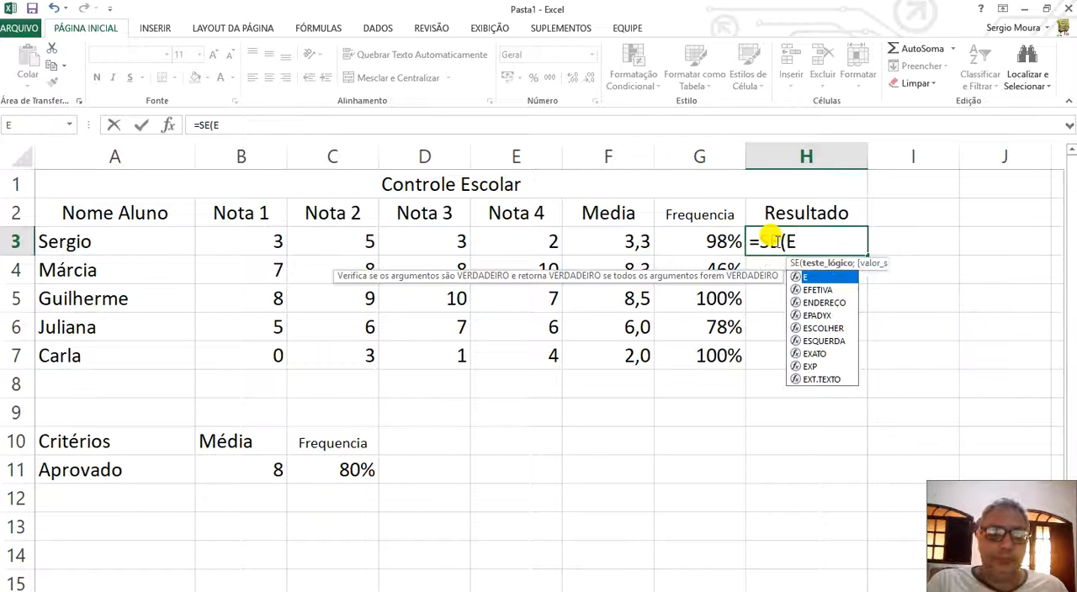
type("(")
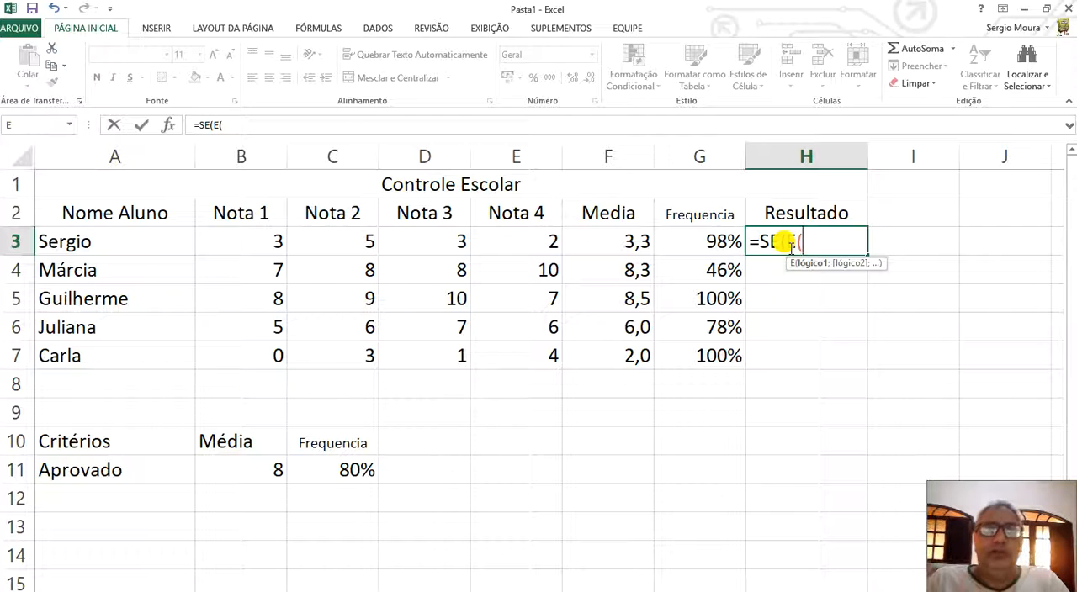
left_click(617, 243)
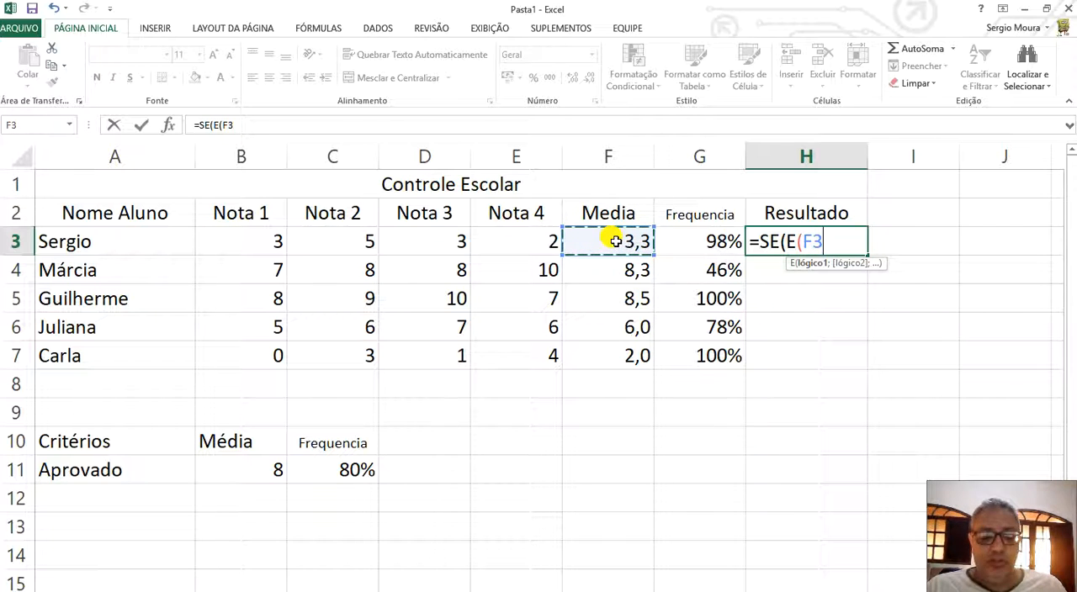
type(">")
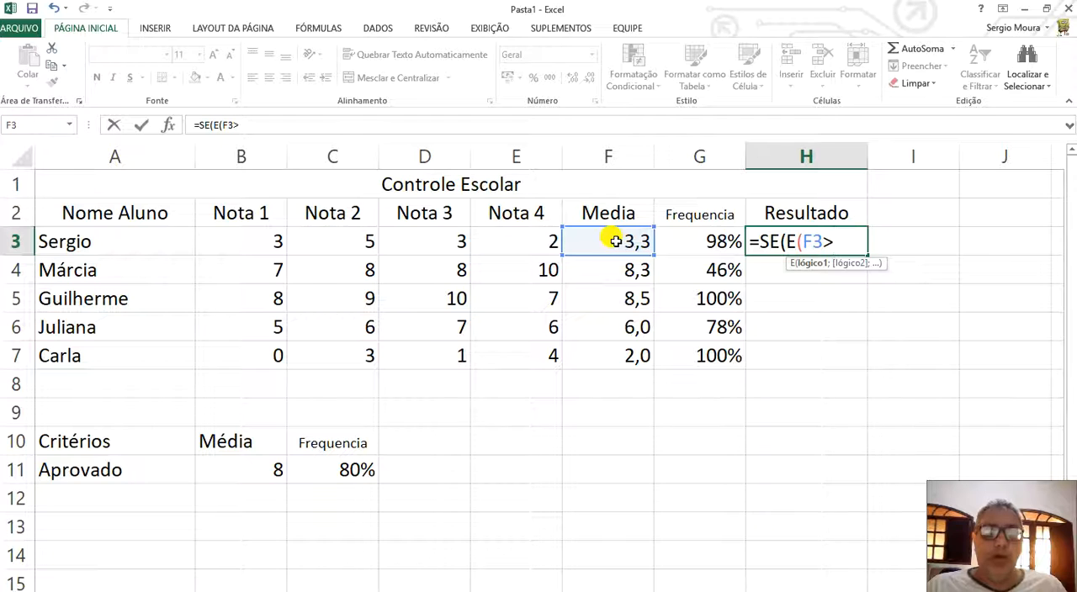
type("=")
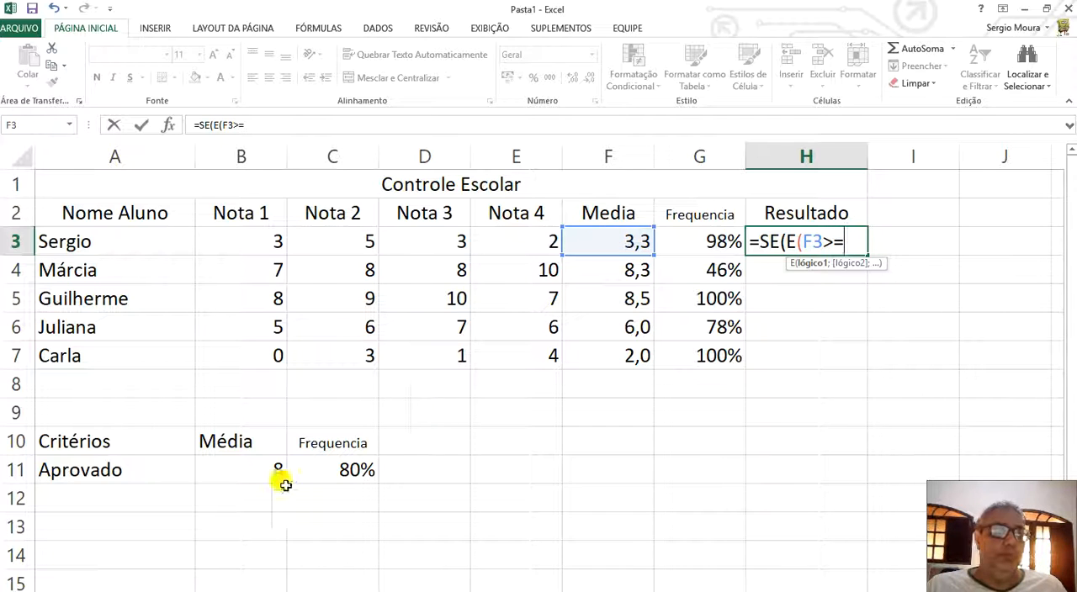
left_click(247, 467)
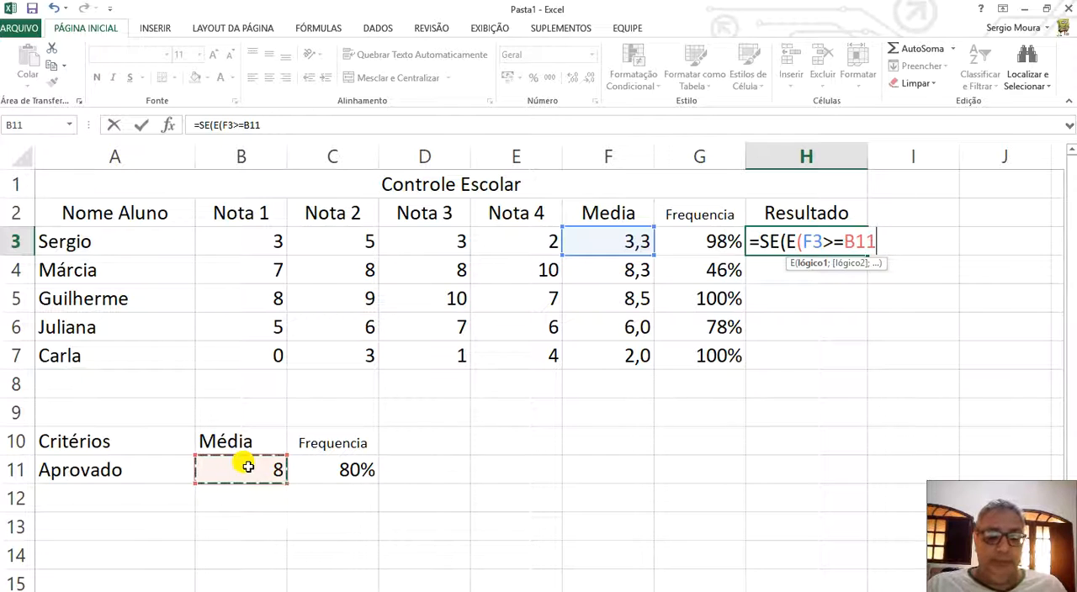
type(";")
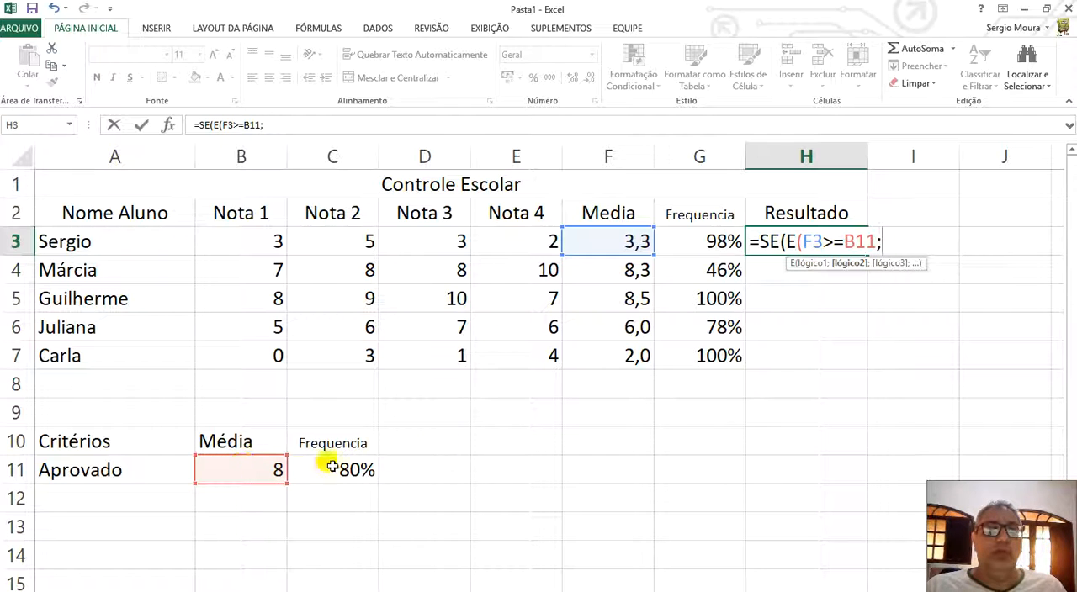
Add G3>=C11 as the second condition of the E function in H3 and close that function.
left_click(695, 236)
type(">=")
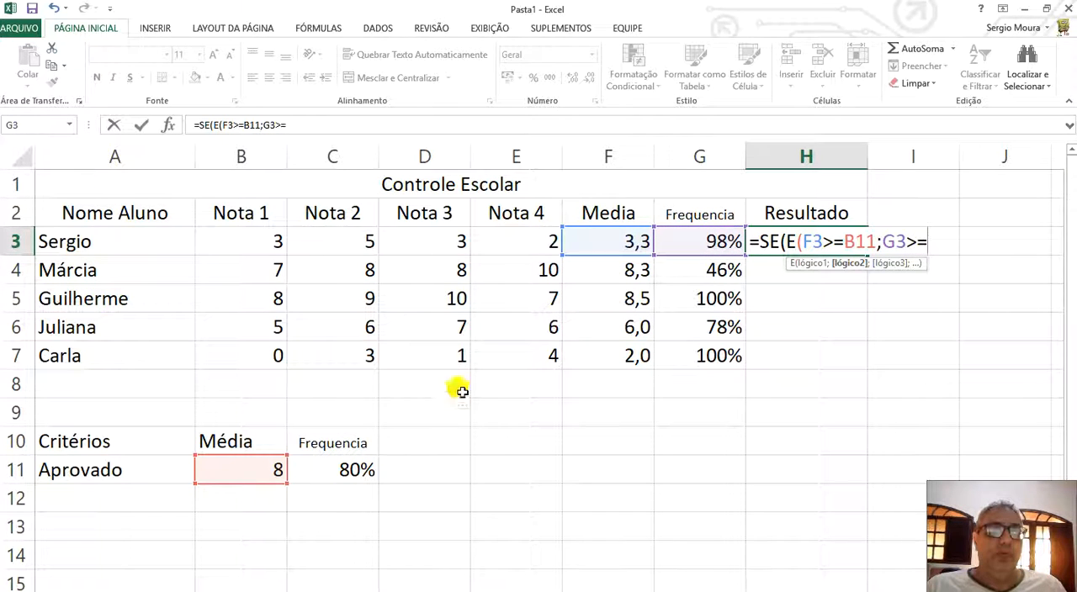
left_click(337, 471)
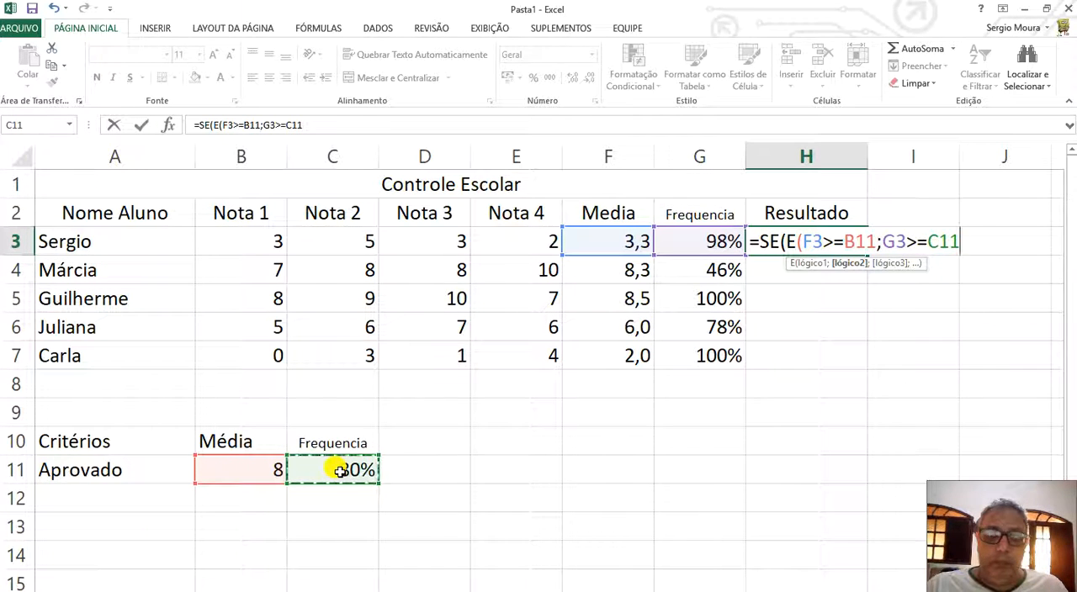
type(")")
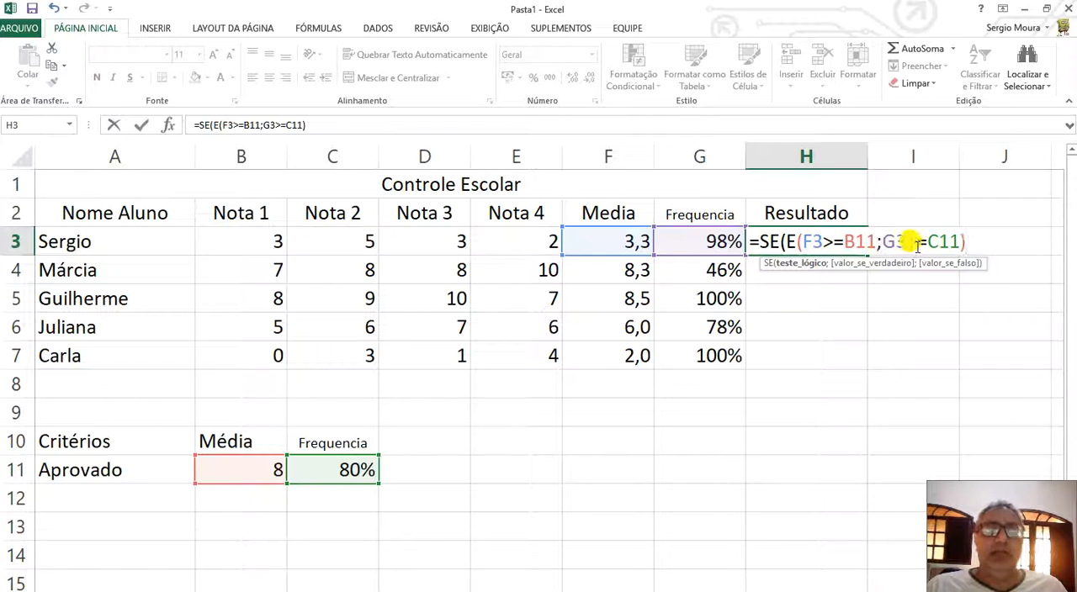
Complete the H3 formula with "Aprovado" as the true result and "Reprovado" as the false result.
type(";Aprovado")
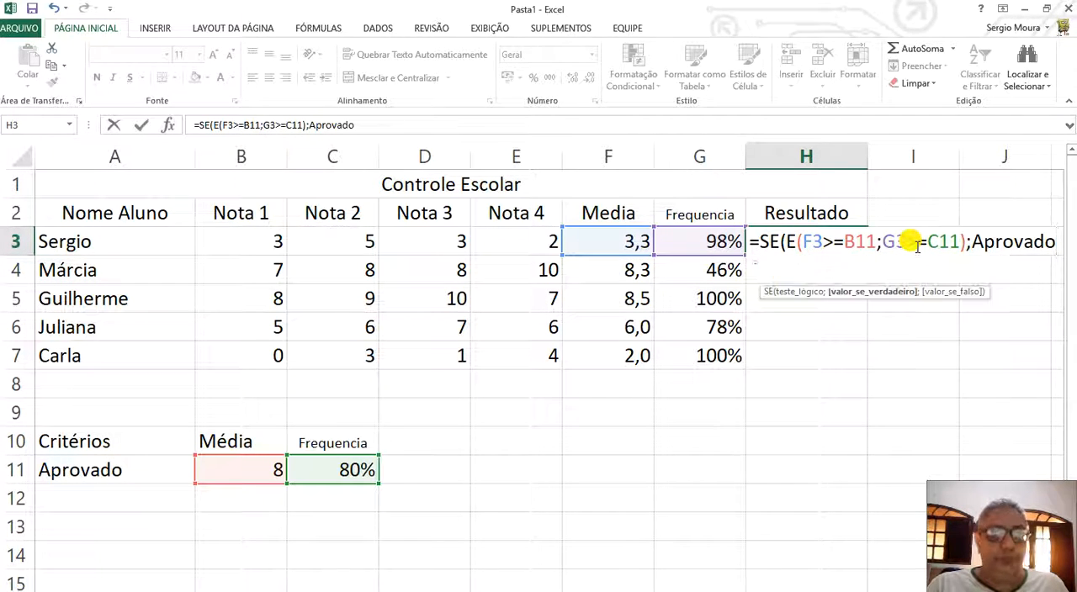
type("\"")
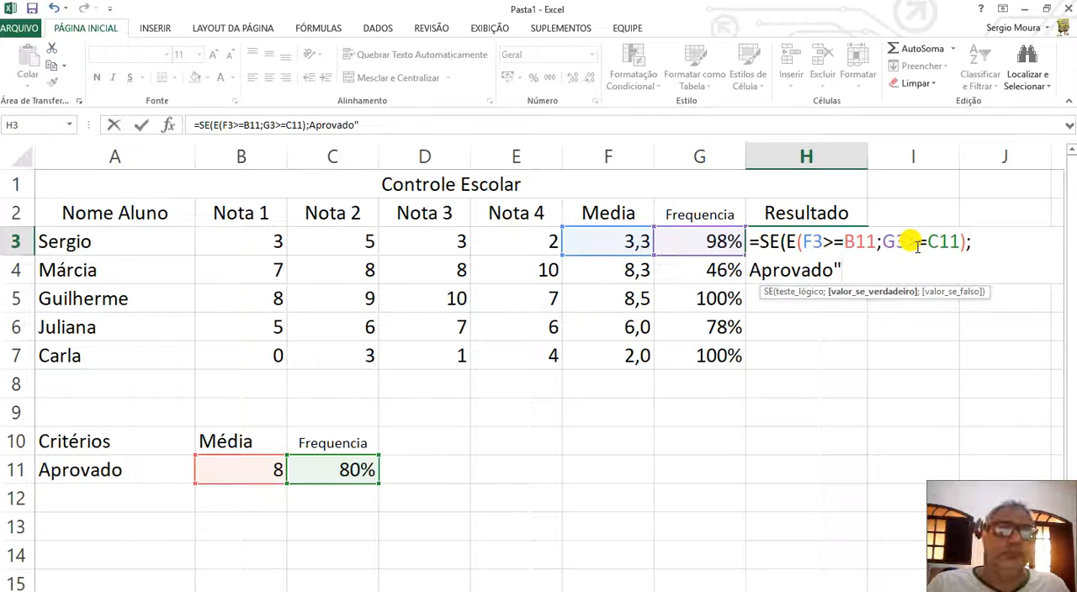
left_click(309, 124)
type("\"")
left_click(370, 124)
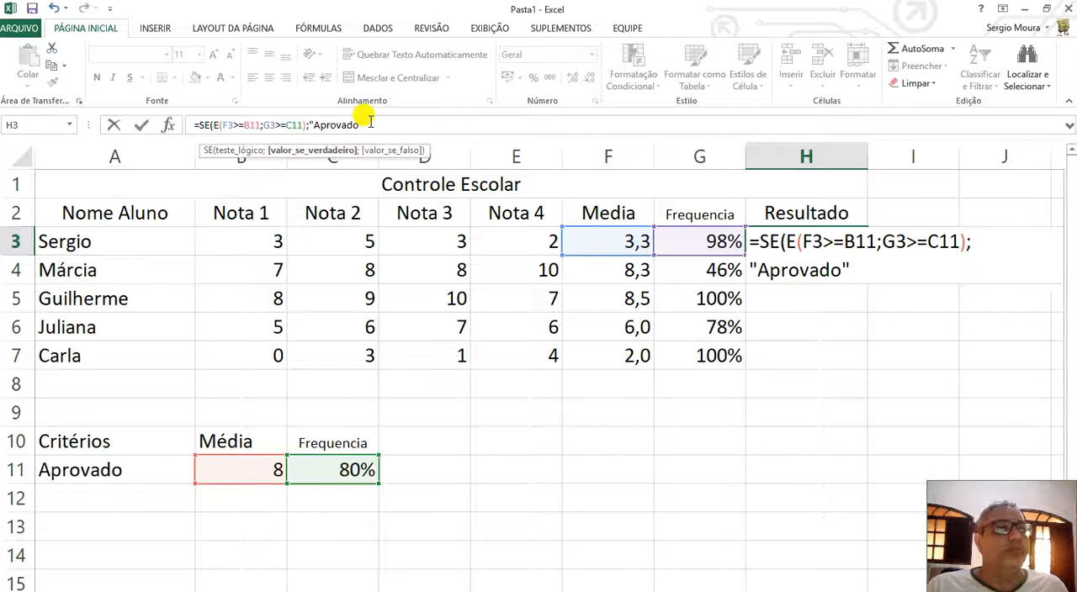
type(";")
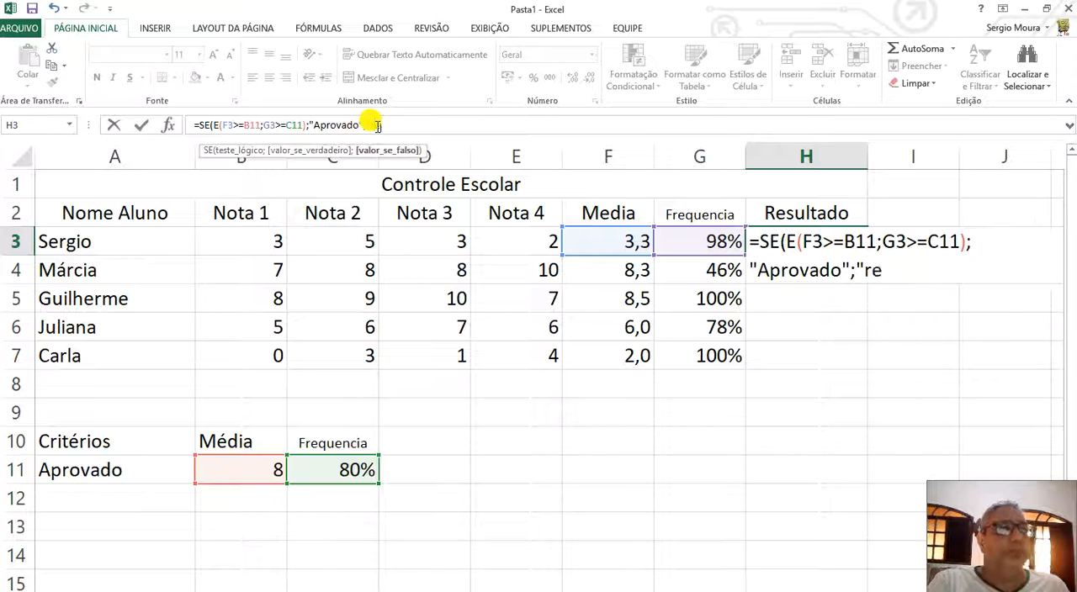
type("\"Re")
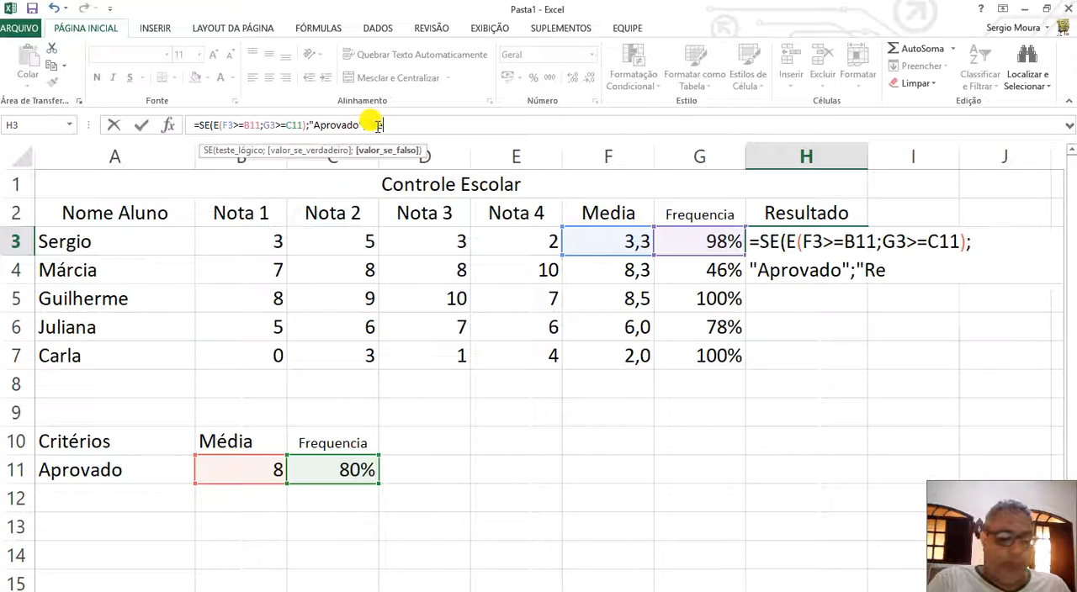
type("provado")
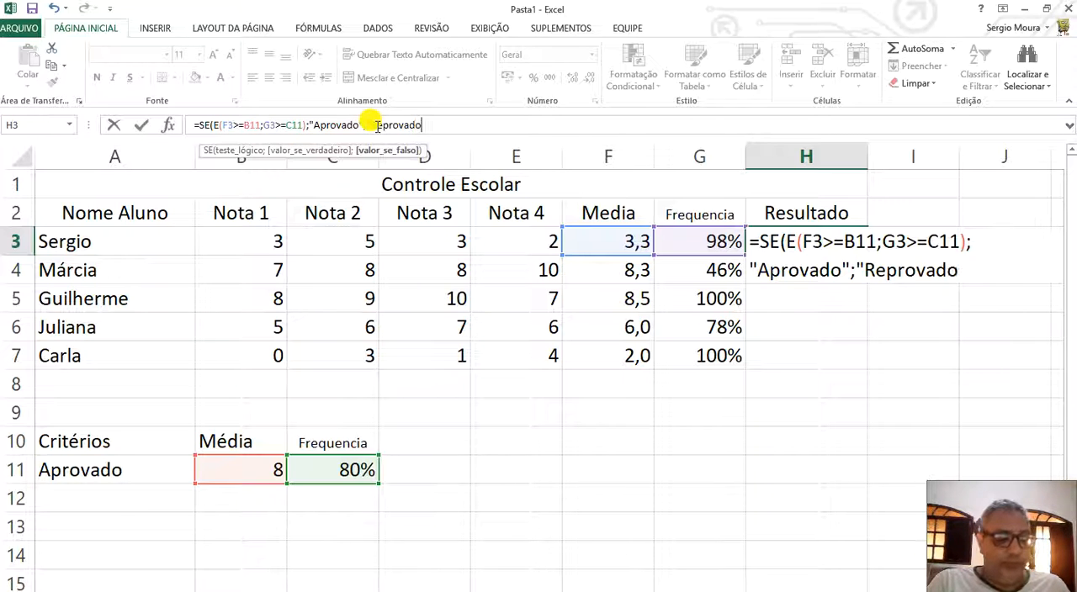
type("\")")
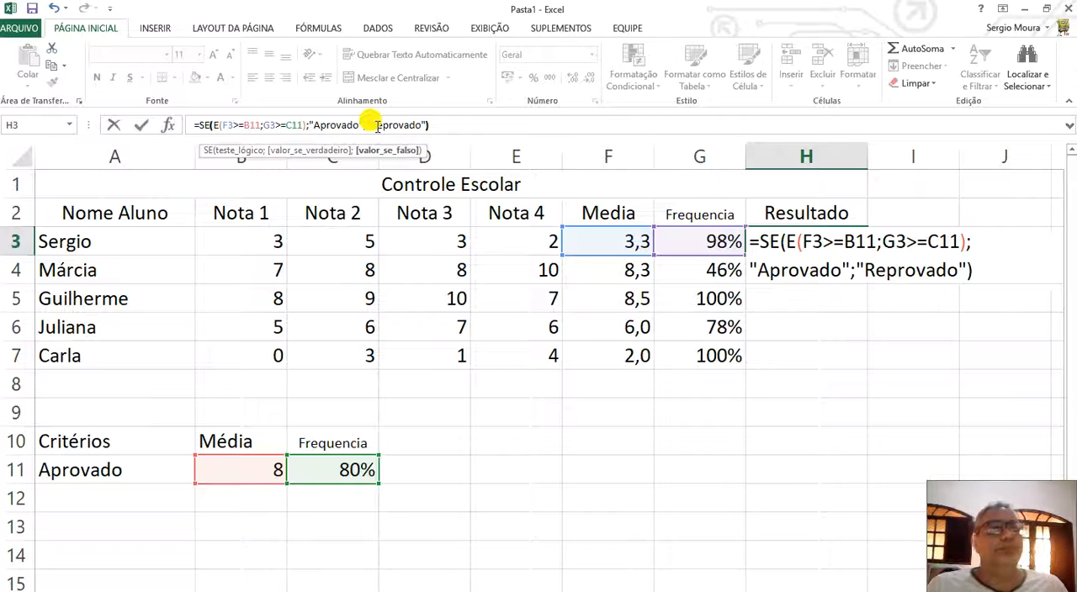
key("Return")
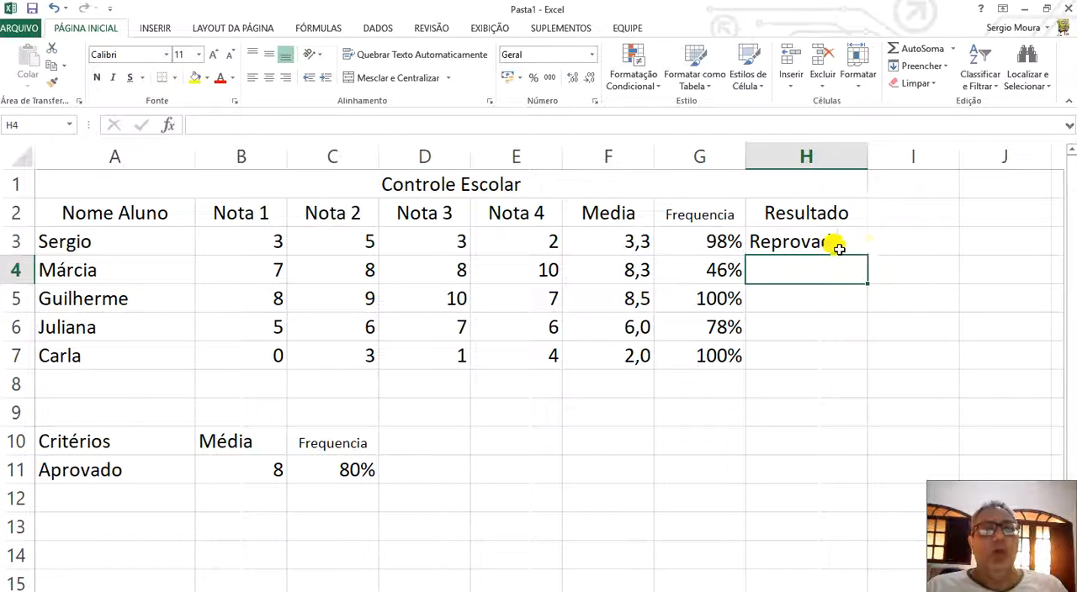
Centre the result in H3 horizontally.
left_click(809, 240)
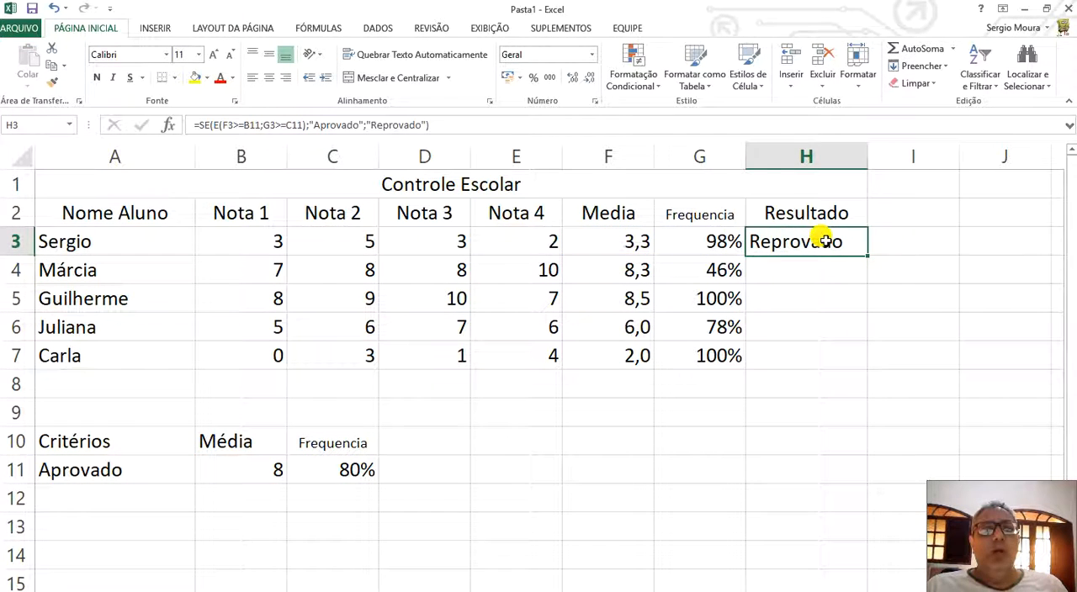
left_click(269, 78)
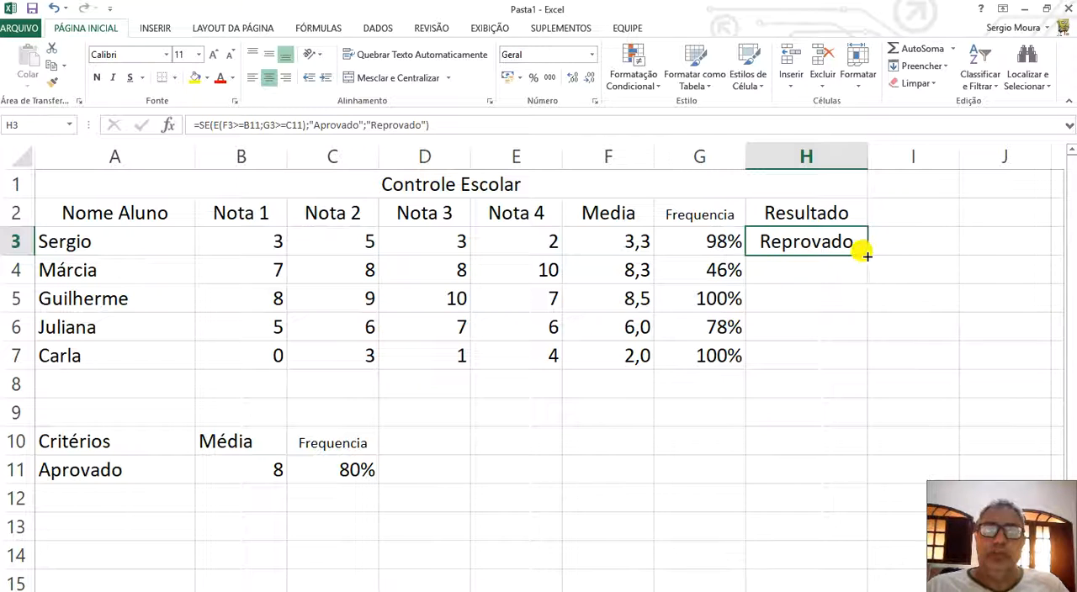
mouse_move(868, 256)
left_mouse_down()
mouse_move(865, 271)
mouse_move(867, 254)
left_mouse_up()
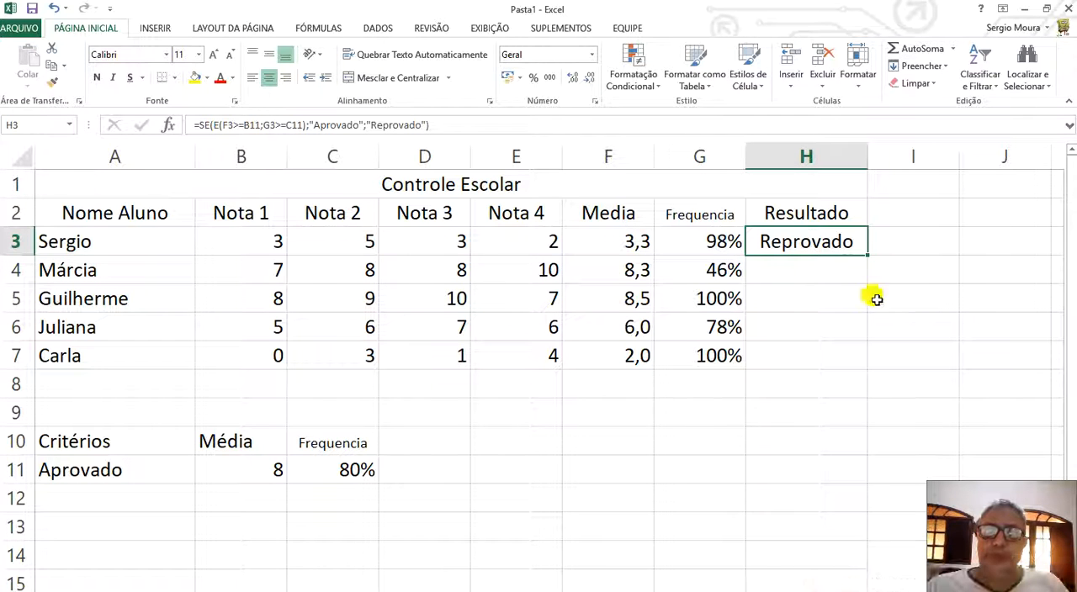
Make the criteria references in the H3 formula absolute as $B$11 and $C$11, and fill the formula down through H7.
left_click(263, 124)
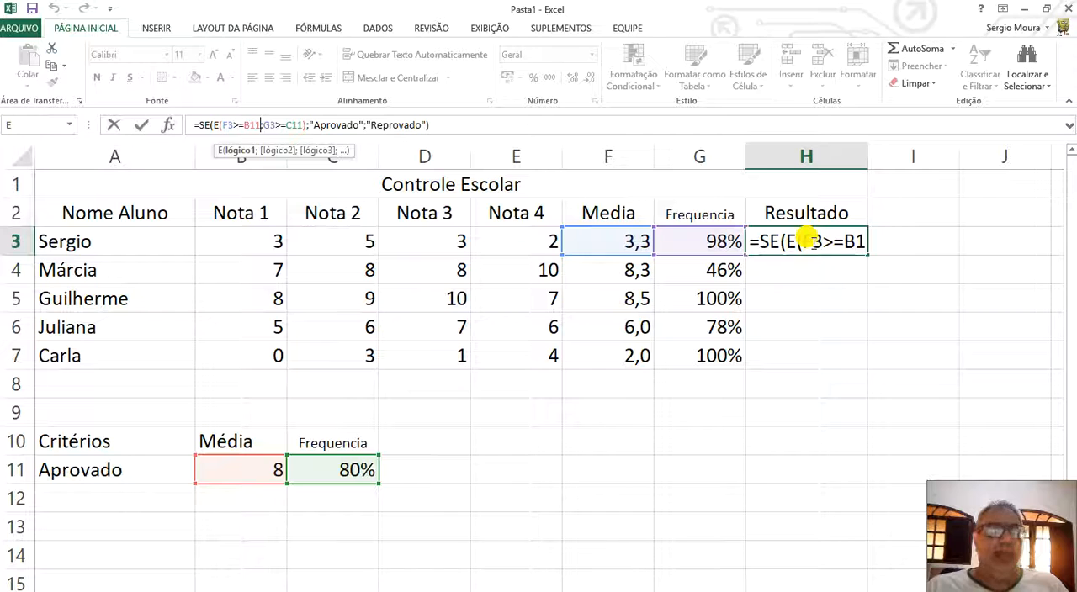
double_click(252, 124)
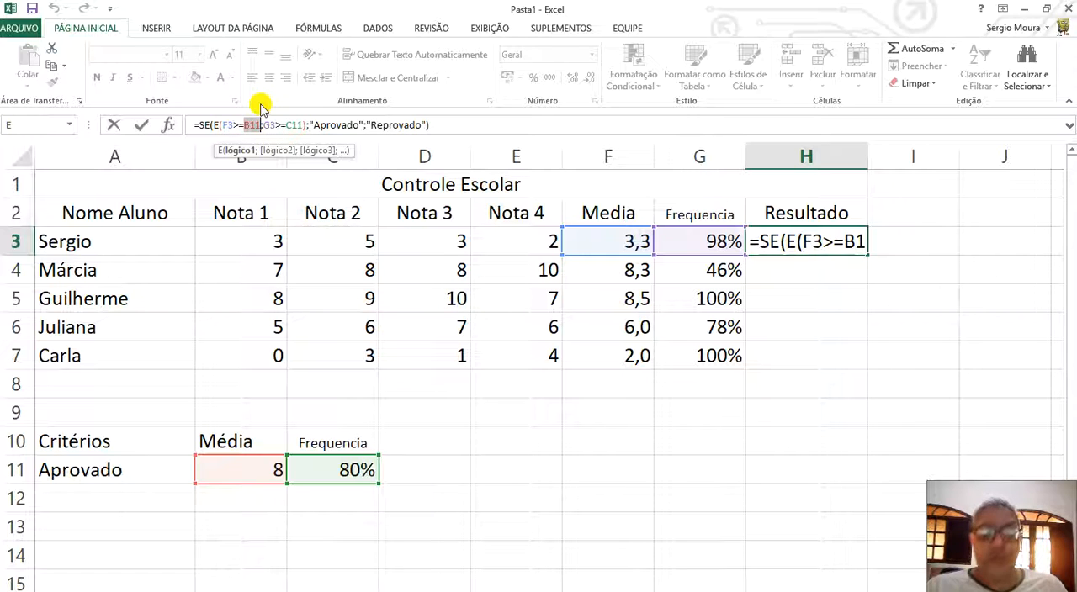
key("F4")
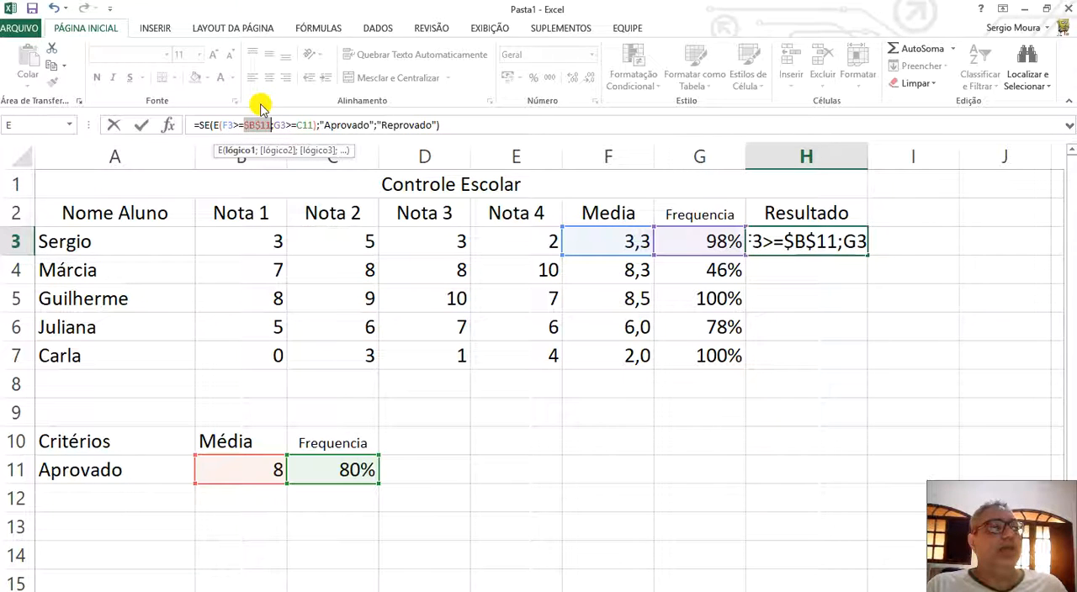
double_click(303, 125)
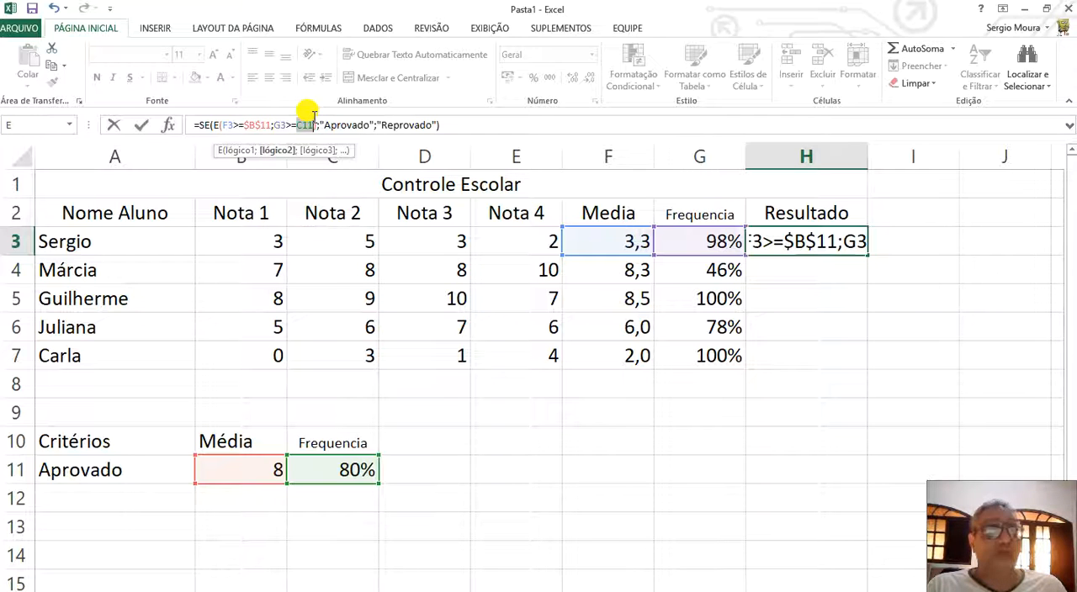
key("F4")
key("Return")
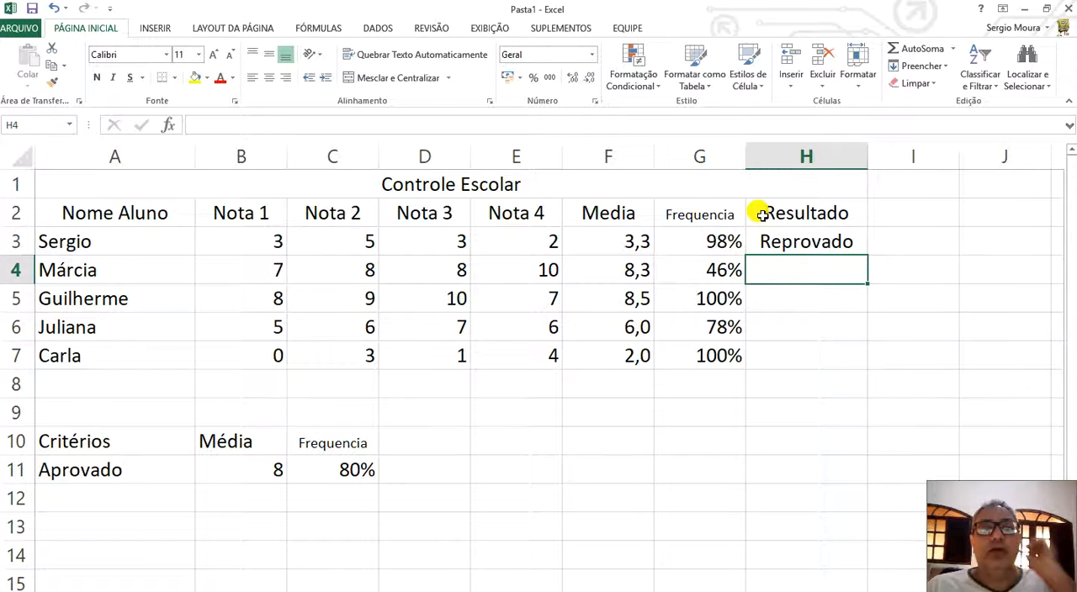
left_click(832, 244)
left_click_drag(866, 256, 850, 360)
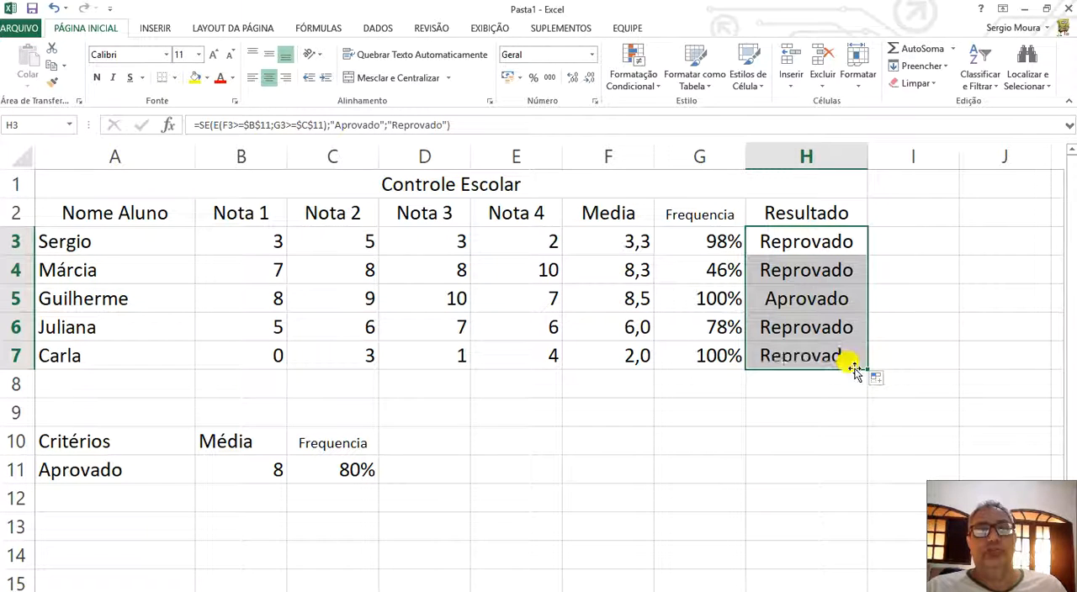
Examine the results in column H against each student's average in column F and attendance in column G.
left_click(916, 285)
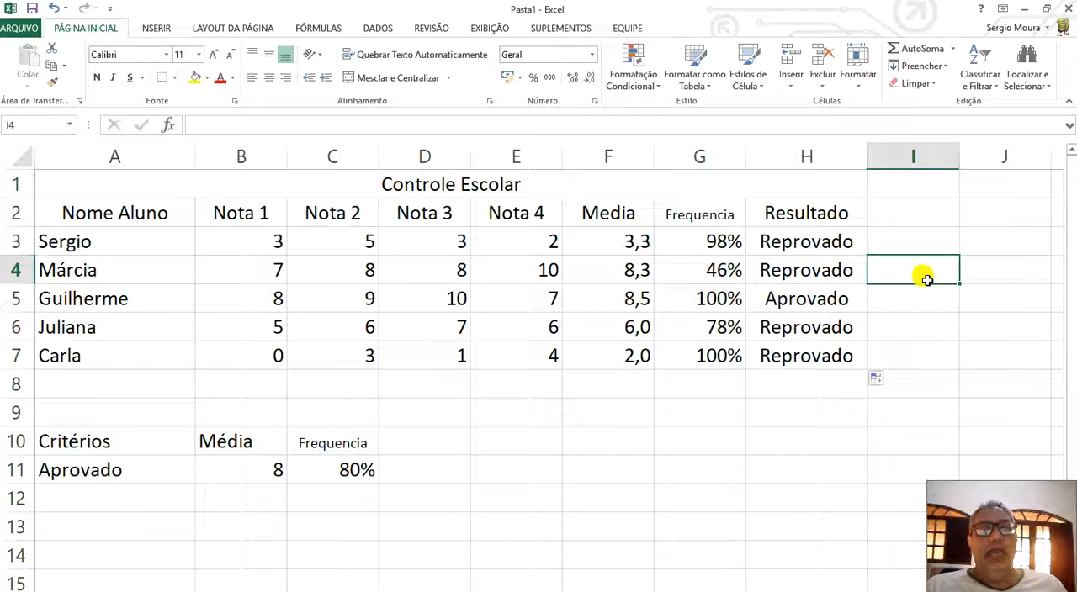
left_click(791, 242)
left_click(793, 269)
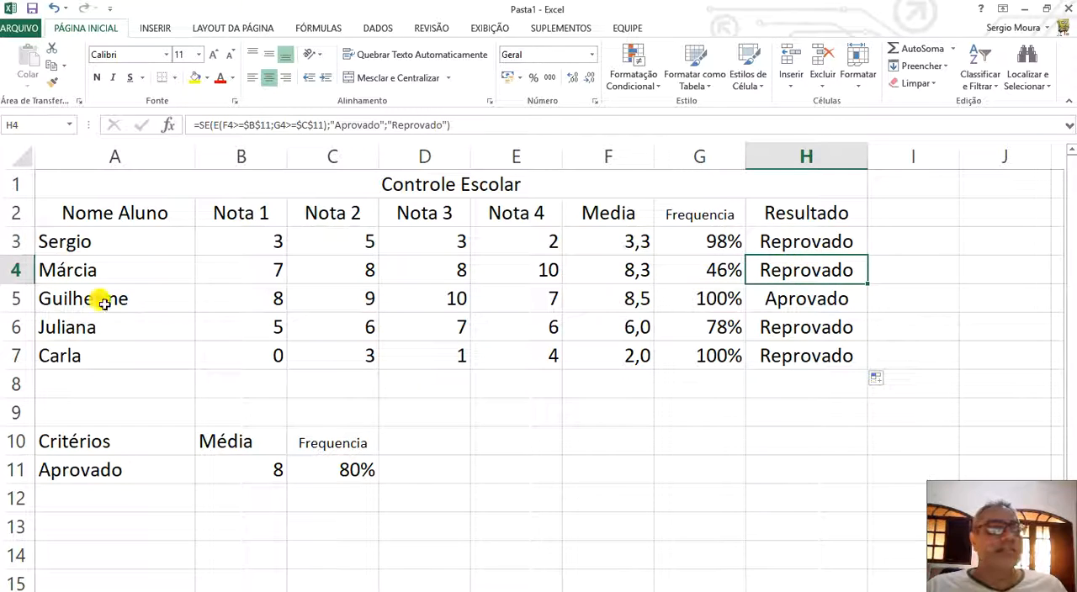
left_click(18, 298)
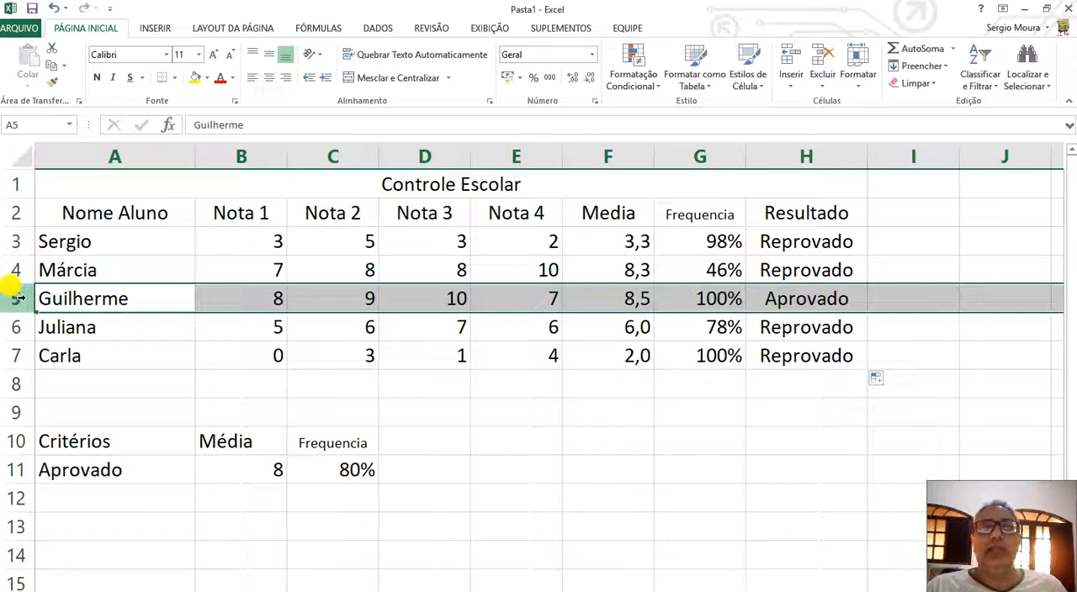
left_click(620, 325)
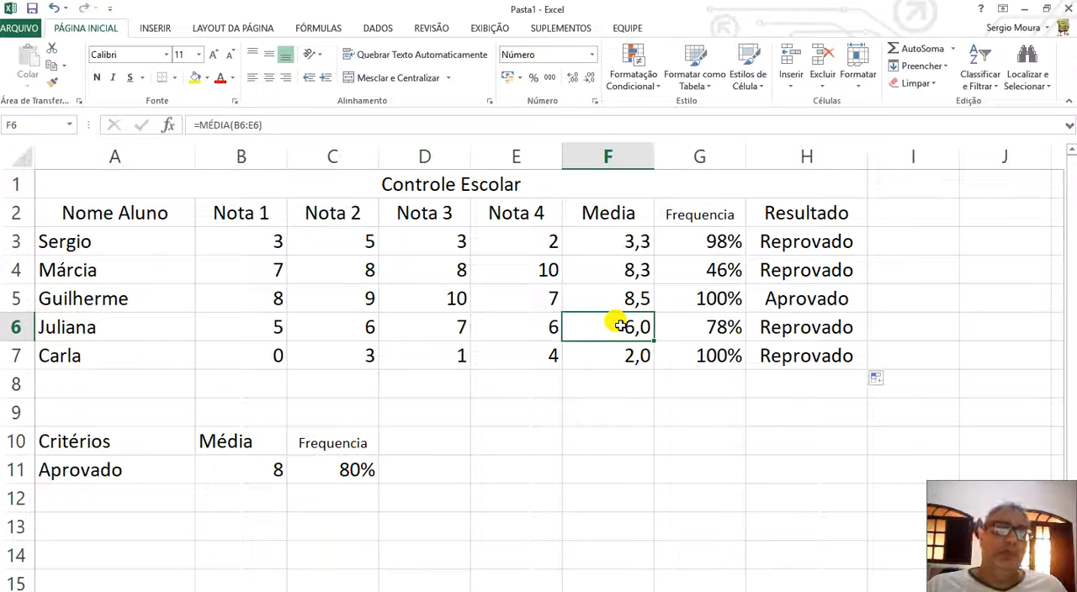
left_click(701, 328)
left_click(626, 329)
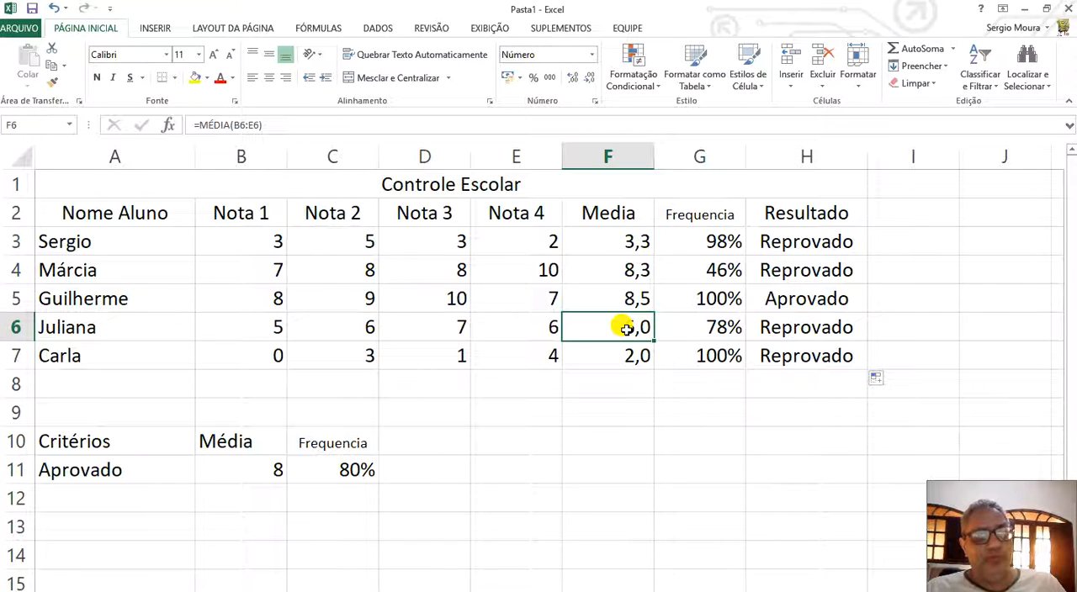
left_click(709, 328)
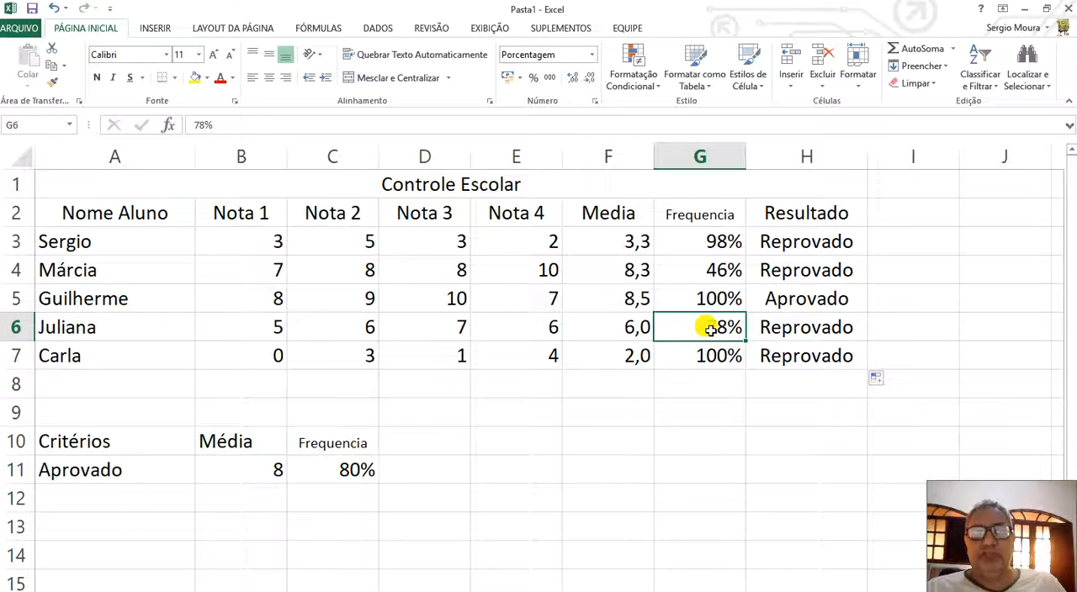
left_click(631, 232)
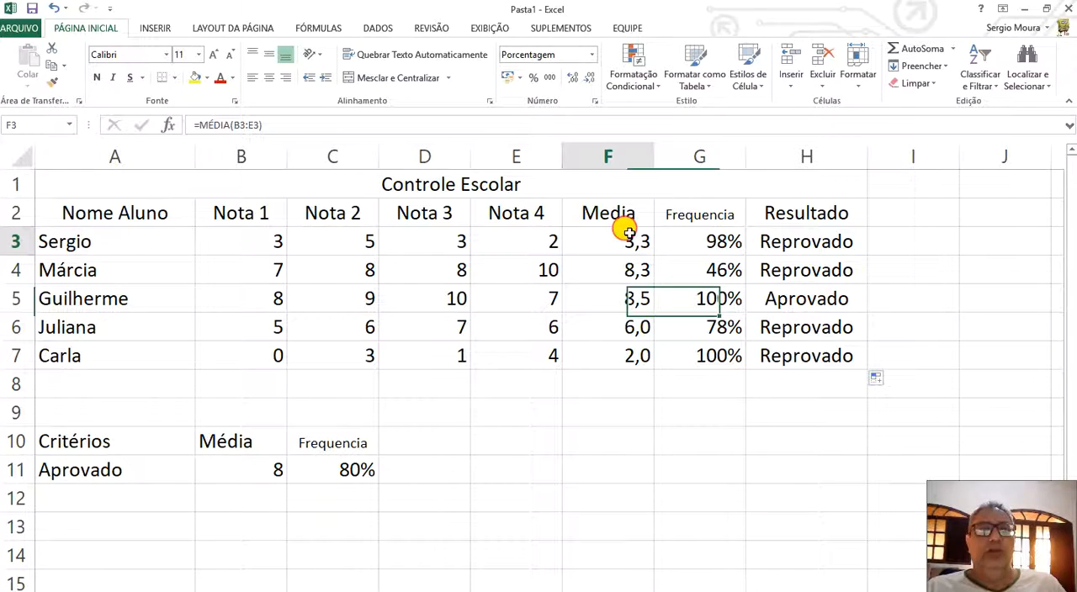
left_click(691, 236)
left_click(593, 240)
left_click(607, 273)
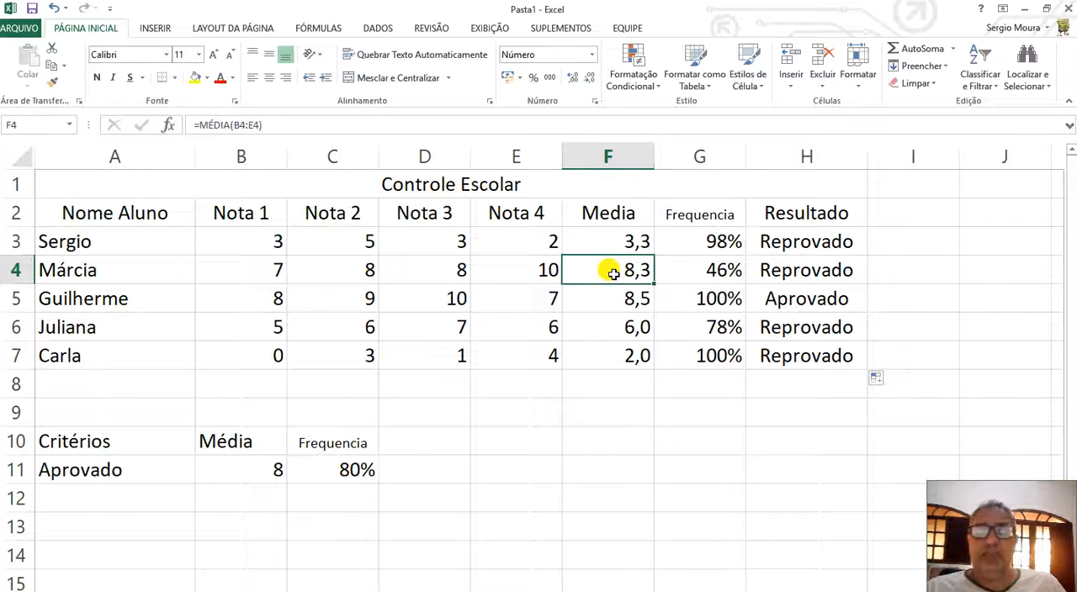
left_click(718, 273)
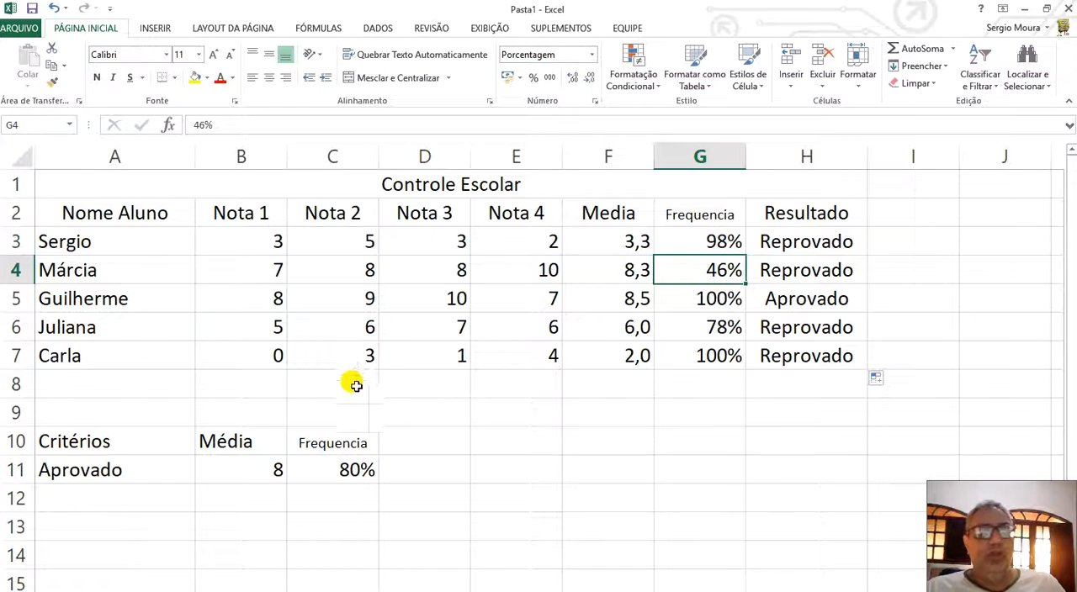
Highlight the approved student's row, A5:H5, with a yellow fill.
left_click(777, 301)
left_click_drag(161, 296, 825, 305)
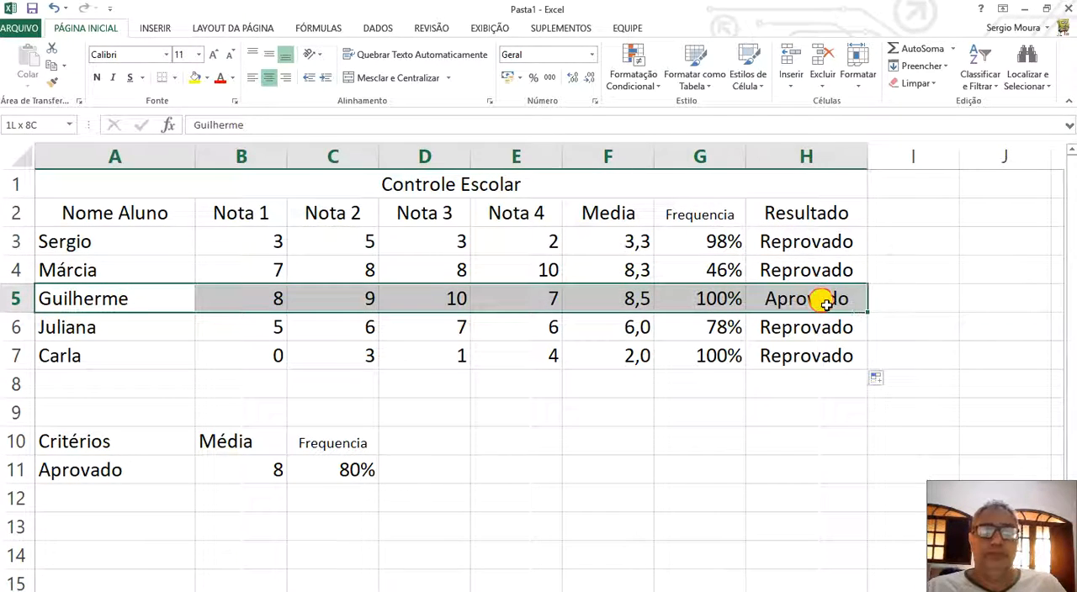
left_click(195, 77)
left_click(624, 405)
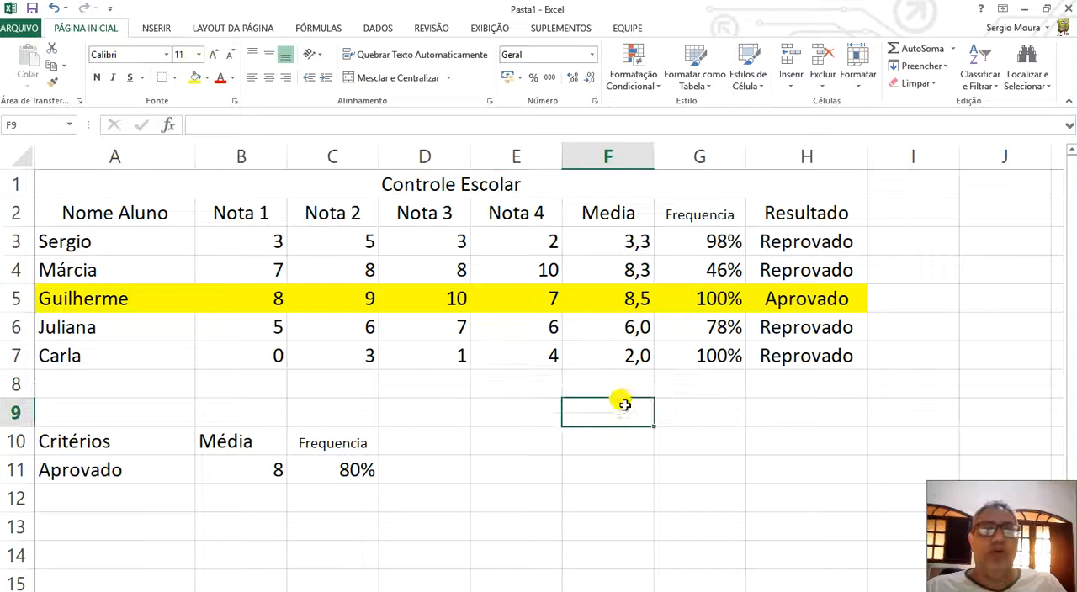
Review the approval criteria in B11 and C11 and how the H3 formula references them.
left_click(260, 471)
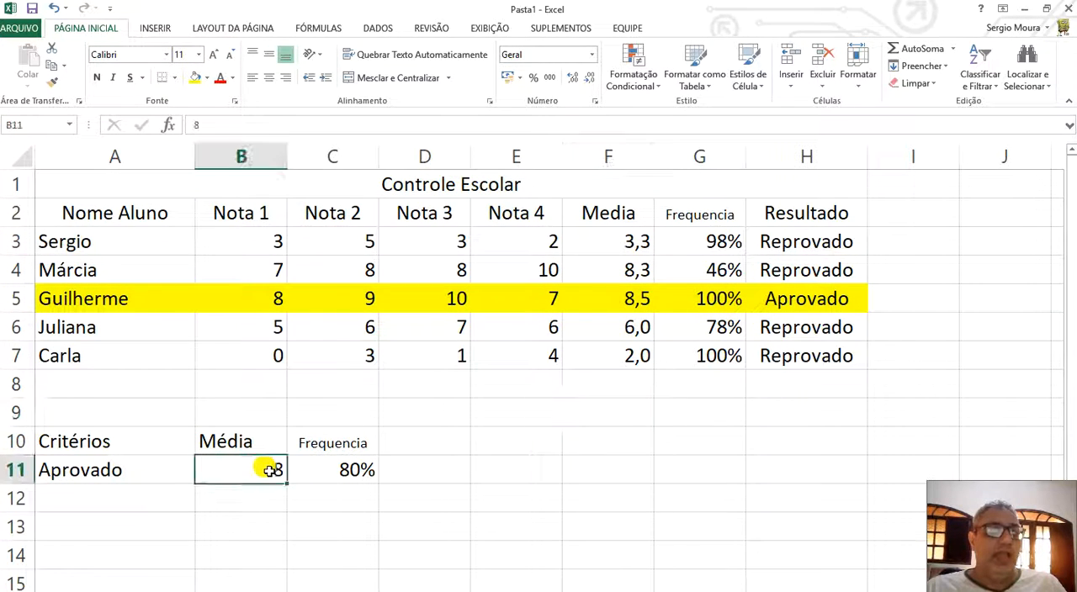
left_click(337, 471)
left_click(253, 473)
left_click(367, 473)
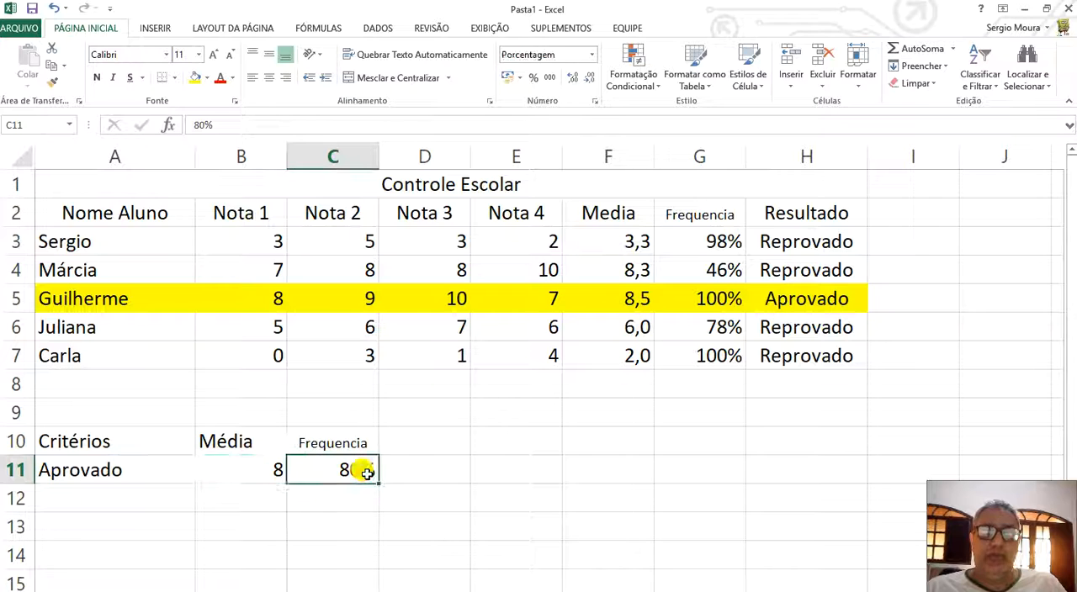
left_click(673, 243)
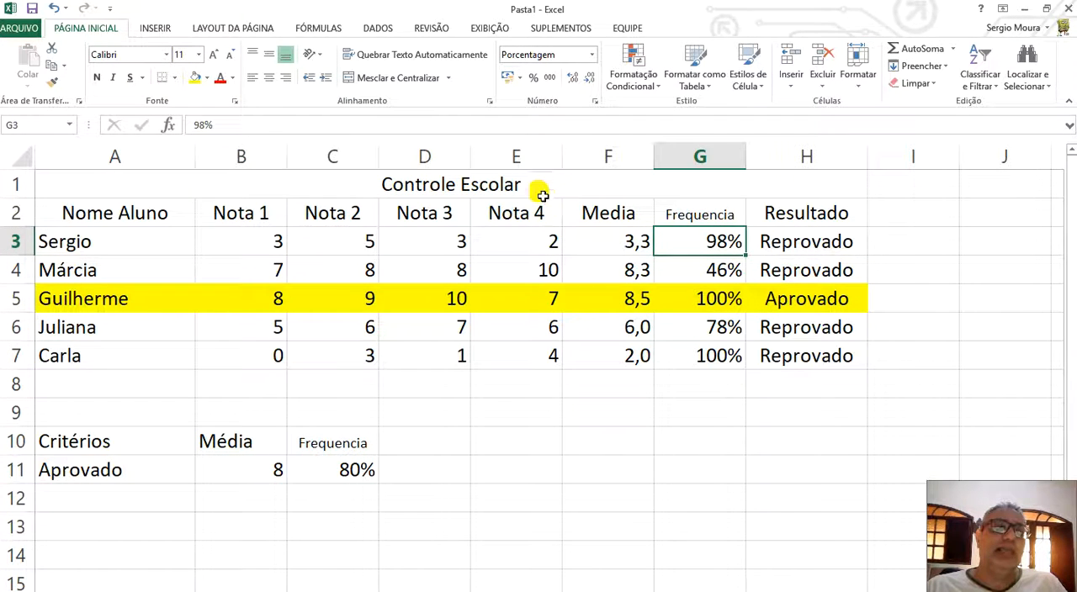
left_click(779, 248)
left_click(505, 122)
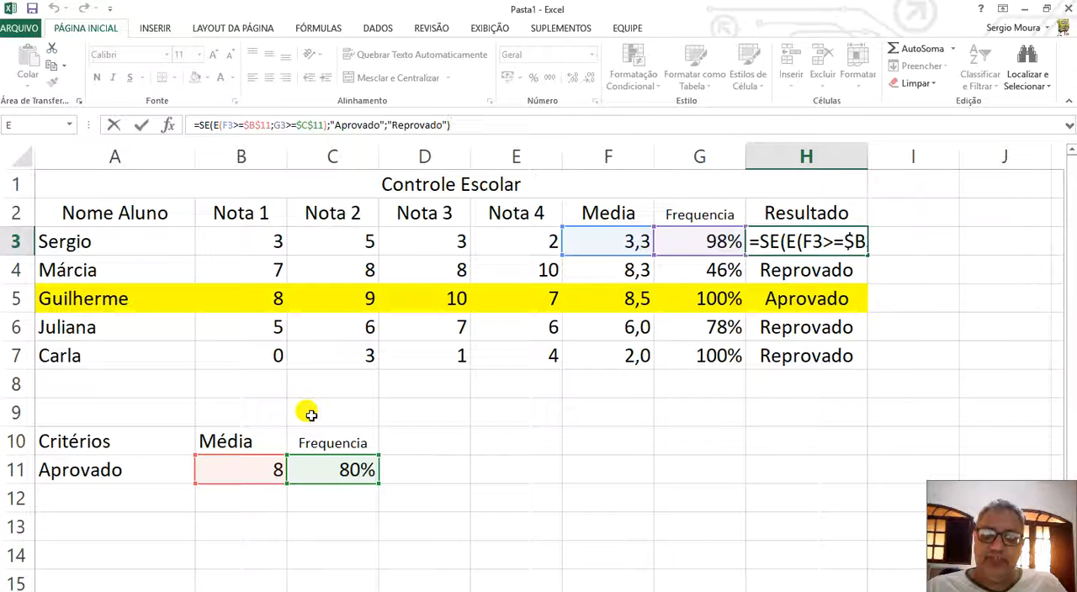
key("ctrl+Return")
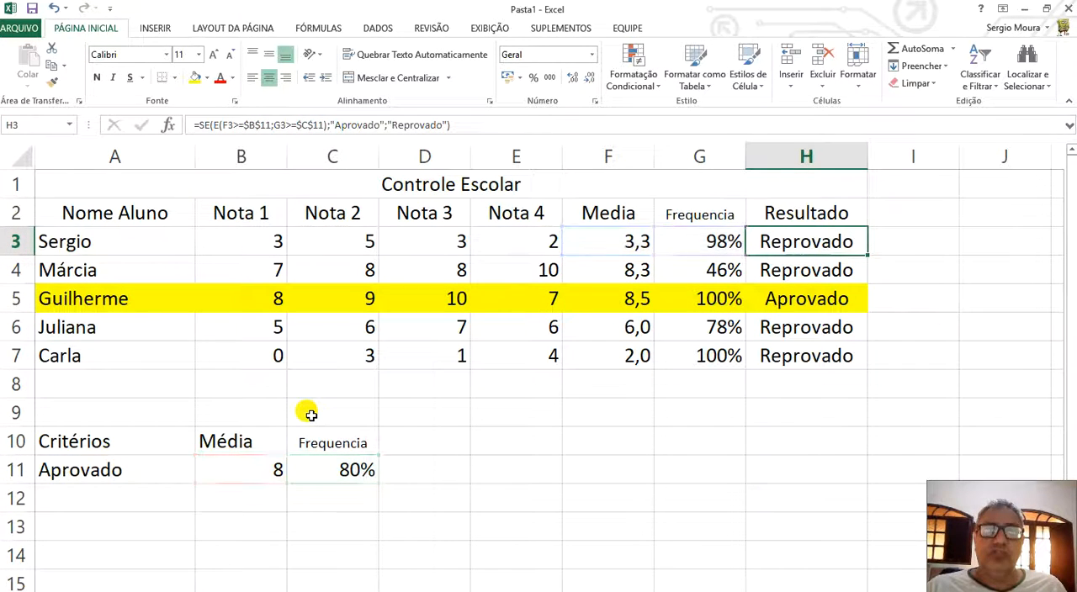
Set the minimum average for approval in B11 to 6.
left_click(244, 472)
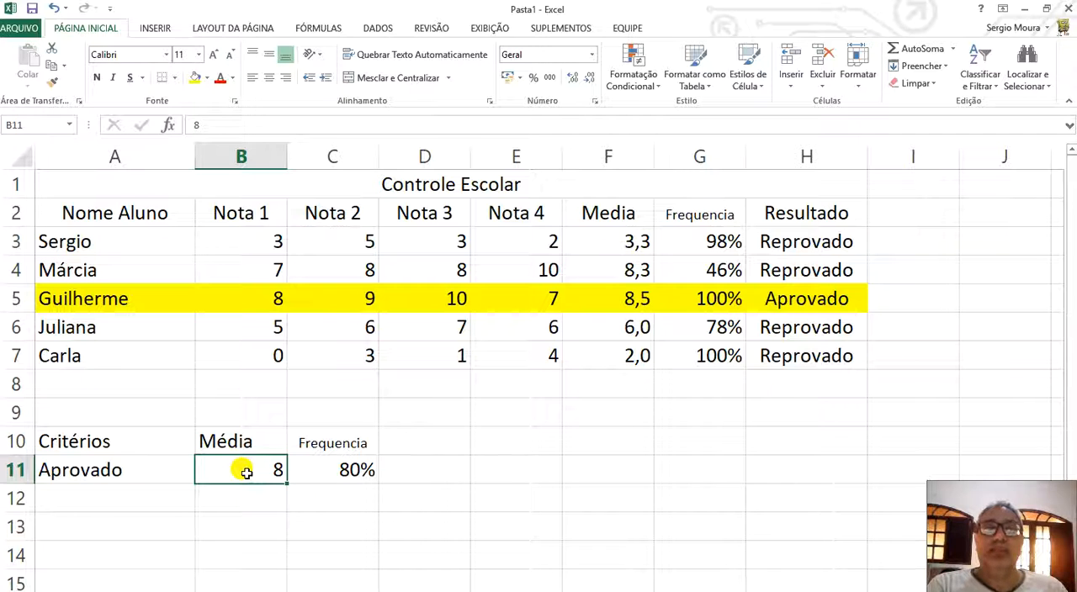
type("6")
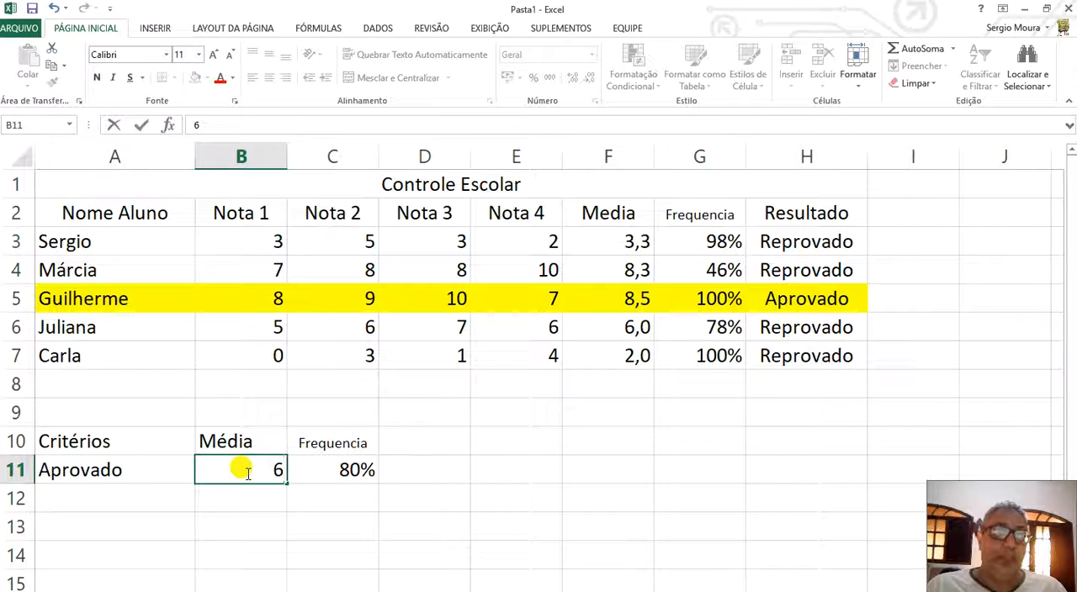
key("Return")
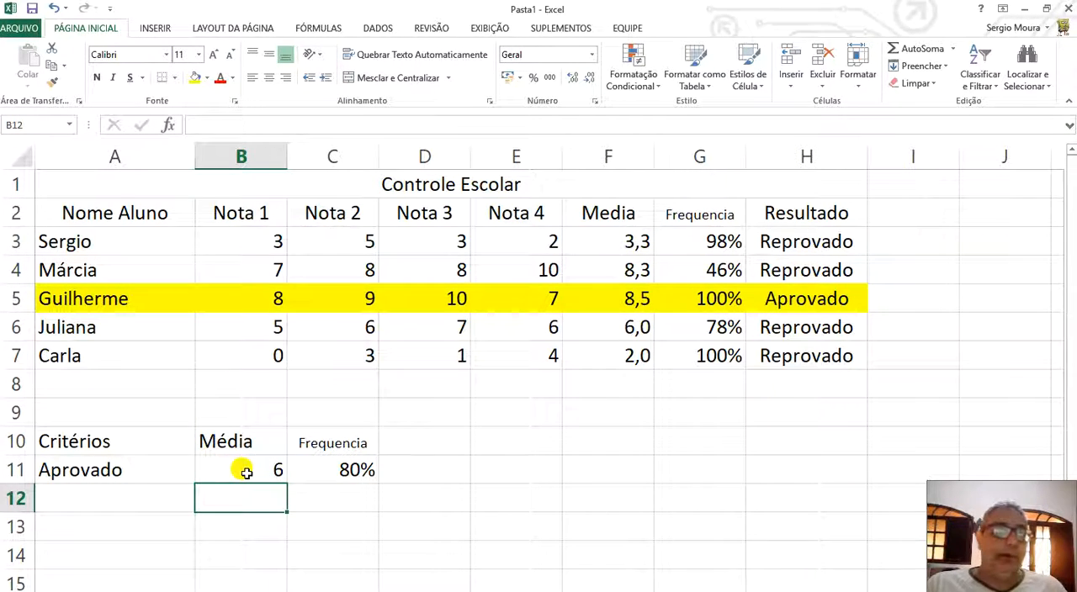
Centre the "Média" heading of the criteria table in B10 horizontally.
left_click(225, 460)
left_click(233, 441)
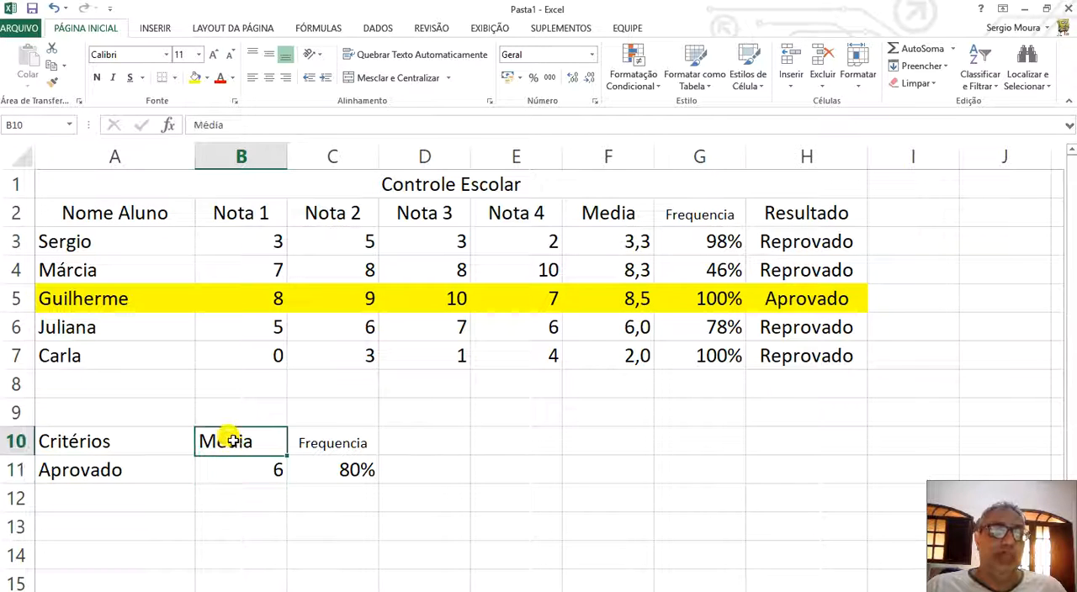
left_click(269, 77)
Set the minimum attendance for approval in C11 to 75% and check the average and attendance in row 6 against the criteria.
left_click(608, 326)
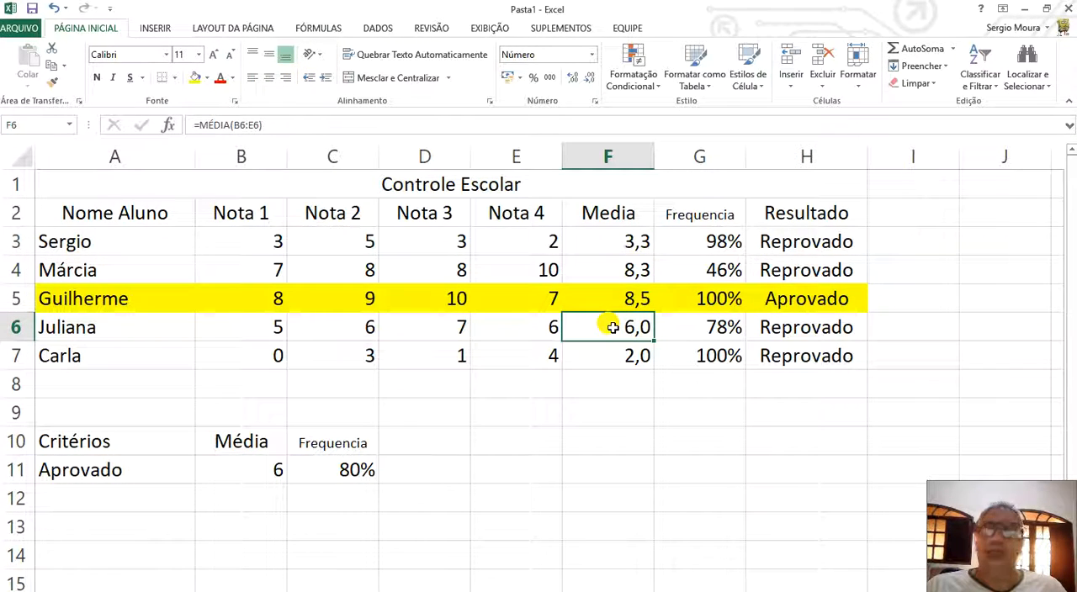
left_click(340, 469)
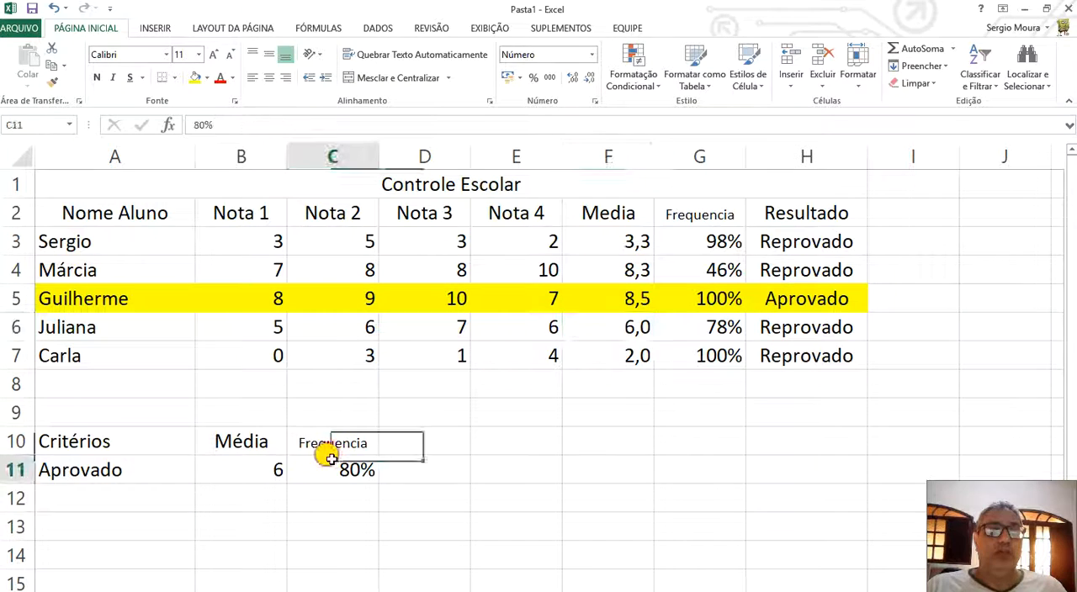
left_click(683, 322)
left_click(327, 464)
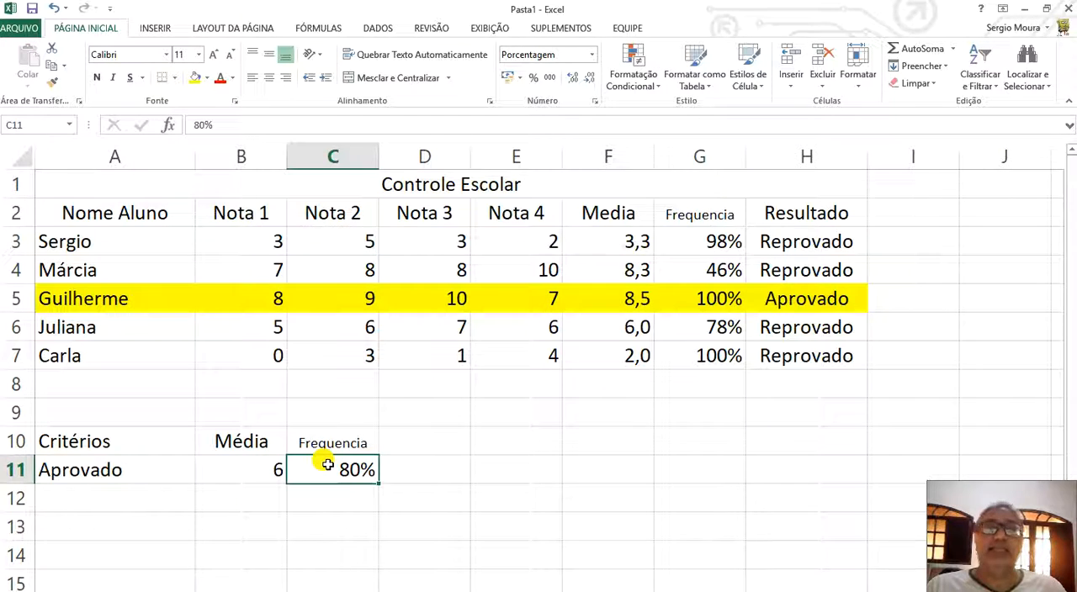
type("75")
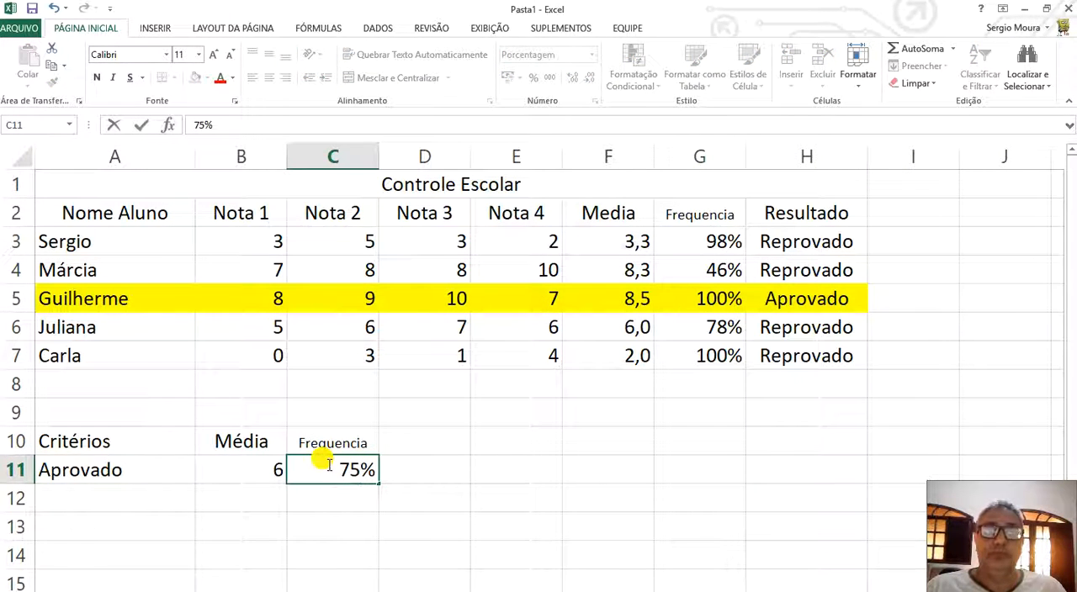
key("Return")
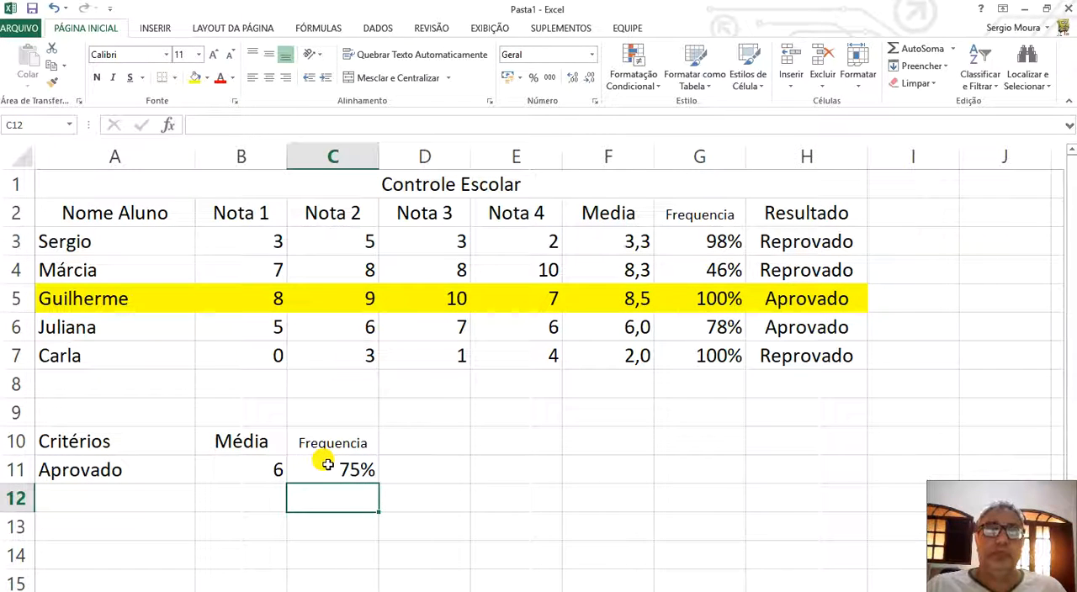
left_click(602, 327)
left_click(696, 327)
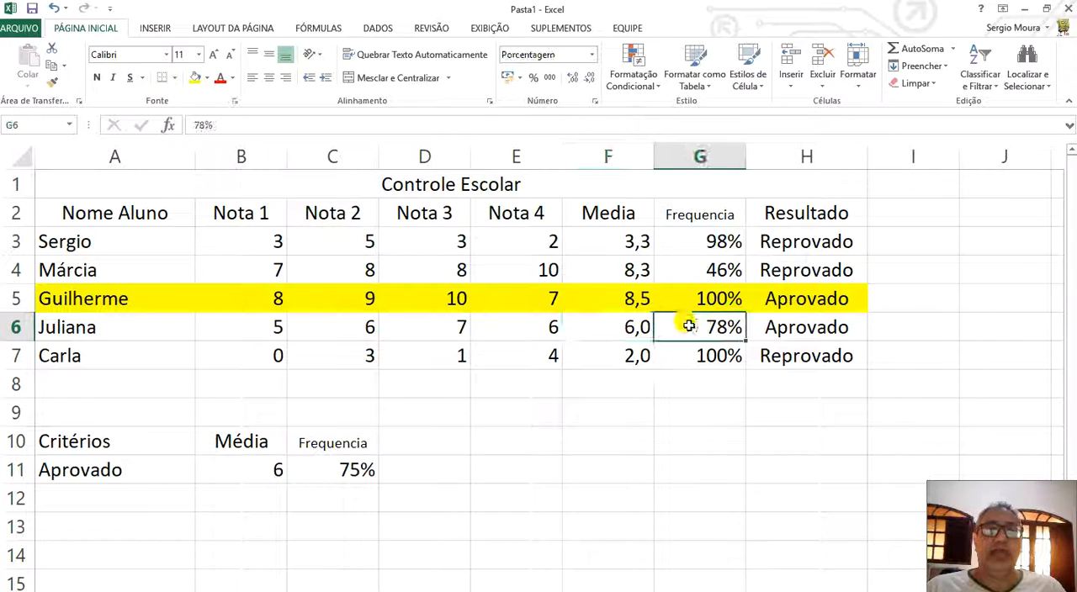
left_click(609, 327)
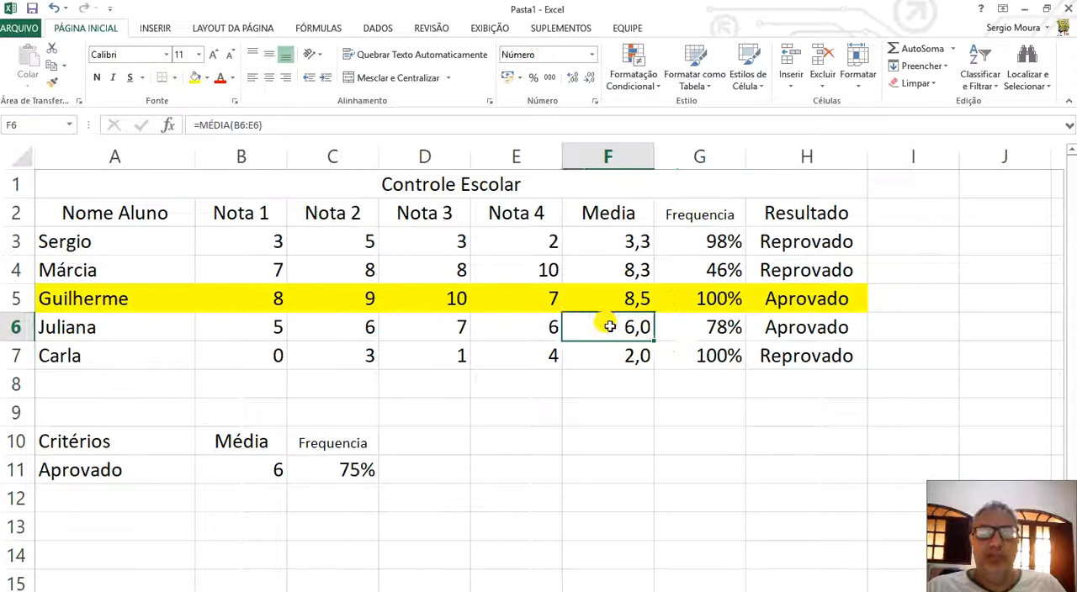
left_click(717, 331)
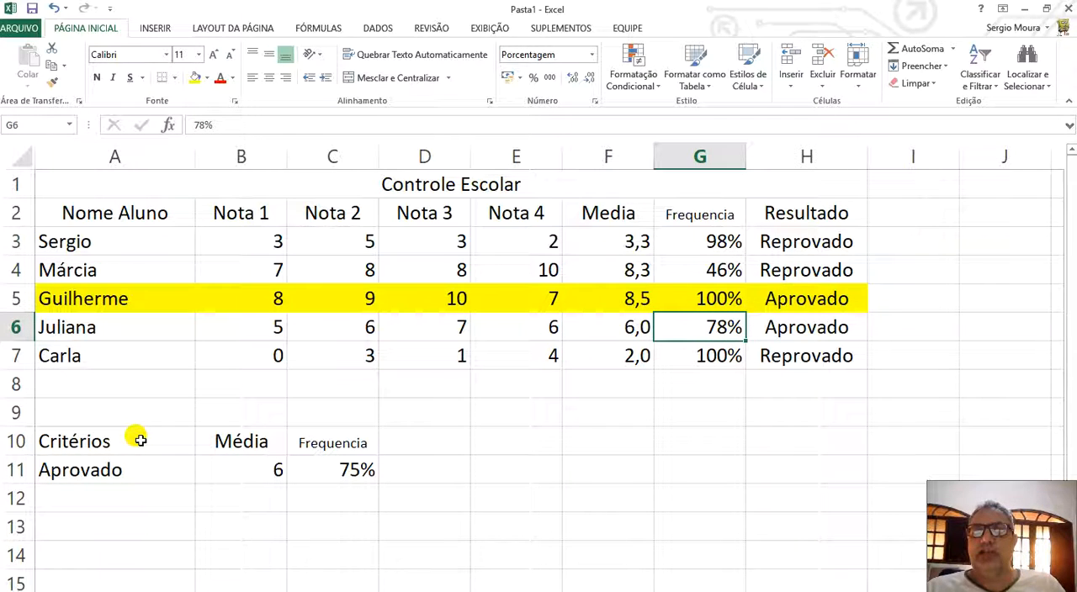
Widen the Resultado column H to about three times its width to make room for the H3 formula.
left_click(790, 240)
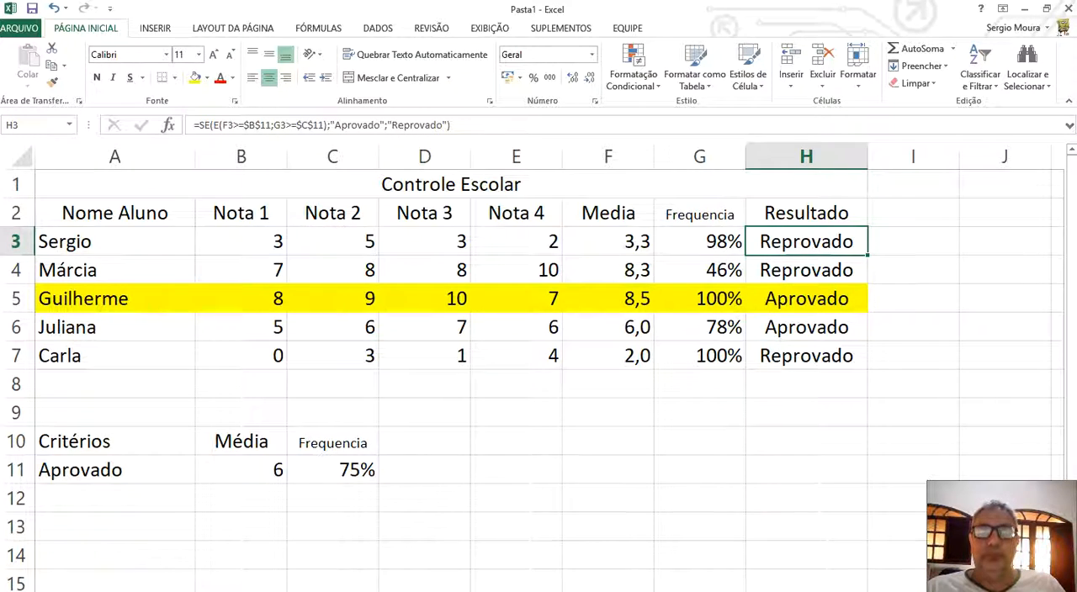
scroll(749, 253, "down", 2, "ctrl")
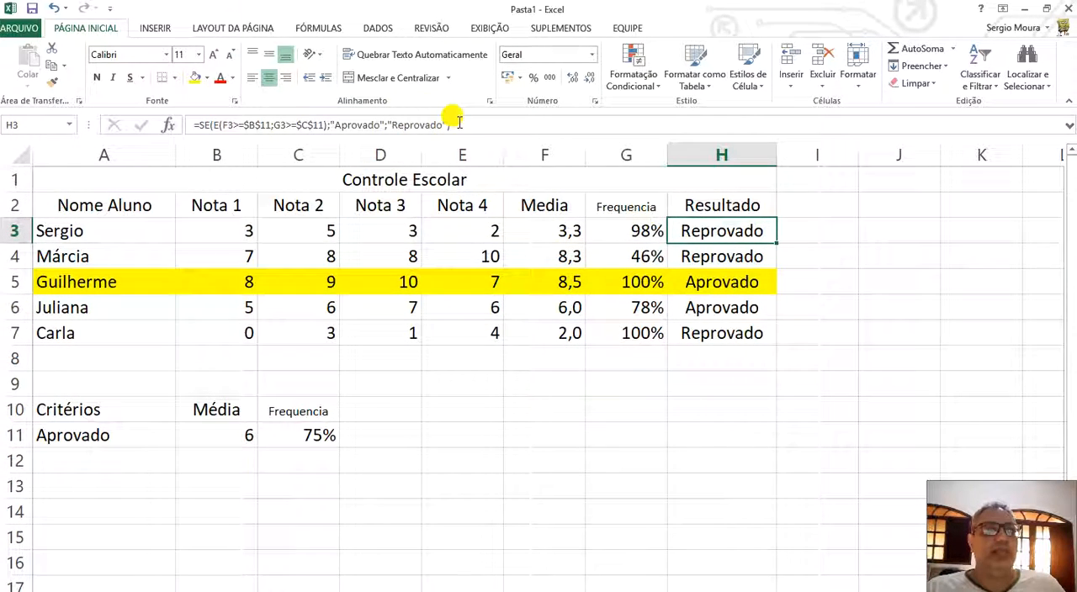
left_click(458, 123)
left_click(760, 154)
left_click_drag(762, 154, 1008, 154)
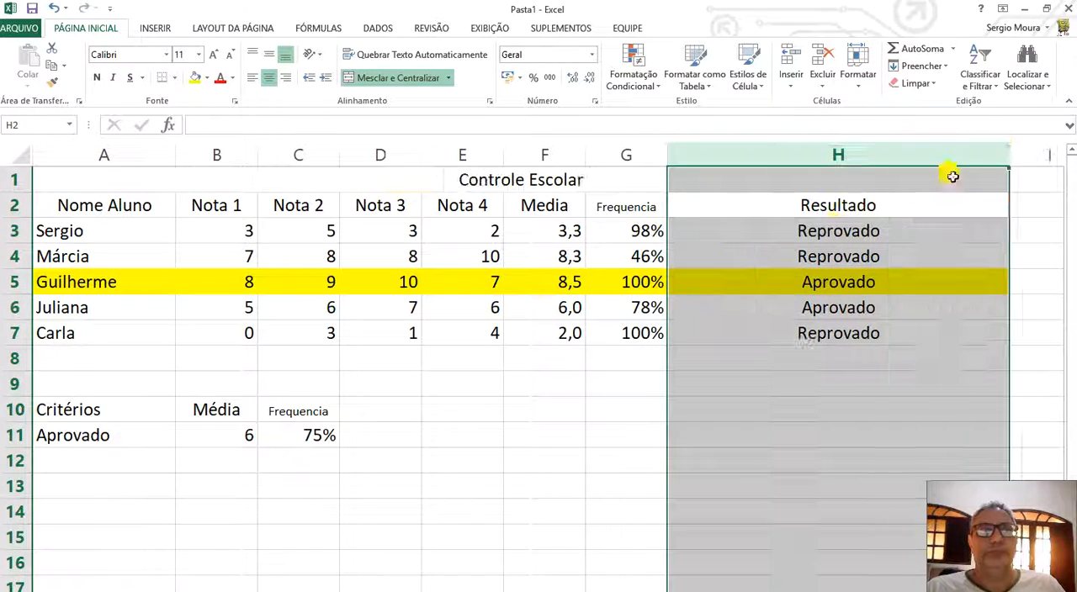
Examine the H3 formula, in particular the E function that serves as the logical test of SE.
left_click(759, 225)
left_click(552, 123)
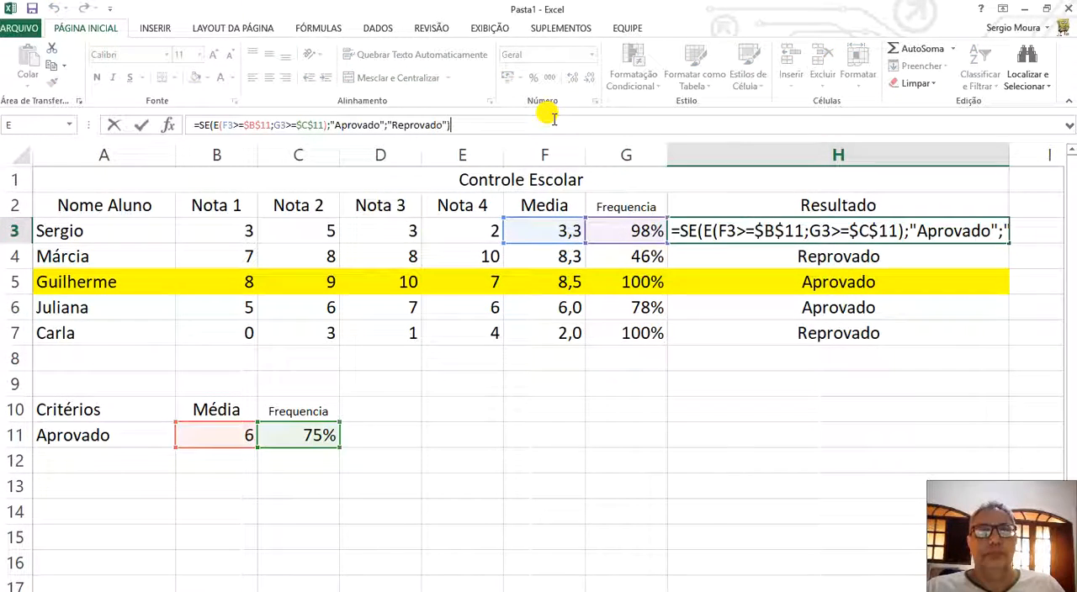
left_click_drag(700, 232, 907, 231)
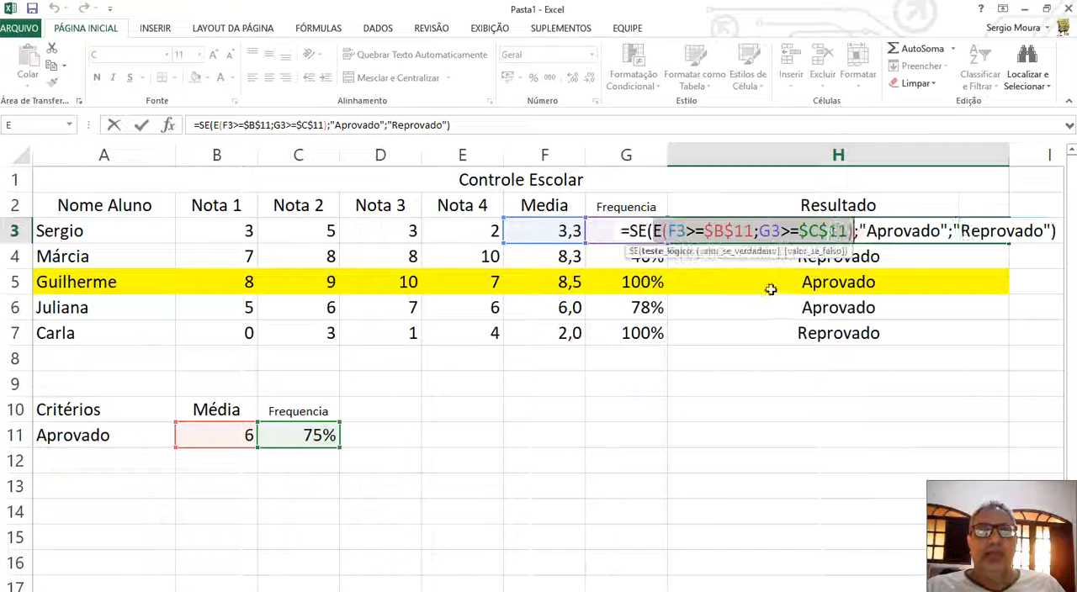
key("Escape")
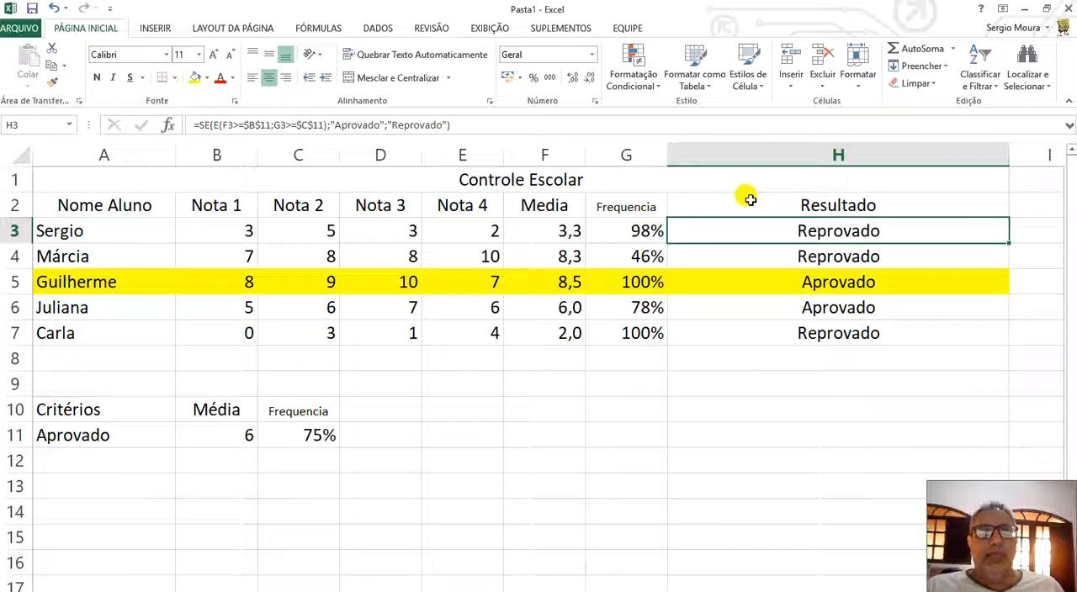
left_click(539, 124)
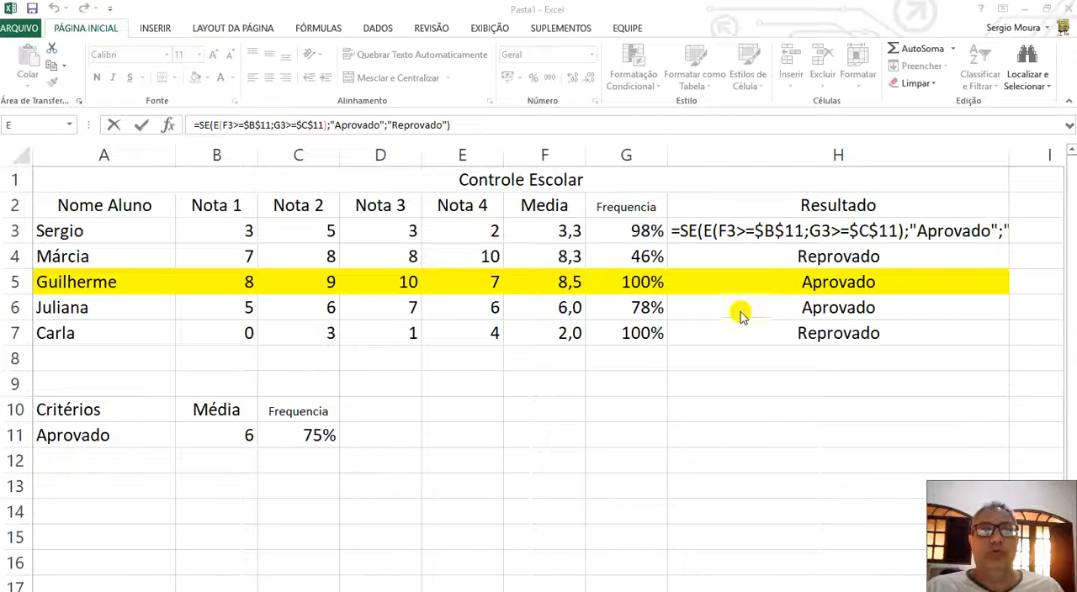
mouse_move(760, 340)
left_mouse_down()
mouse_move(743, 252)
mouse_move(721, 237)
mouse_move(907, 240)
mouse_move(808, 238)
mouse_move(728, 255)
mouse_move(720, 239)
left_mouse_up()
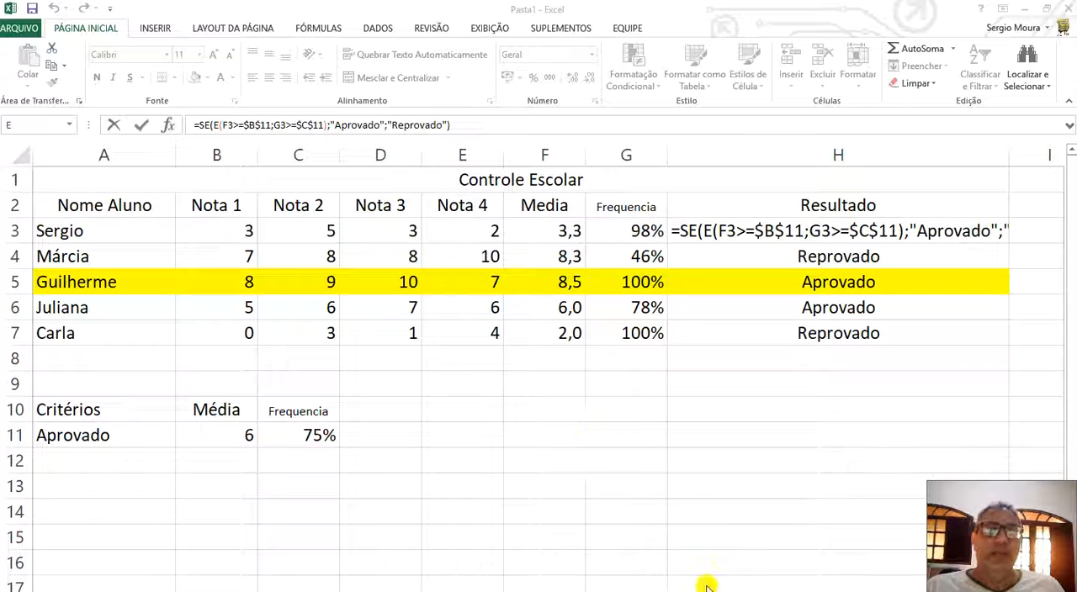
double_click(725, 232)
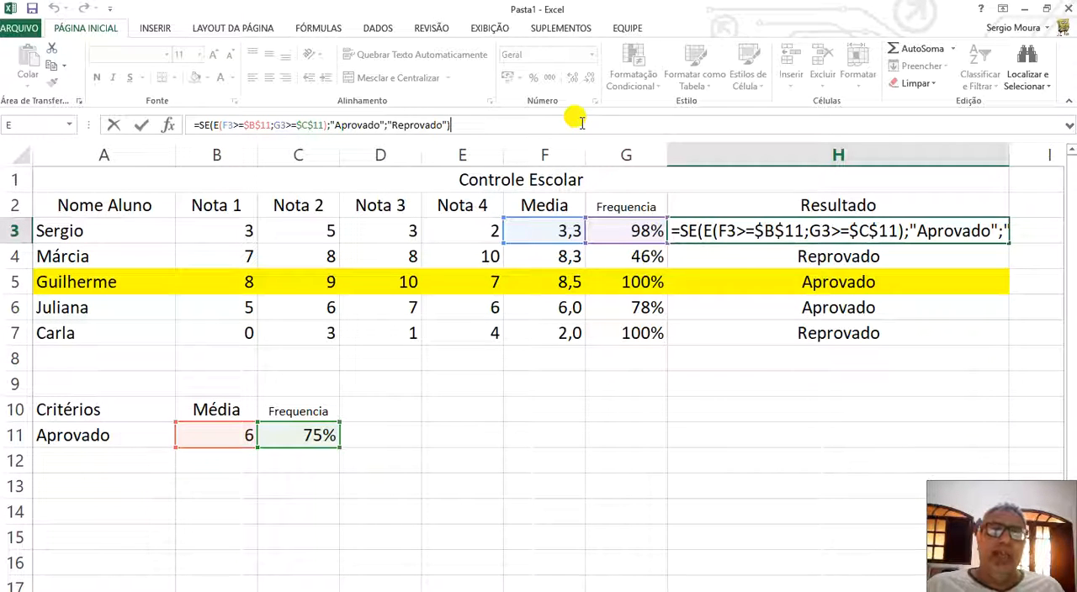
key("Return")
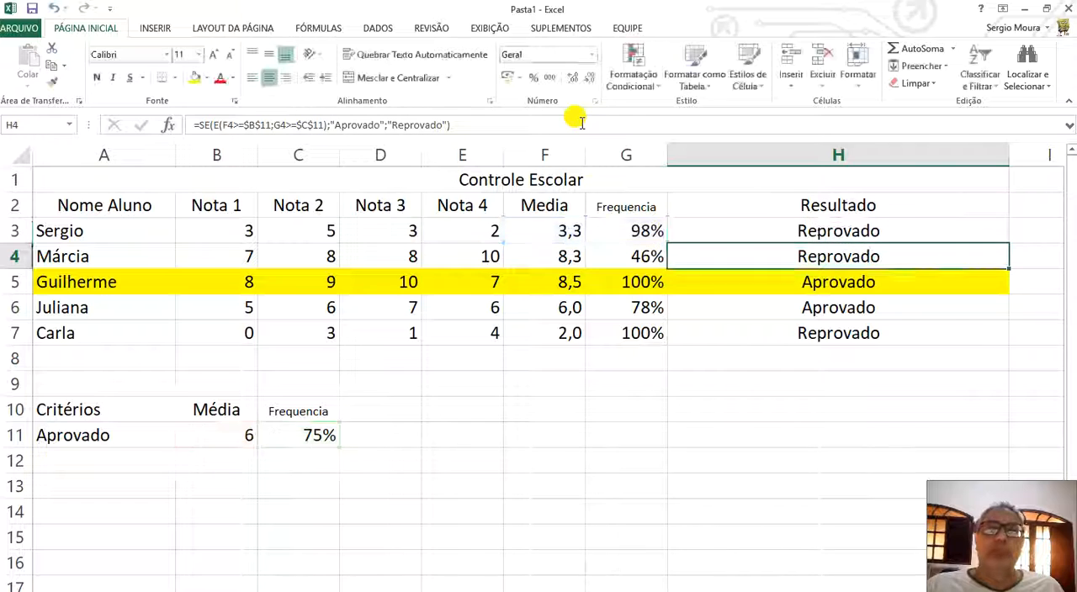
Narrow the Resultado column H until it is slightly wider than its contents.
left_click(738, 154)
left_click_drag(1009, 155, 801, 158)
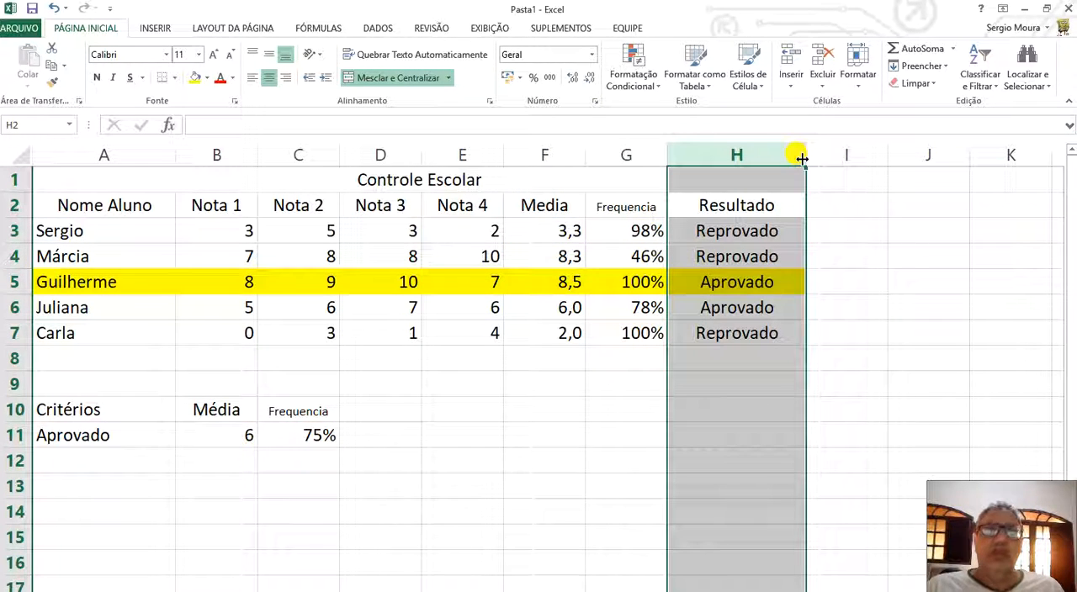